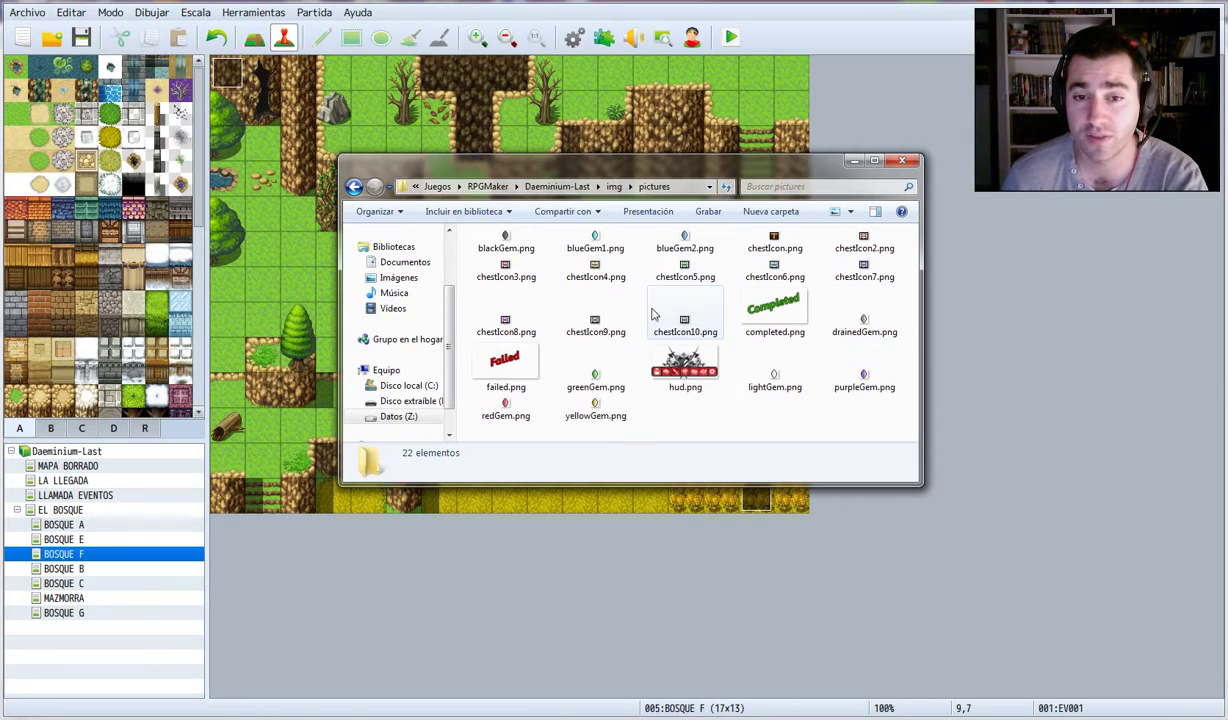
- Select chestIcon9.png, close the pictures folder, and review the addMinimap and unlockMap tags in the BOSQUE F map properties note
{"action": "left_click", "coordinate": [603, 328]}
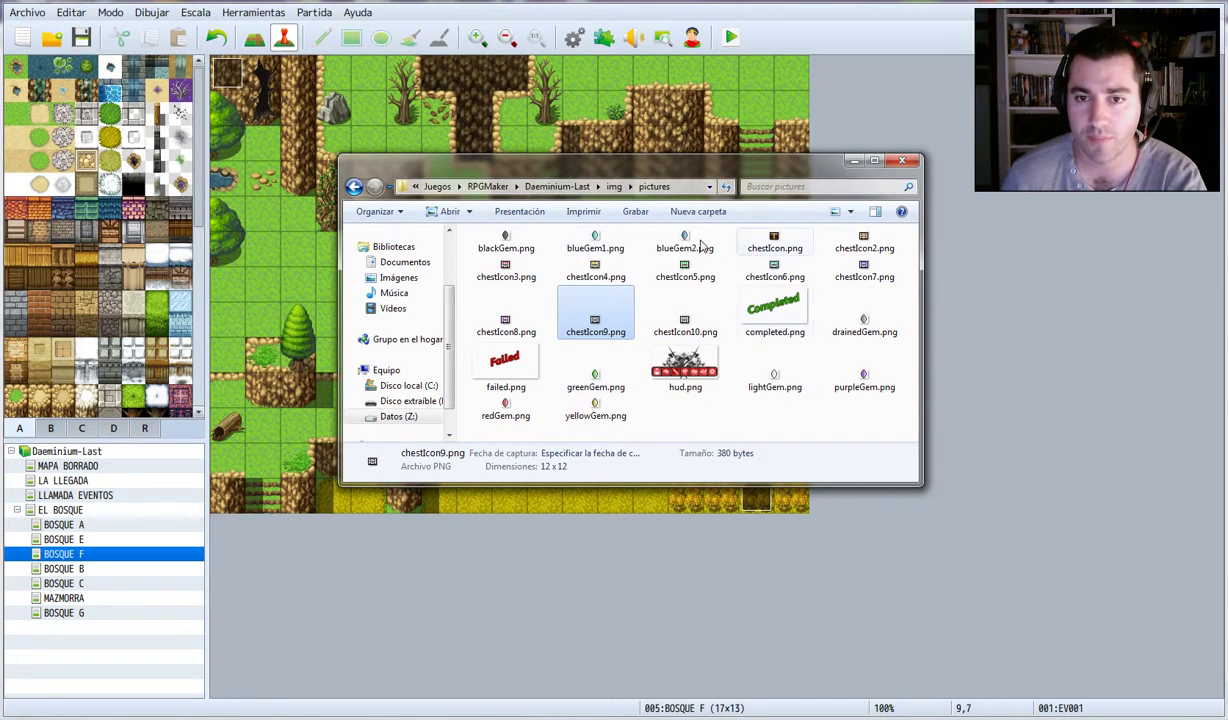
{"action": "key", "text": "alt+F4"}
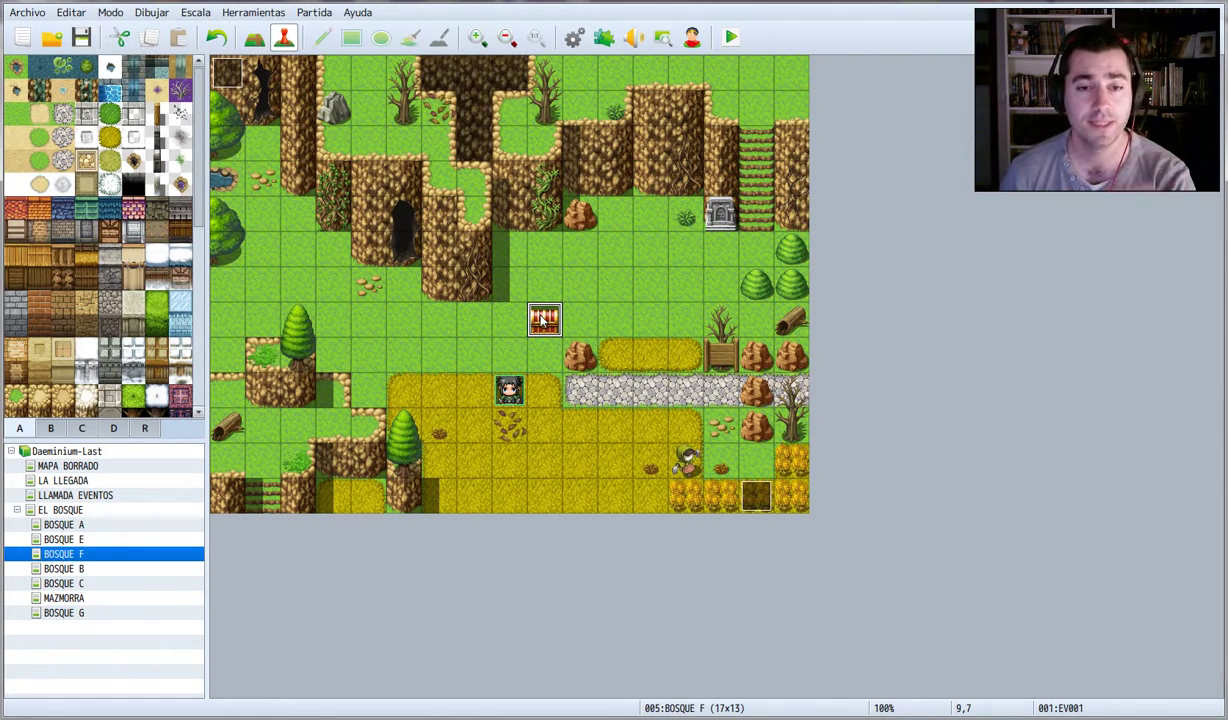
{"action": "right_click", "coordinate": [64, 554]}
{"action": "left_click", "coordinate": [139, 565]}
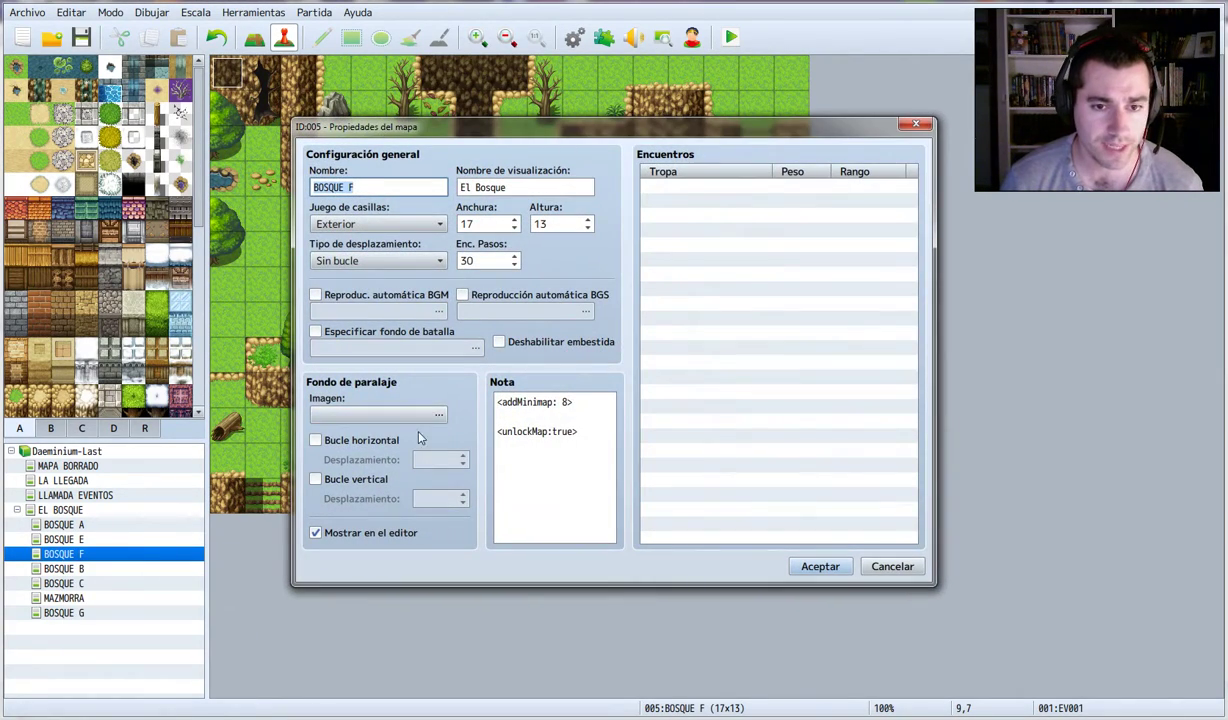
{"action": "left_click", "coordinate": [535, 402]}
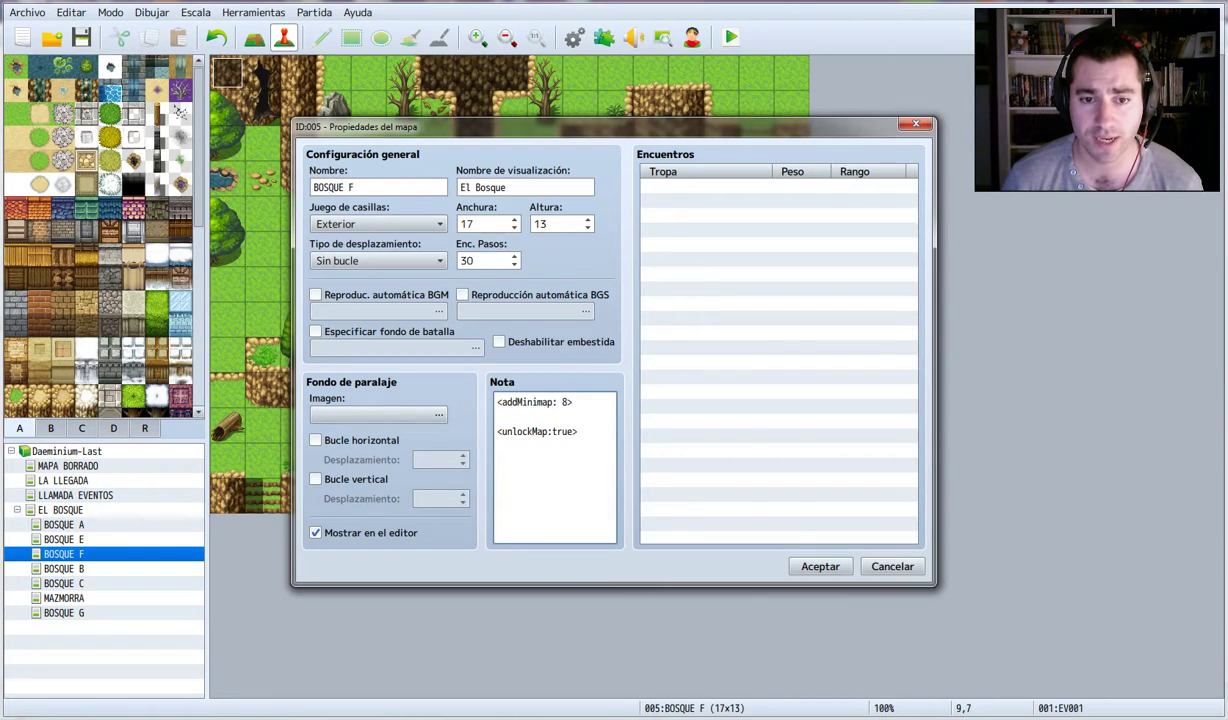
{"action": "left_click_drag", "start_coordinate": [578, 431], "coordinate": [497, 431]}
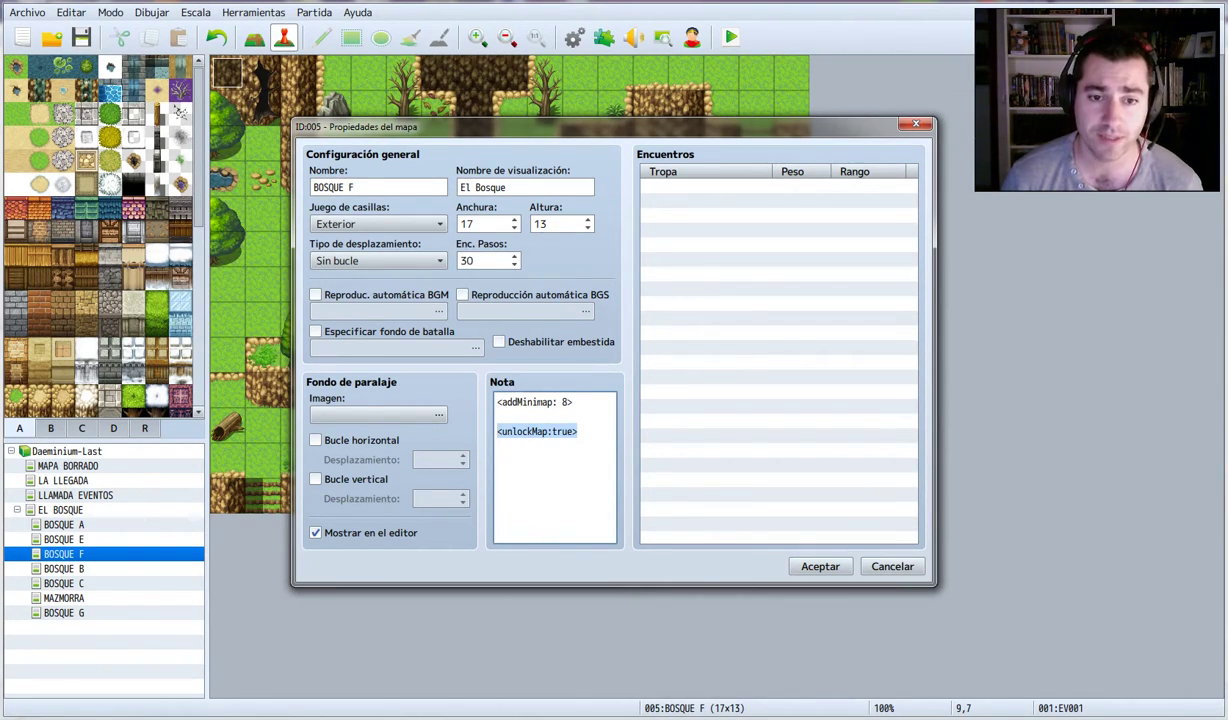
{"action": "left_click", "coordinate": [902, 574]}
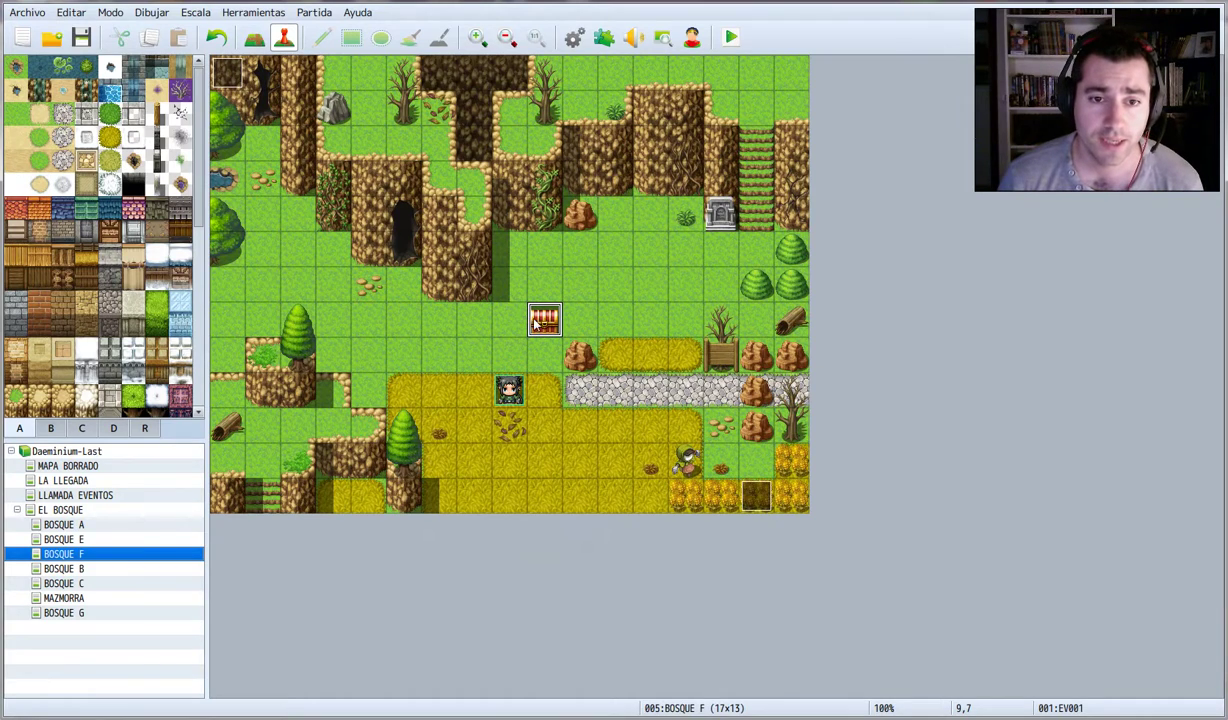
- Inspect the mmShow and mmIcon tags in the chest event's note on BOSQUE F, leaving the event unchanged
{"action": "right_click", "coordinate": [535, 322]}
{"action": "left_click", "coordinate": [568, 329]}
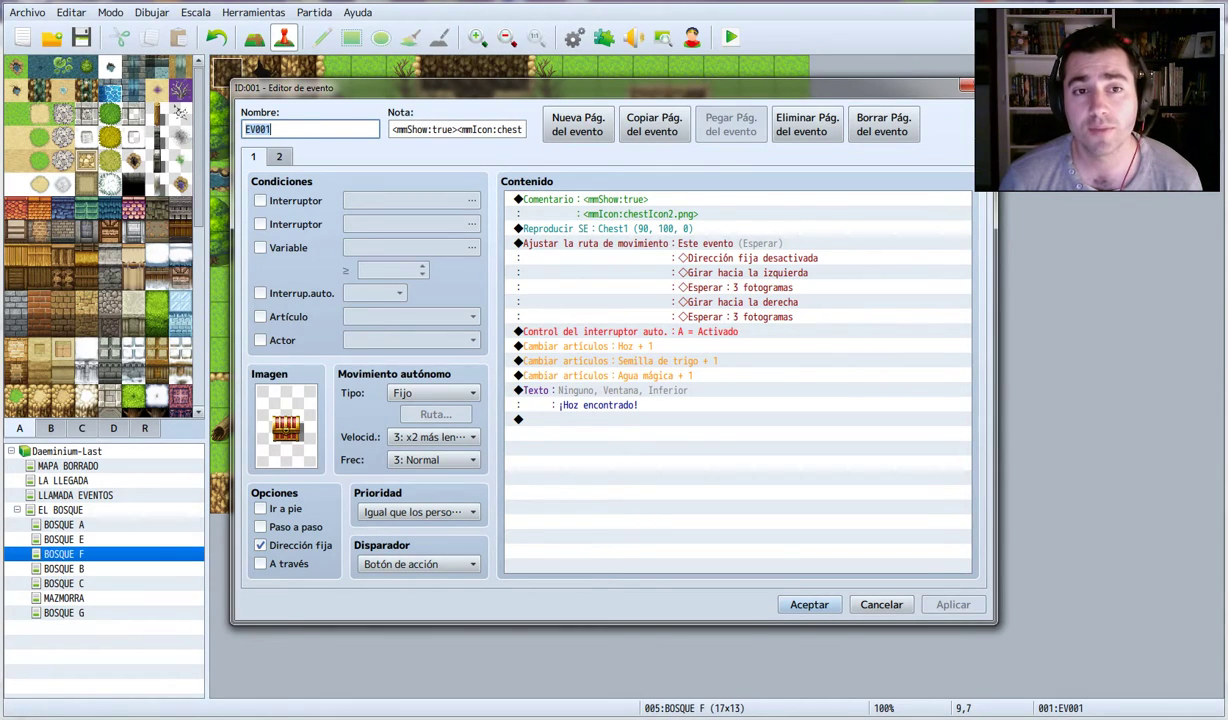
{"action": "key", "text": "Tab"}
{"action": "left_click", "coordinate": [472, 129]}
{"action": "left_click_drag", "start_coordinate": [457, 129], "coordinate": [537, 131]}
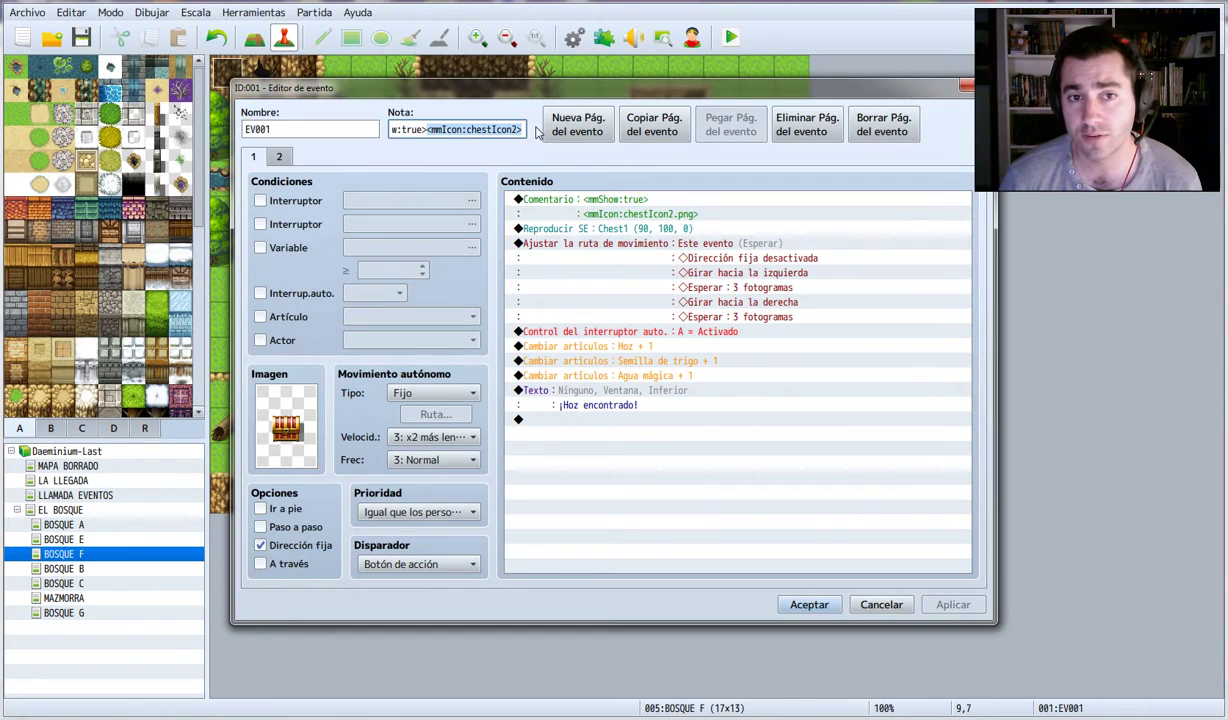
{"action": "left_click", "coordinate": [499, 129]}
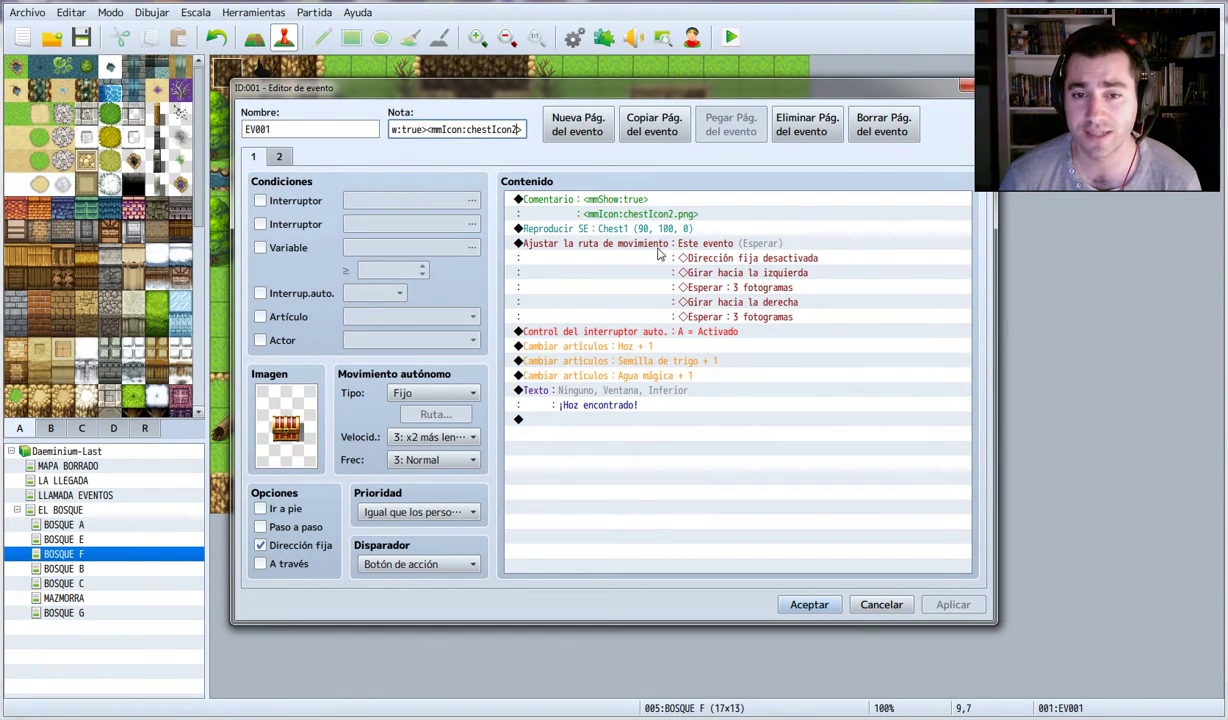
{"action": "left_click", "coordinate": [884, 605]}
{"action": "left_click", "coordinate": [509, 358]}
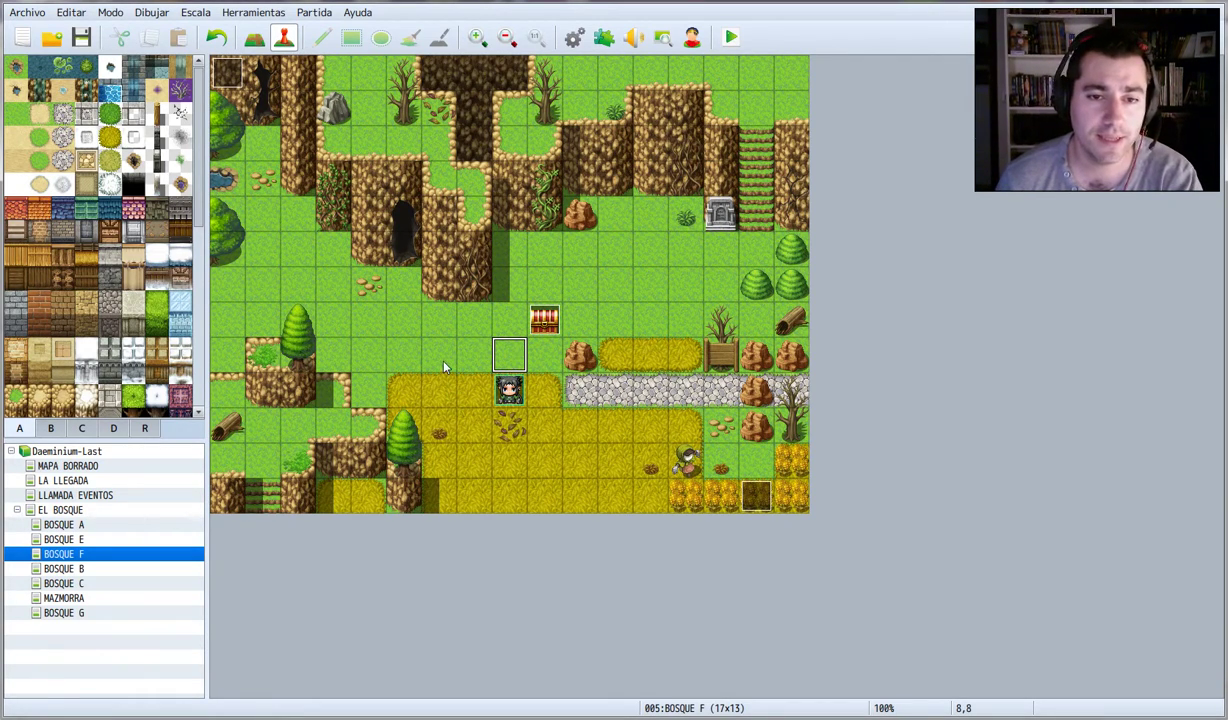
- Save the project and playtest it, walking the party around the chest to check its minimap icon, and close the game
{"action": "key", "text": "ctrl+o"}
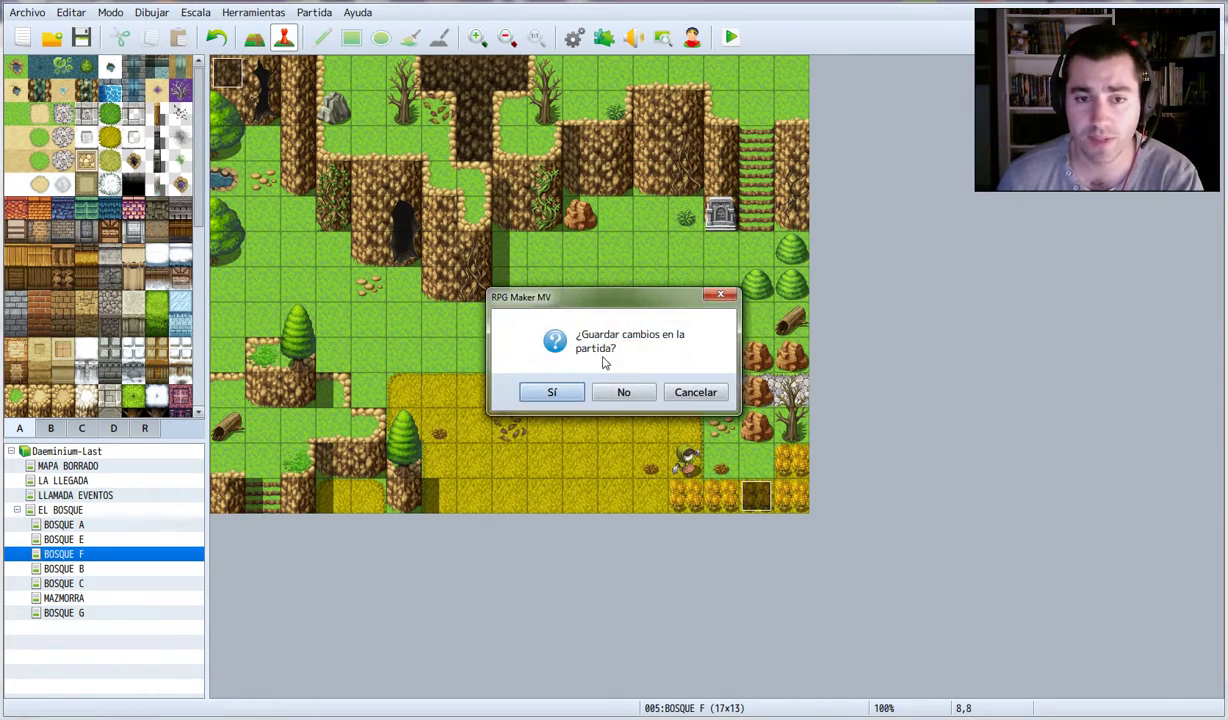
{"action": "left_click", "coordinate": [565, 400]}
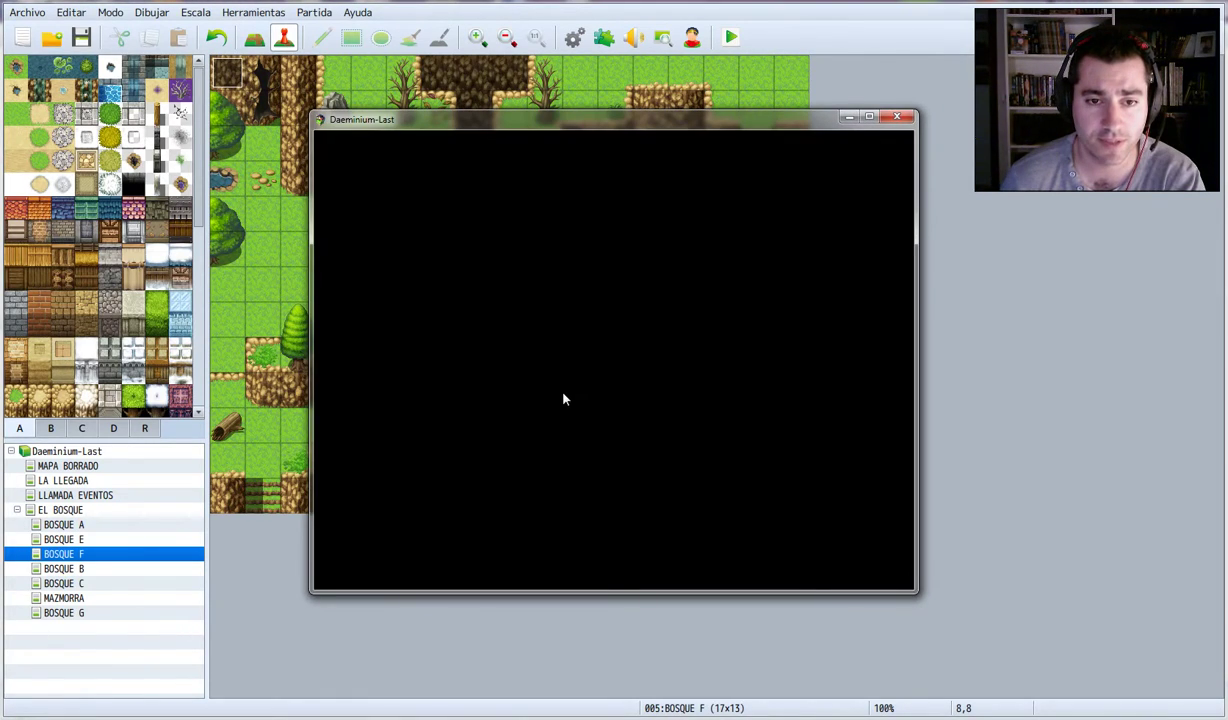
{"action": "key", "text": "Return"}
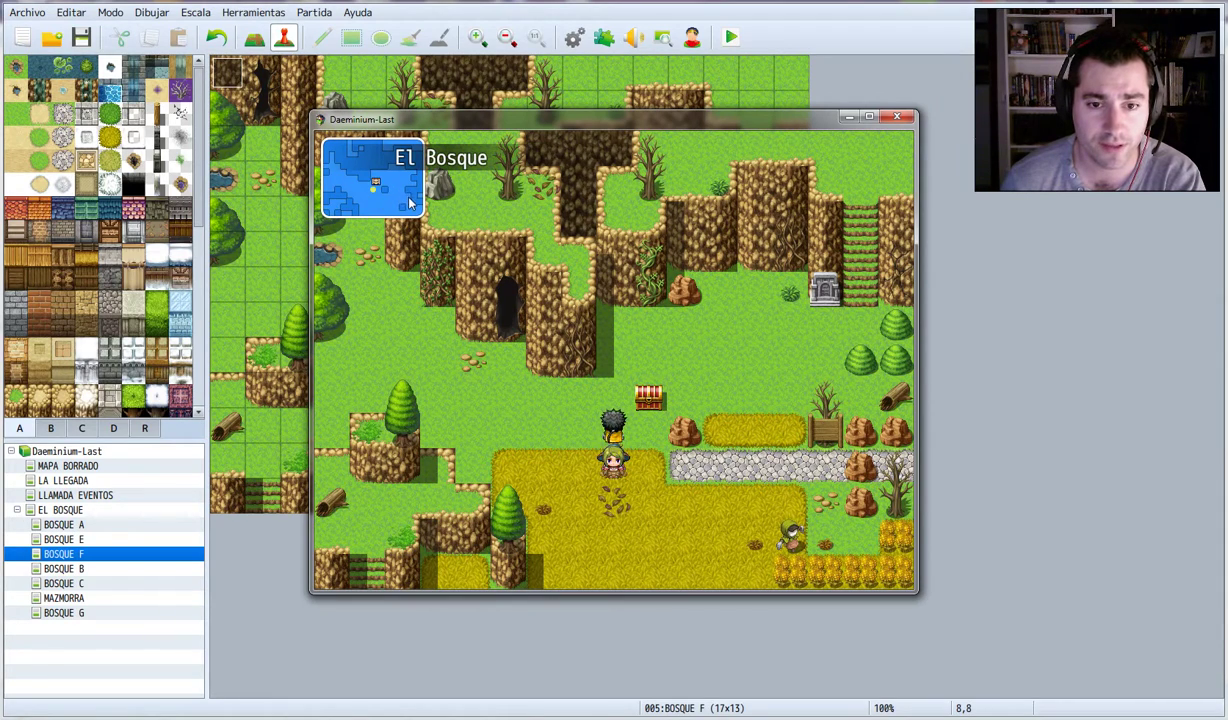
{"action": "key", "text": "Up"}
{"action": "key", "text": "Right"}
{"action": "key", "text": "Right"}
{"action": "key", "text": "Up"}
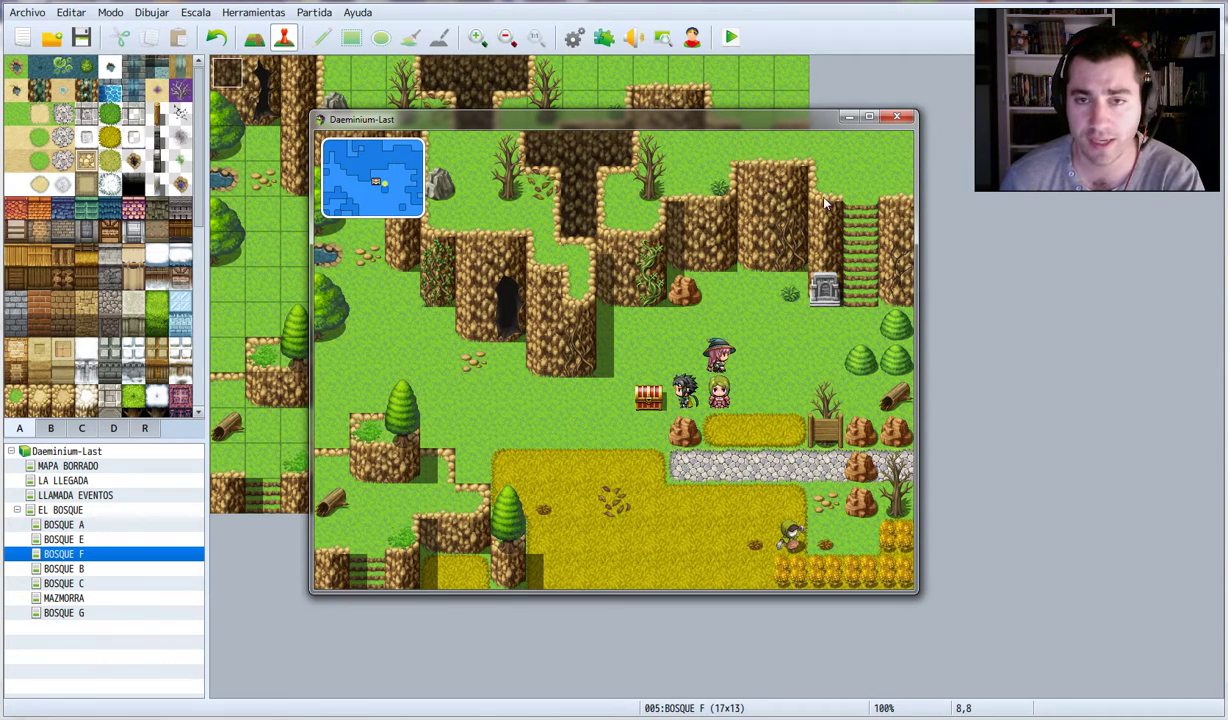
{"action": "key", "text": "alt+F4"}
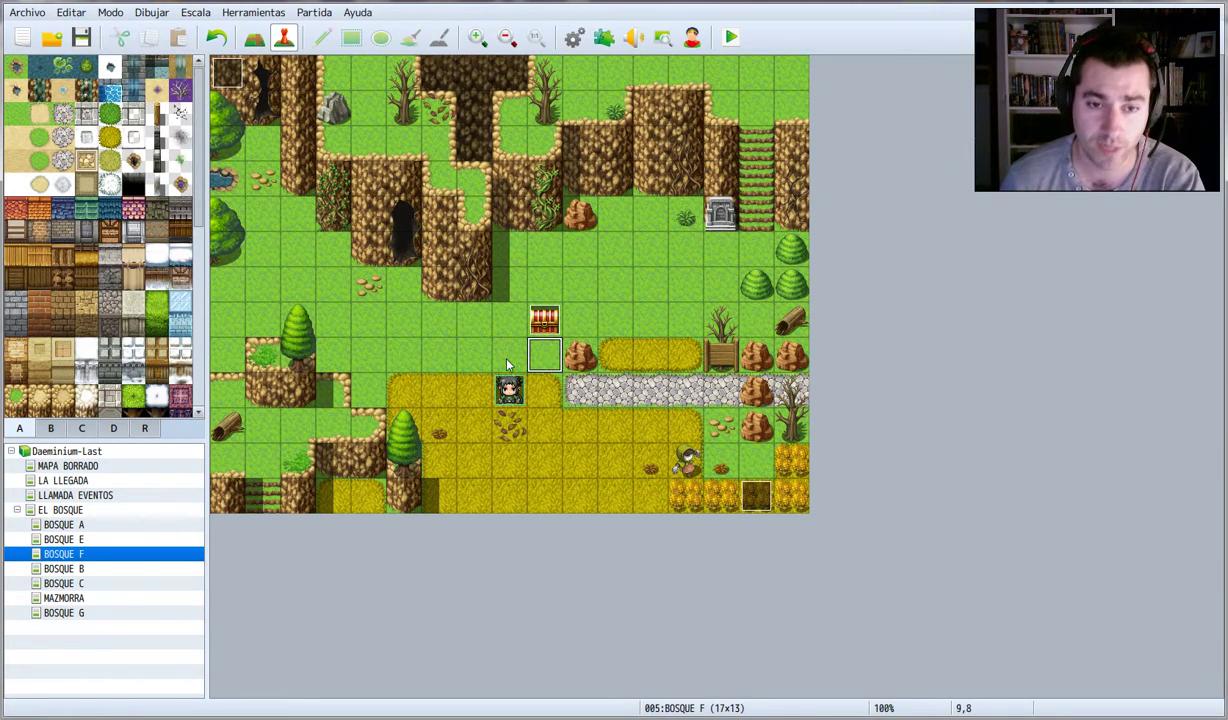
- Open the plugin manager and find the YEP_CallEvent plugin in the list
{"action": "left_click", "coordinate": [509, 390]}
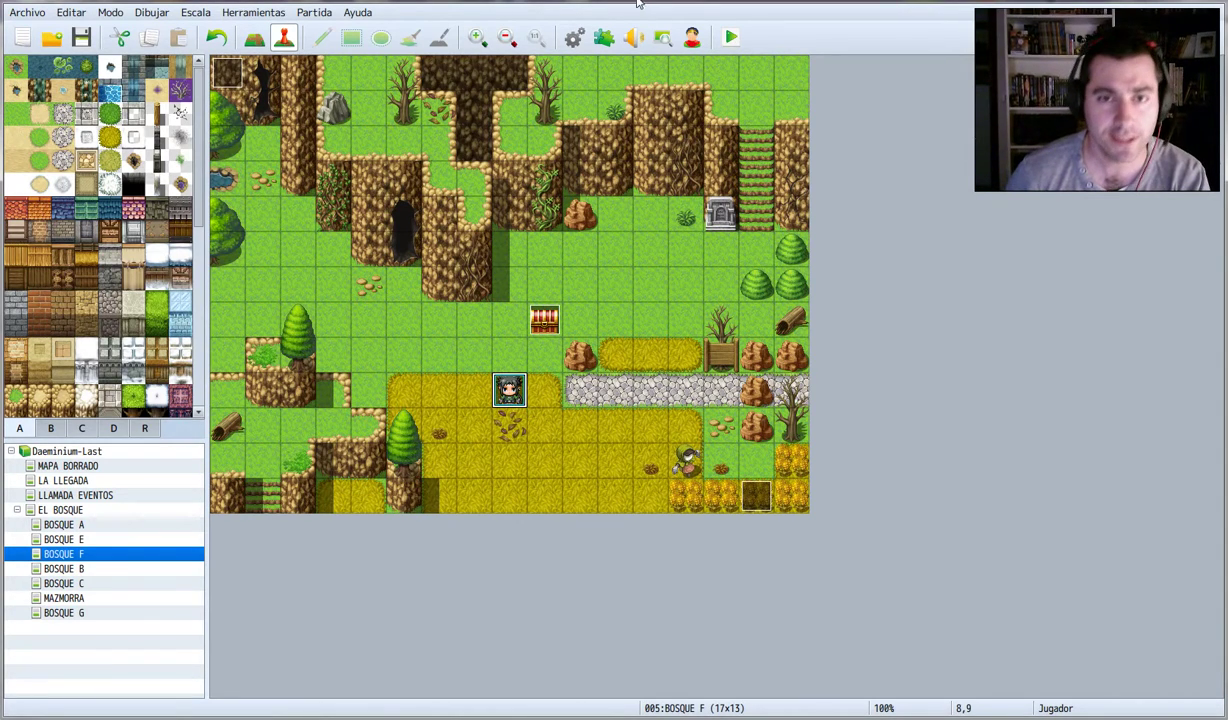
{"action": "left_click", "coordinate": [603, 37]}
{"action": "left_click", "coordinate": [430, 345]}
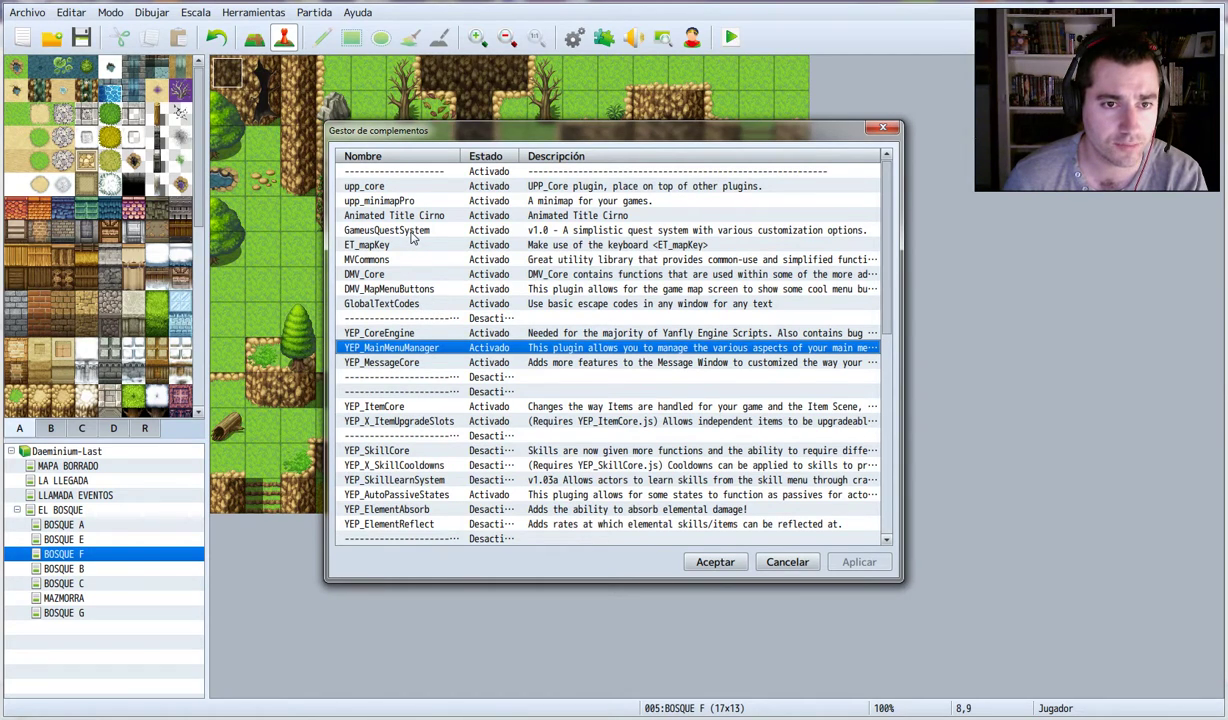
{"action": "scroll", "coordinate": [415, 311], "scroll_direction": "down", "scroll_amount": 3}
{"action": "scroll", "coordinate": [415, 311], "scroll_direction": "down", "scroll_amount": 4}
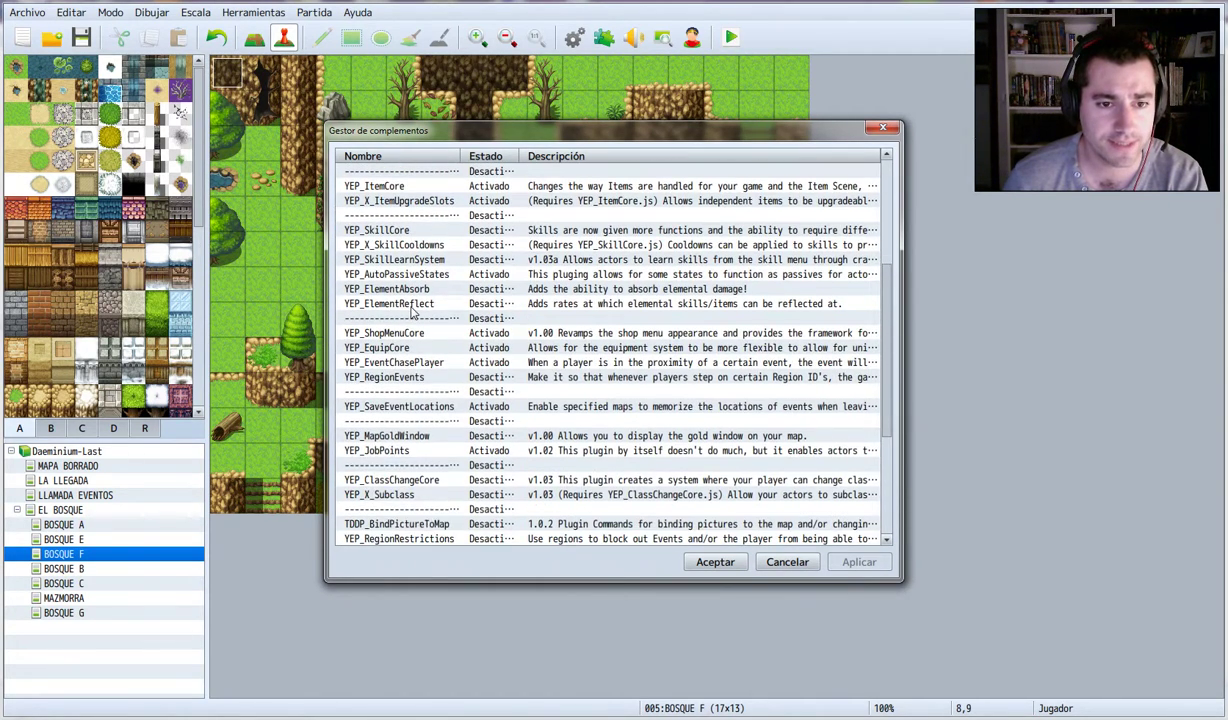
{"action": "scroll", "coordinate": [476, 374], "scroll_direction": "down", "scroll_amount": 4}
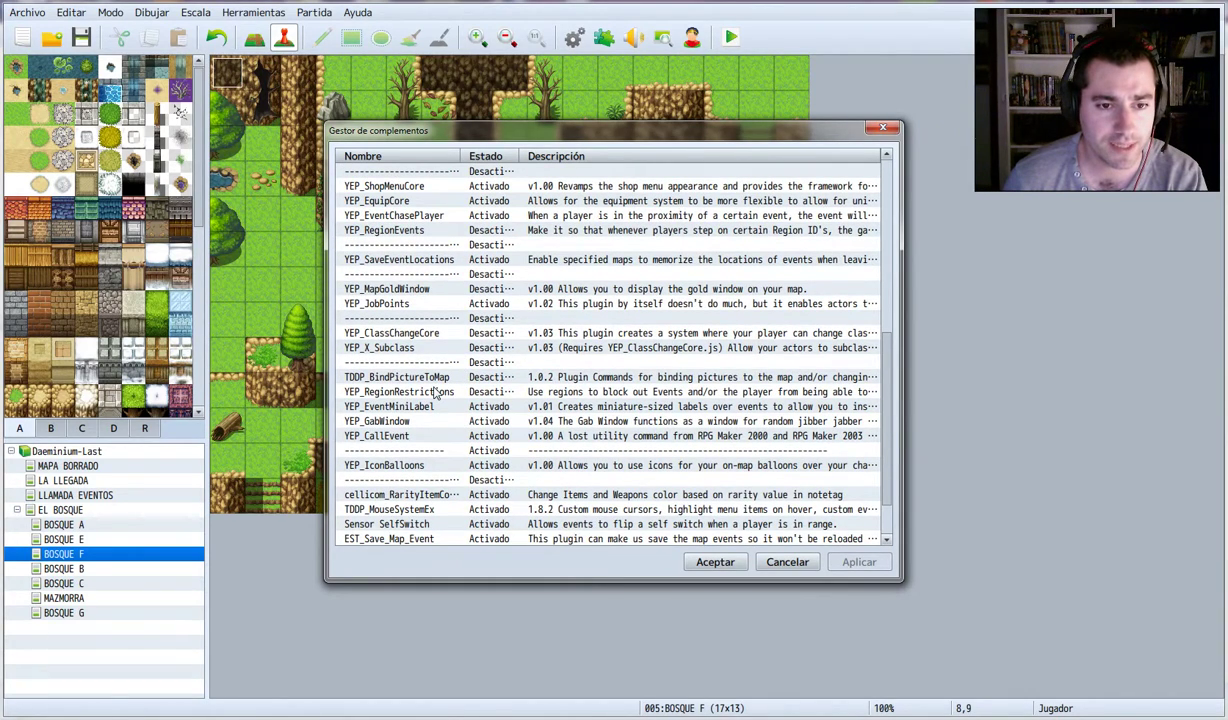
{"action": "scroll", "coordinate": [420, 378], "scroll_direction": "down", "scroll_amount": 1}
{"action": "left_click", "coordinate": [391, 392]}
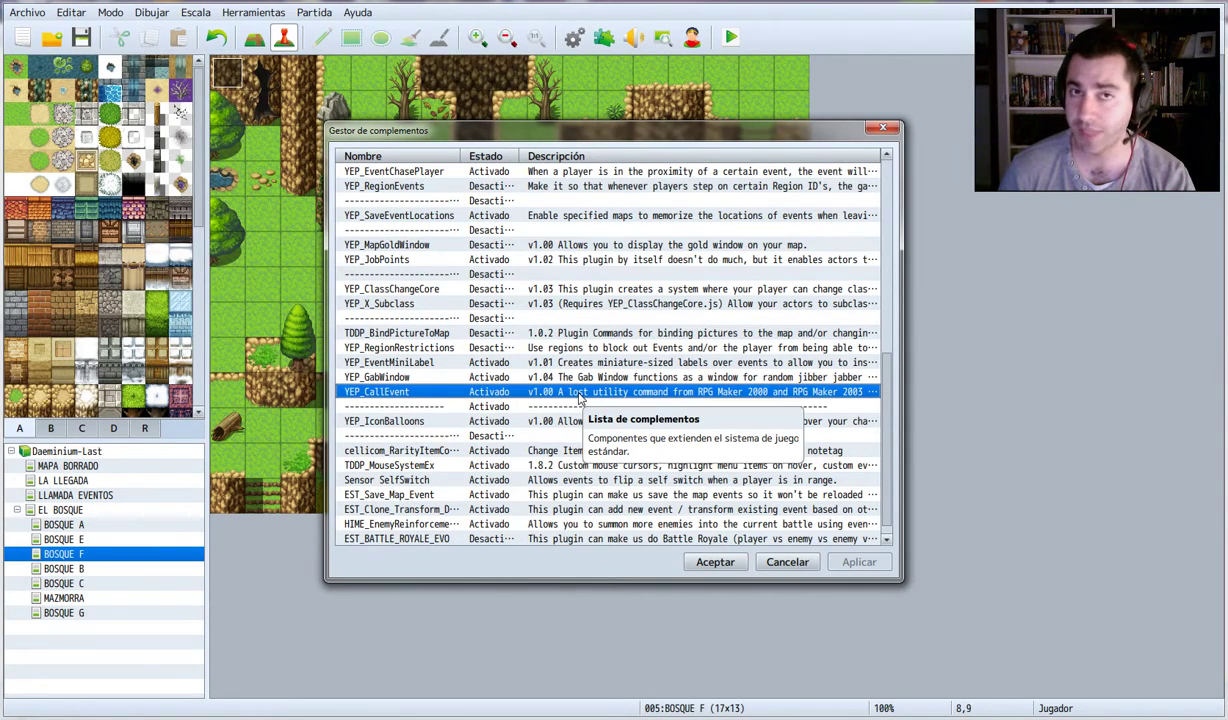
{"action": "scroll", "coordinate": [578, 398], "scroll_direction": "down", "scroll_amount": 1}
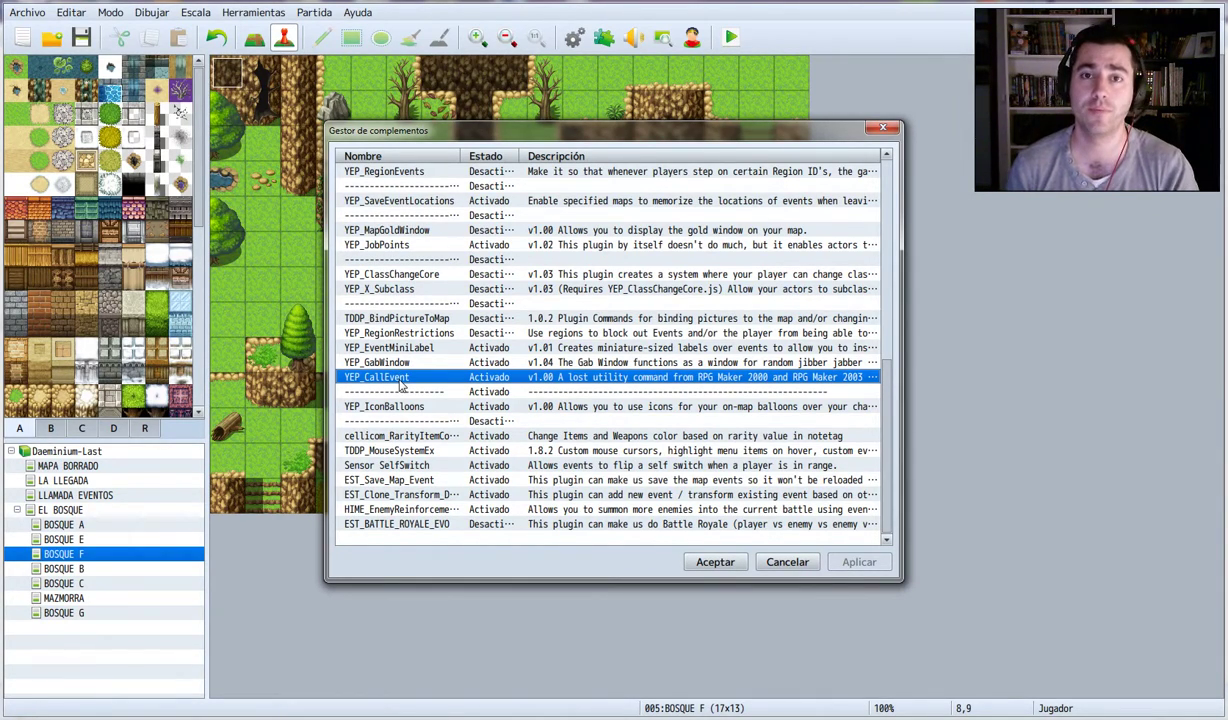
- Locate EST_Save_Map_Event and inspect the settings of EST_Clone_Transform_Delete_Event without changing the plugin
{"action": "left_click", "coordinate": [385, 482]}
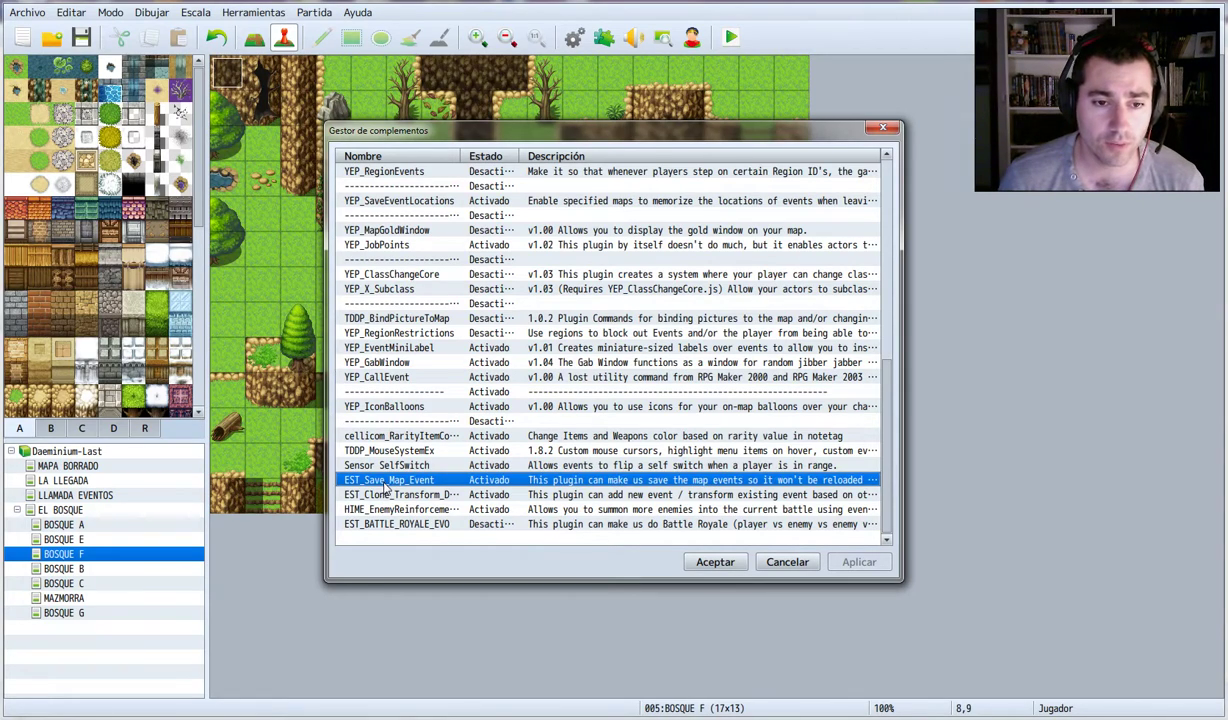
{"action": "left_click", "coordinate": [368, 494]}
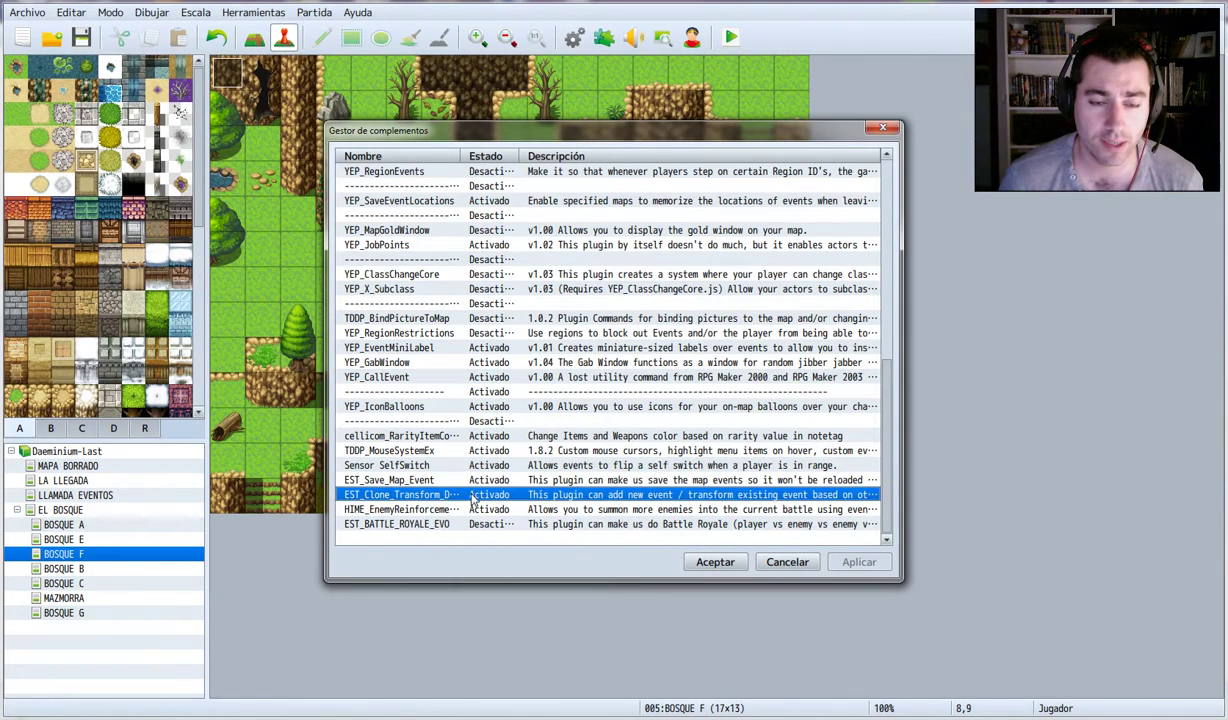
{"action": "double_click", "coordinate": [424, 496]}
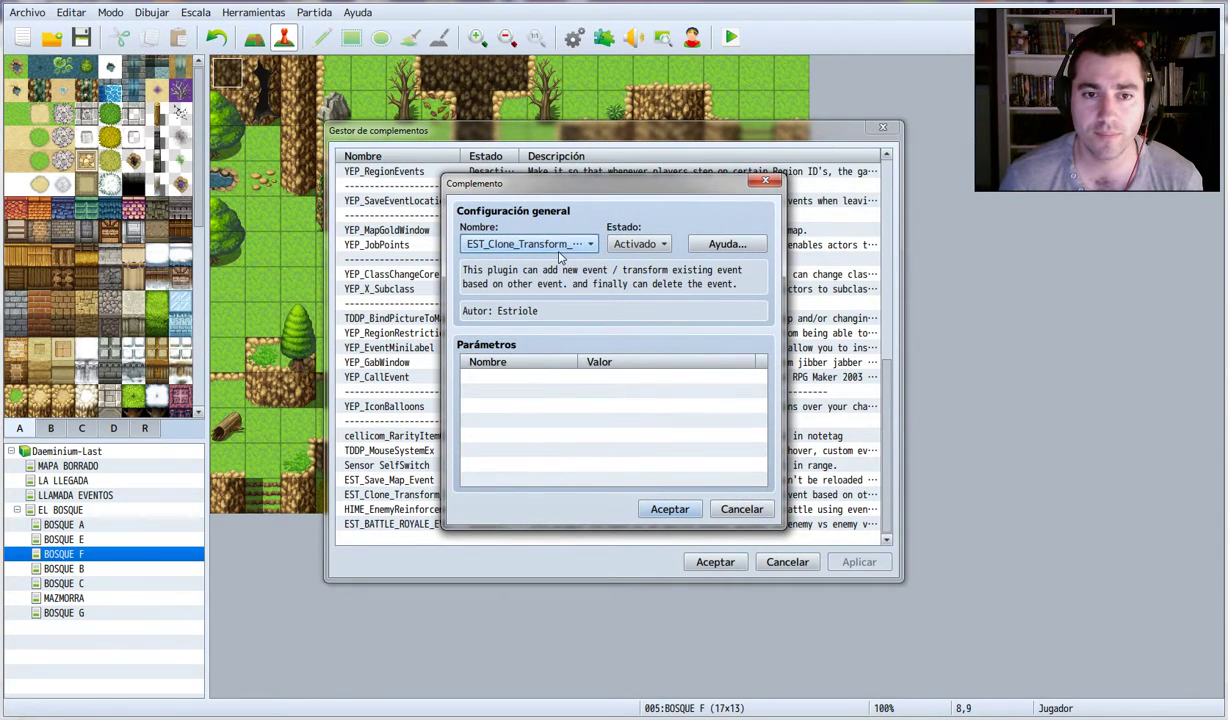
{"action": "left_click", "coordinate": [560, 247]}
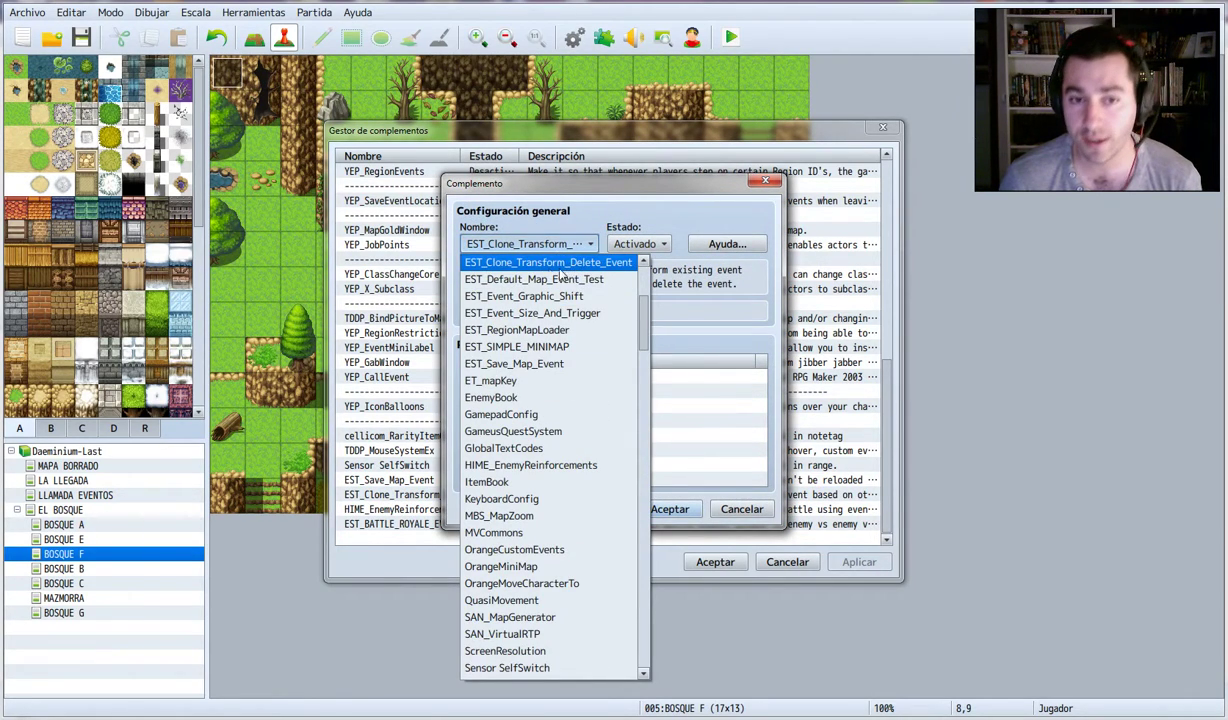
{"action": "left_click", "coordinate": [654, 268]}
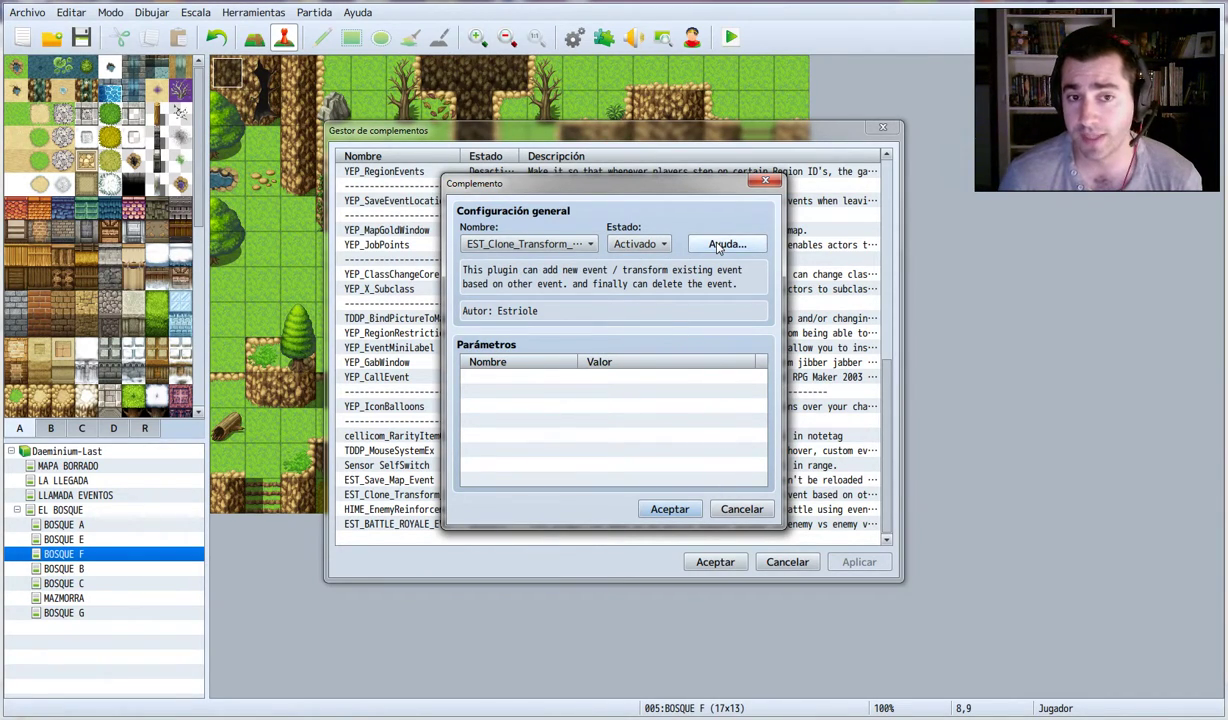
{"action": "left_click", "coordinate": [741, 509]}
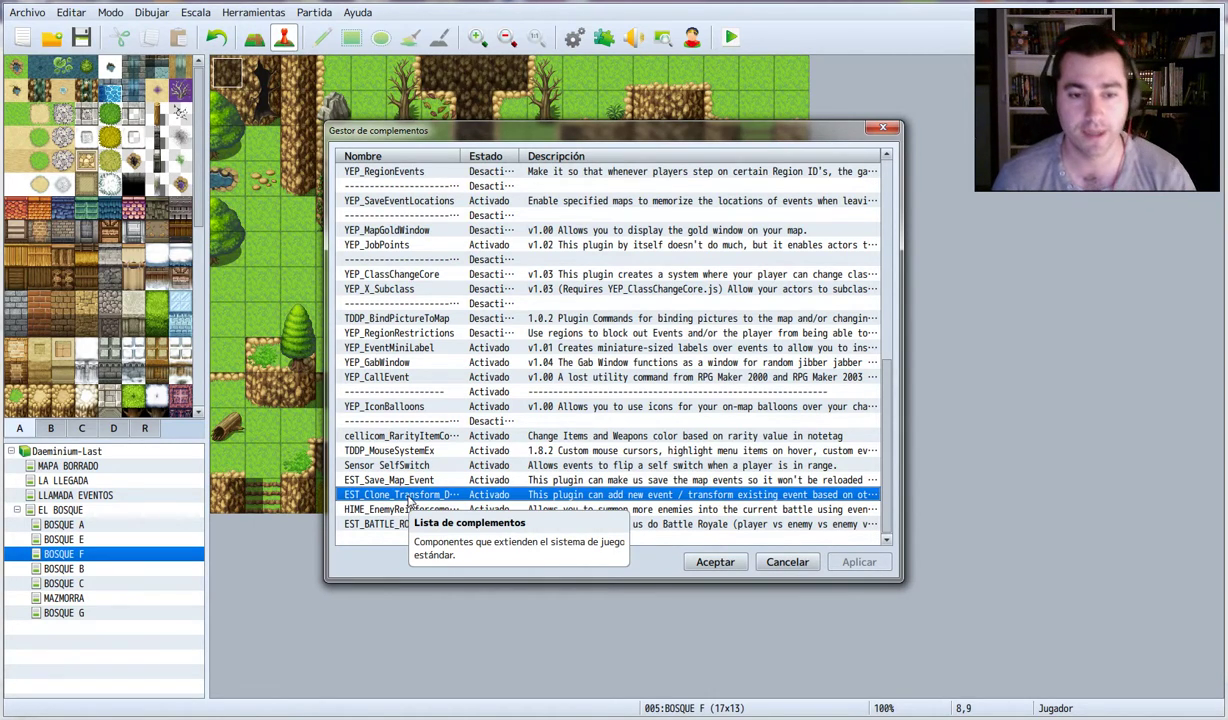
- Open the help of EST_Clone_Transform_Delete_Event and find its How to use section on adding a new event
{"action": "double_click", "coordinate": [407, 497]}
{"action": "left_click", "coordinate": [726, 244]}
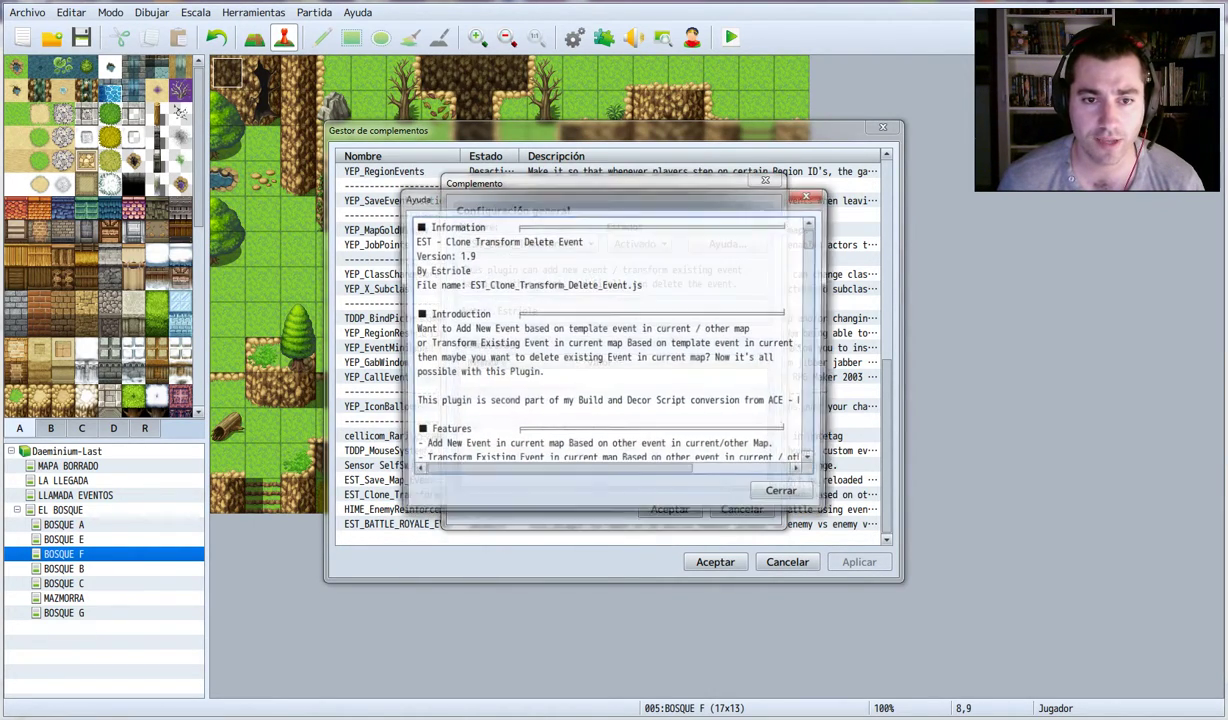
{"action": "scroll", "coordinate": [600, 330], "scroll_direction": "down", "scroll_amount": 3}
{"action": "scroll", "coordinate": [600, 340], "scroll_direction": "down", "scroll_amount": 2}
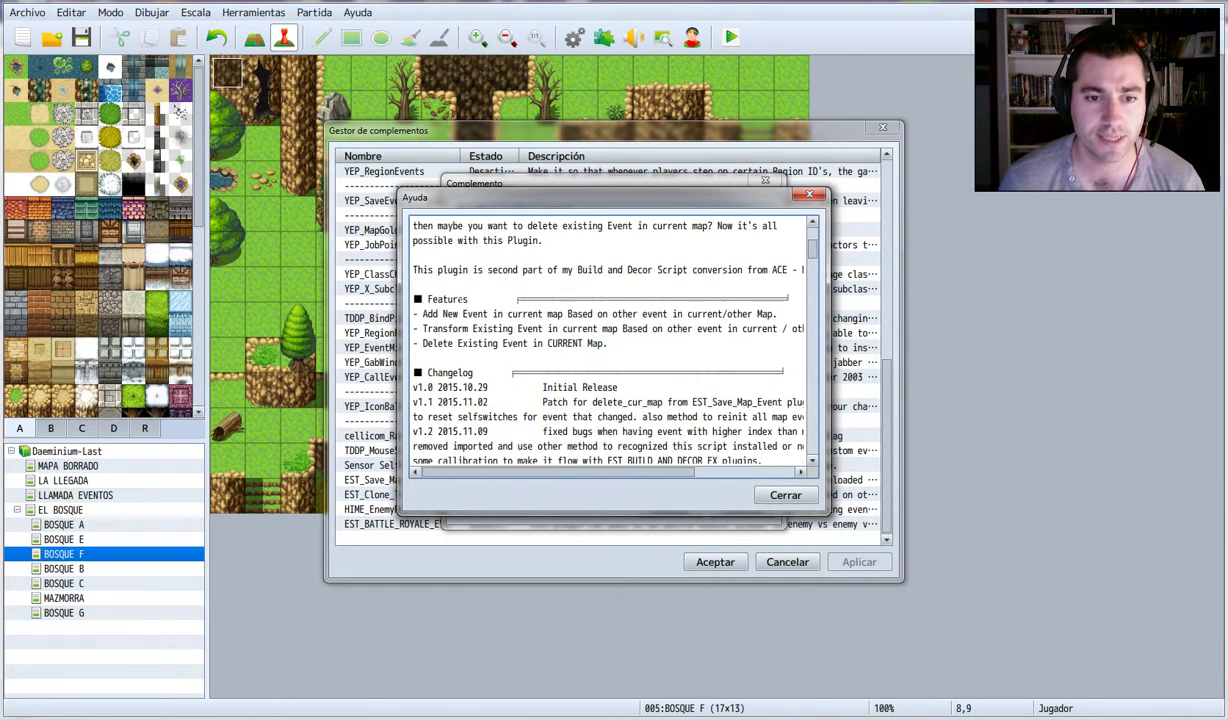
{"action": "scroll", "coordinate": [600, 335], "scroll_direction": "down", "scroll_amount": 8}
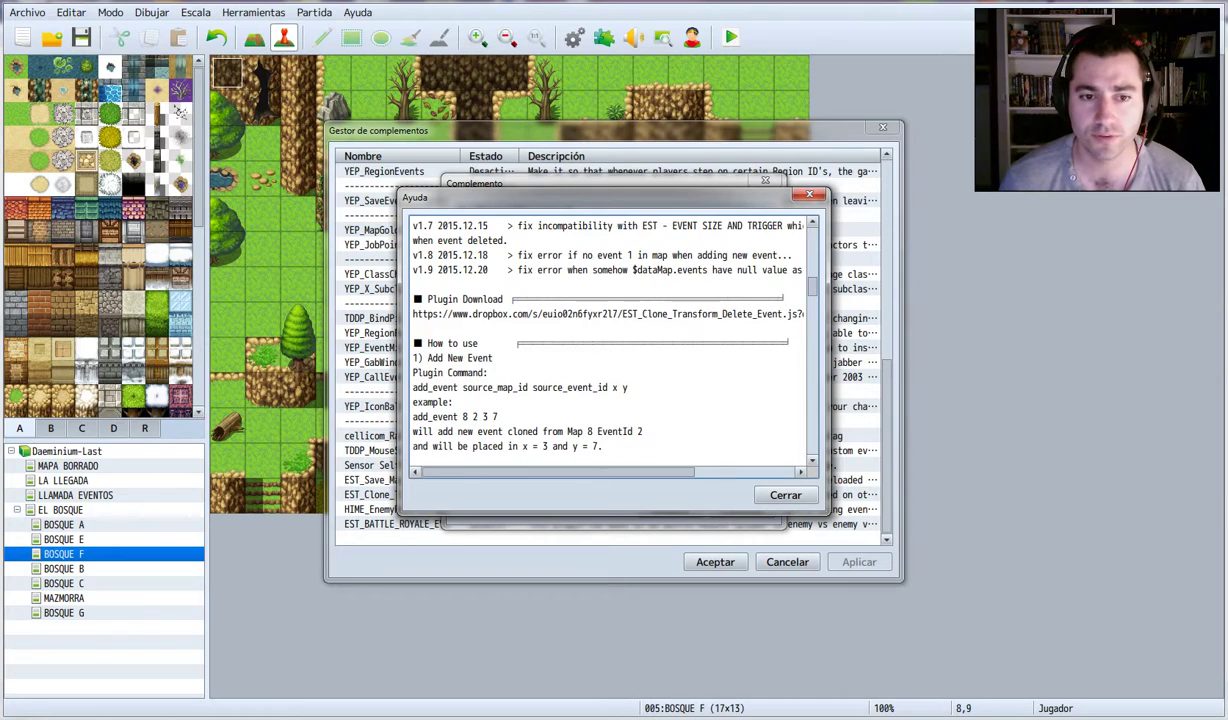
{"action": "scroll", "coordinate": [600, 335], "scroll_direction": "down", "scroll_amount": 1}
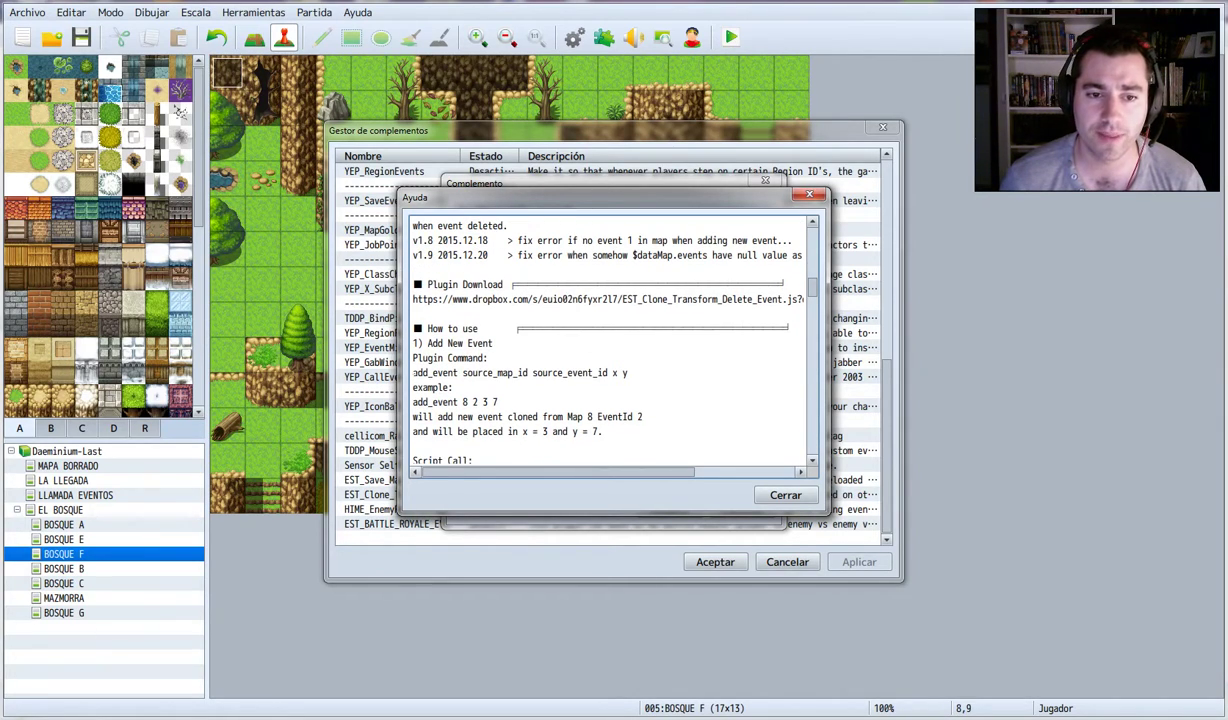
- Examine the add_event plugin command's source_map_id and source_event_id parameters, its example, and the equivalent script call
{"action": "double_click", "coordinate": [435, 372]}
{"action": "left_click_drag", "start_coordinate": [463, 372], "coordinate": [527, 372]}
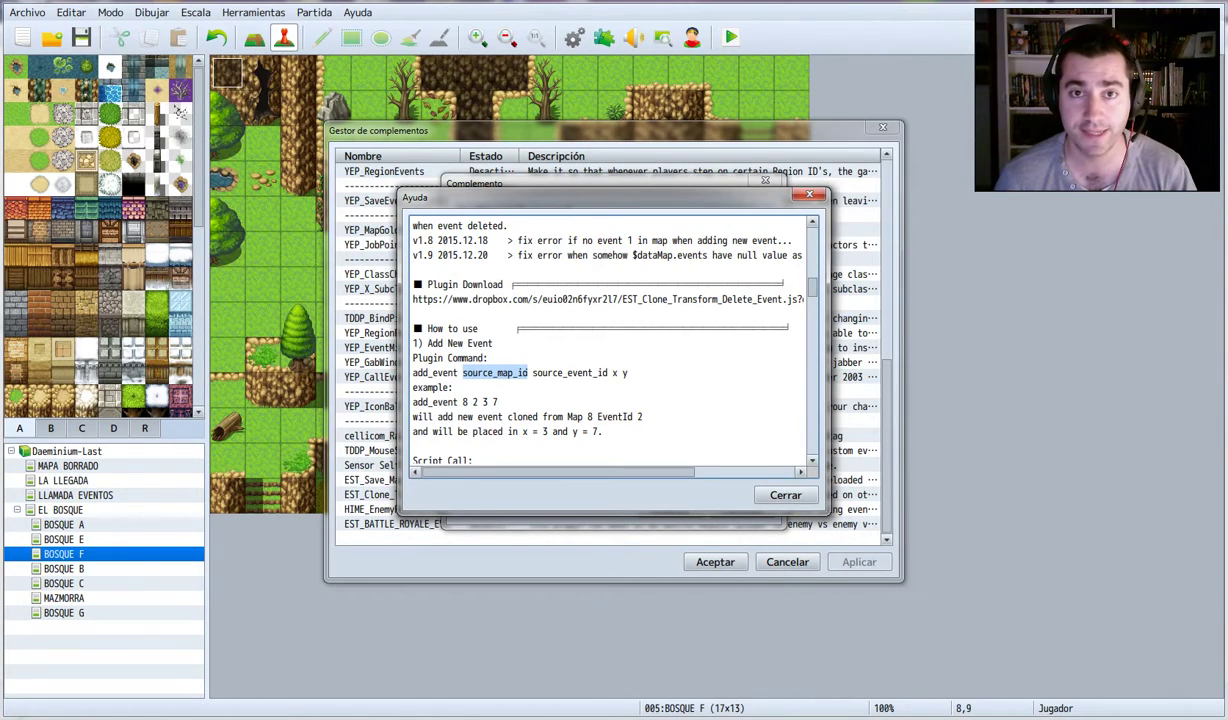
{"action": "left_click", "coordinate": [480, 372]}
{"action": "left_click_drag", "start_coordinate": [532, 372], "coordinate": [607, 372]}
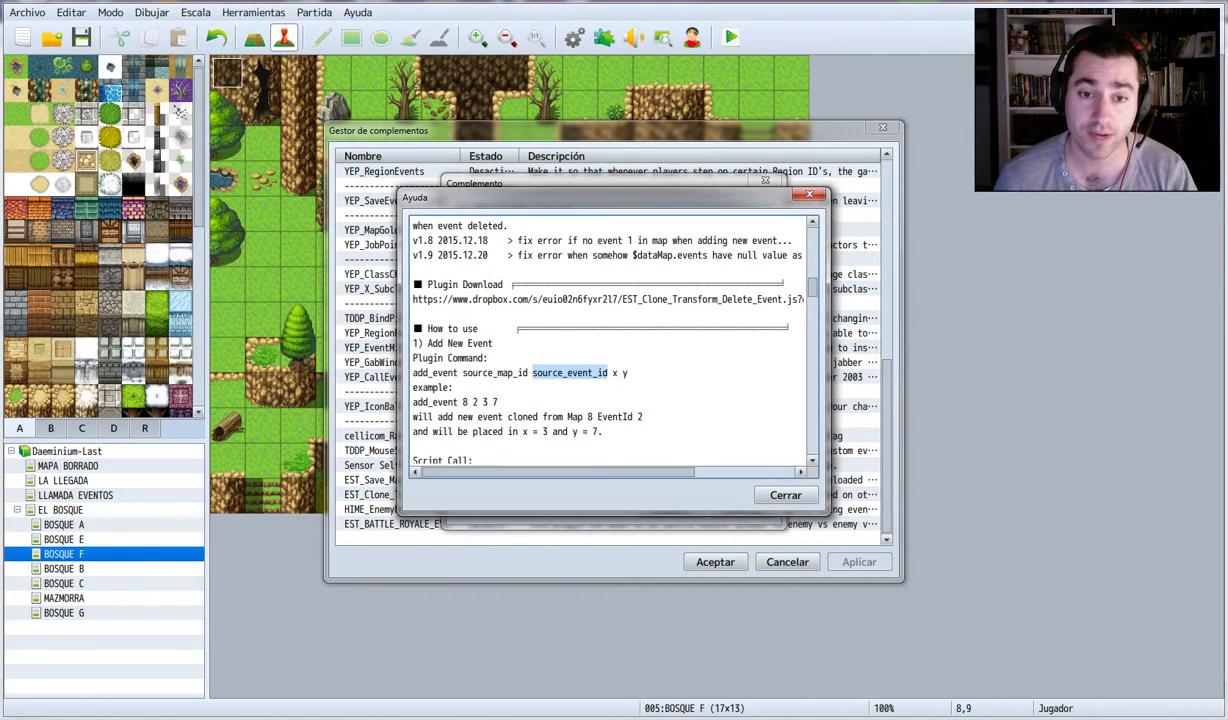
{"action": "left_click", "coordinate": [605, 372]}
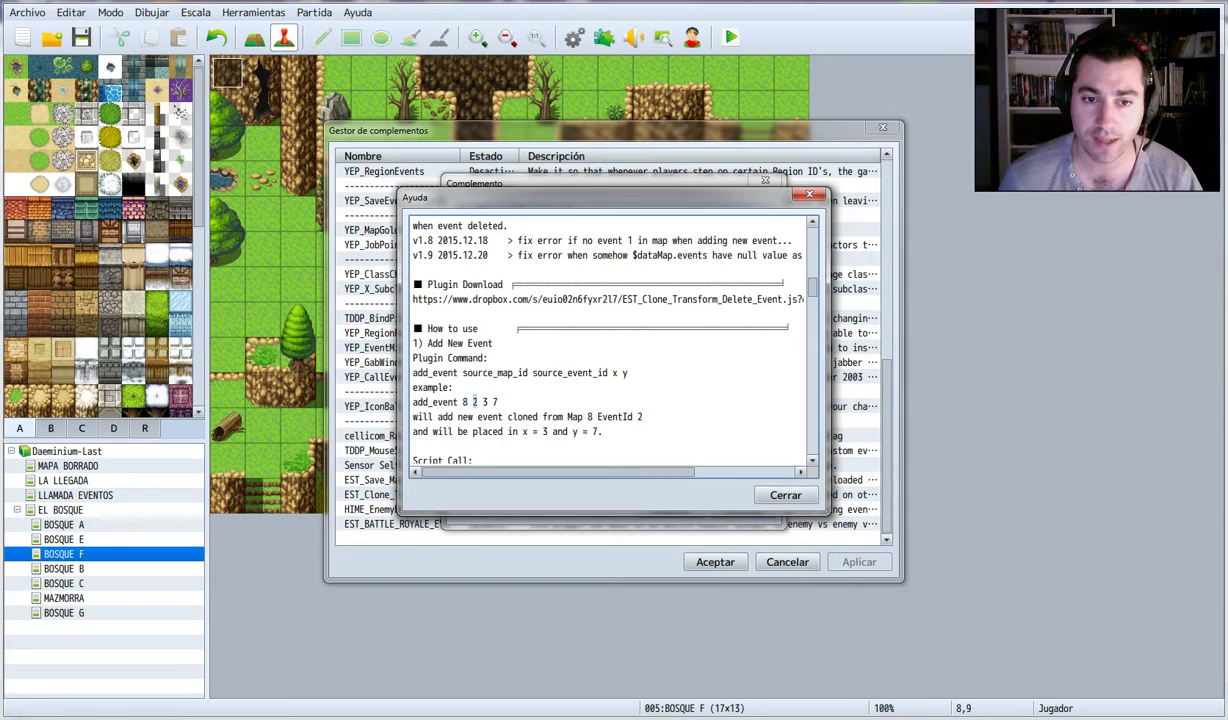
{"action": "scroll", "coordinate": [474, 401], "scroll_direction": "down", "scroll_amount": 3}
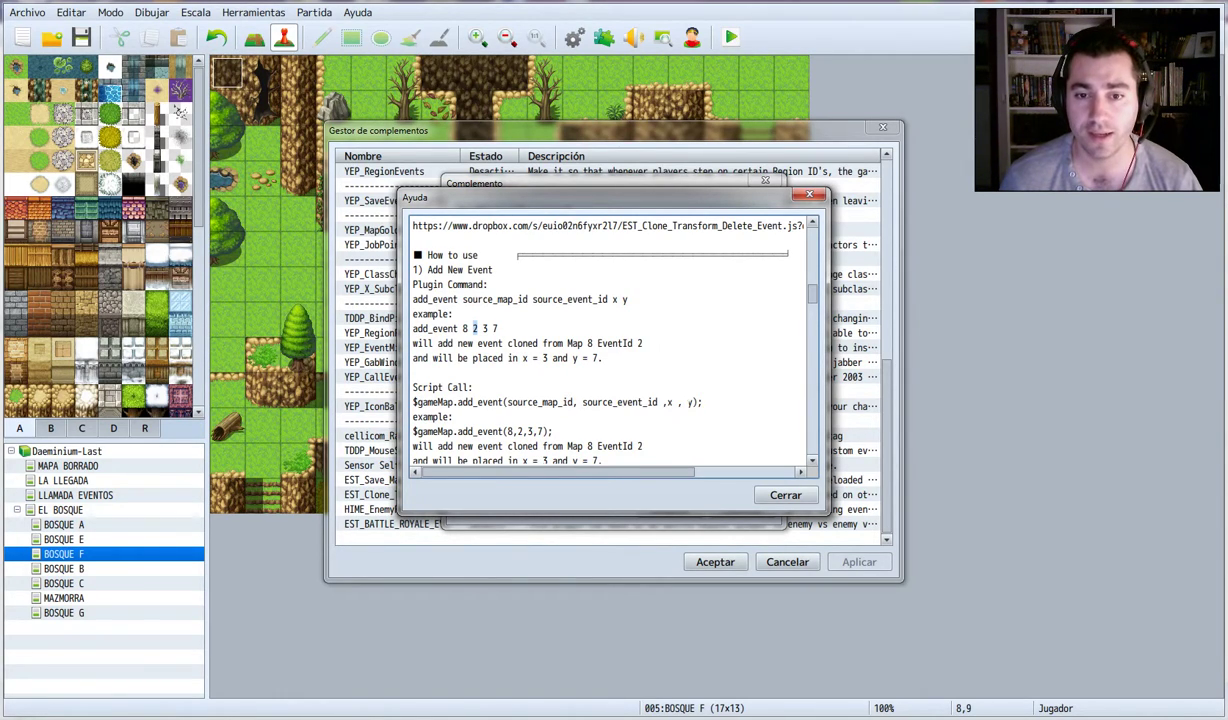
- Close the plugin help and the plugin manager without changes, and open the LLAMADA EVENTOS map
{"action": "left_click", "coordinate": [788, 496]}
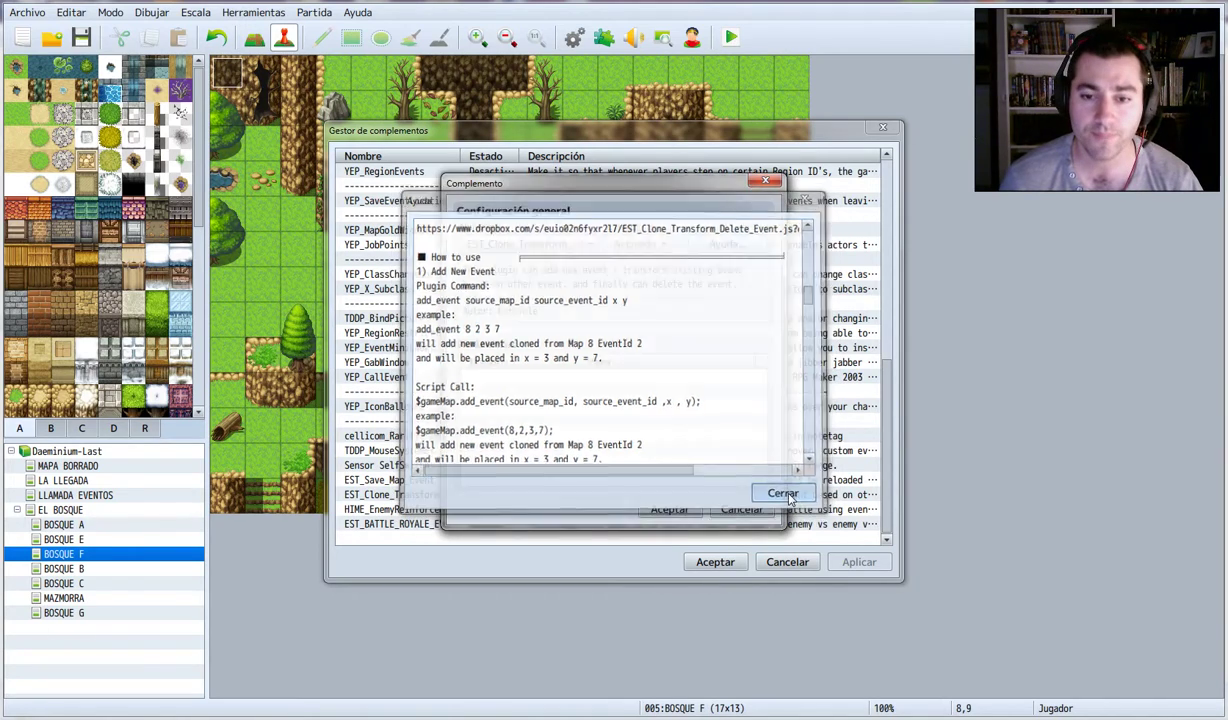
{"action": "left_click", "coordinate": [742, 511]}
{"action": "left_click", "coordinate": [787, 562]}
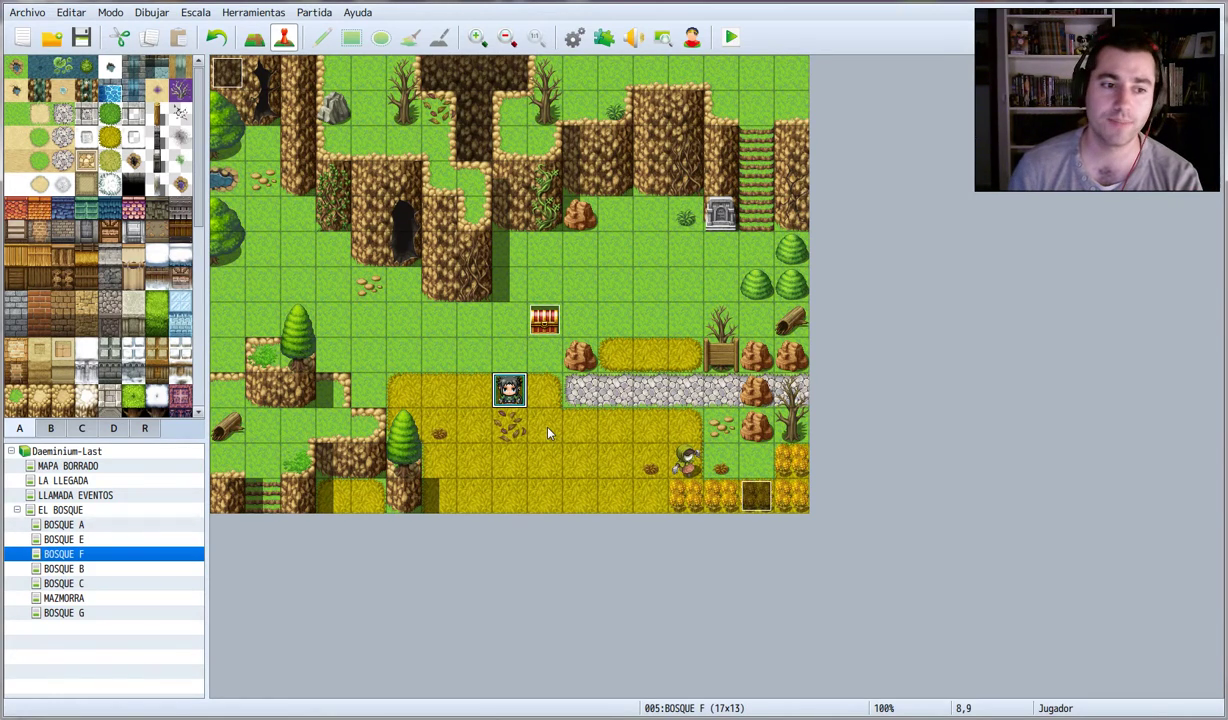
{"action": "left_click", "coordinate": [80, 495]}
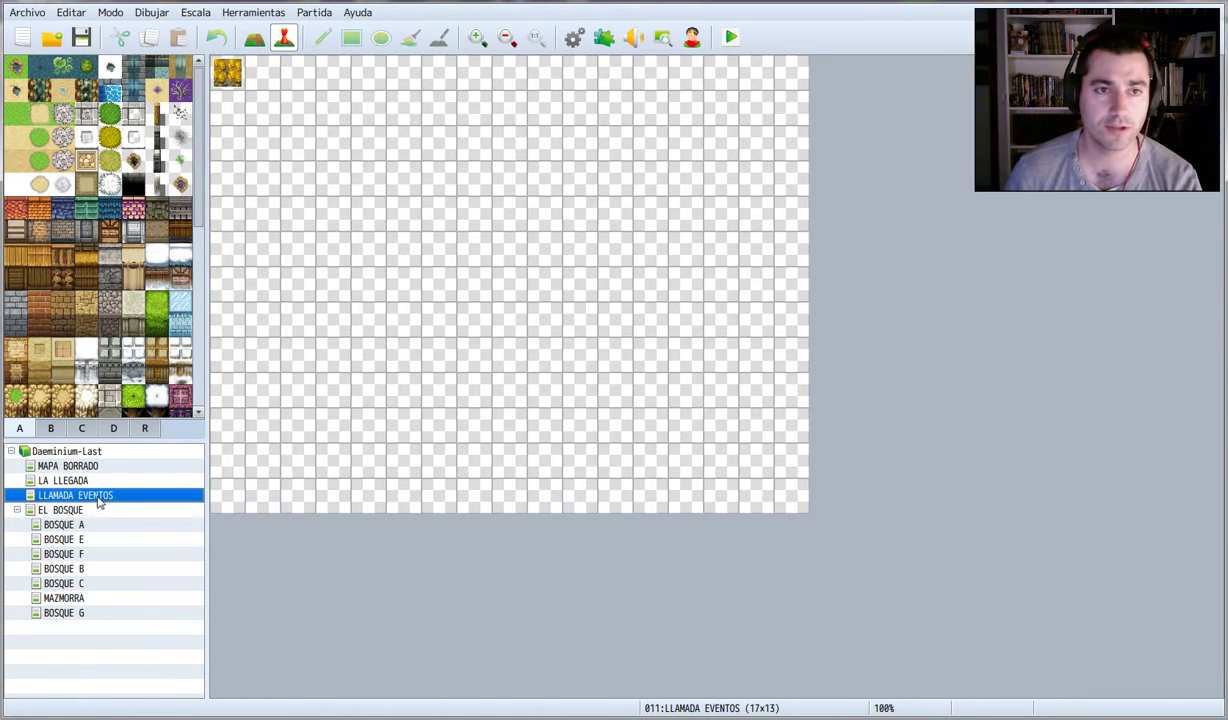
- Check the ID of the Sembrado event and the ID of the LLAMADA EVENTOS map in their properties
{"action": "left_click", "coordinate": [235, 86]}
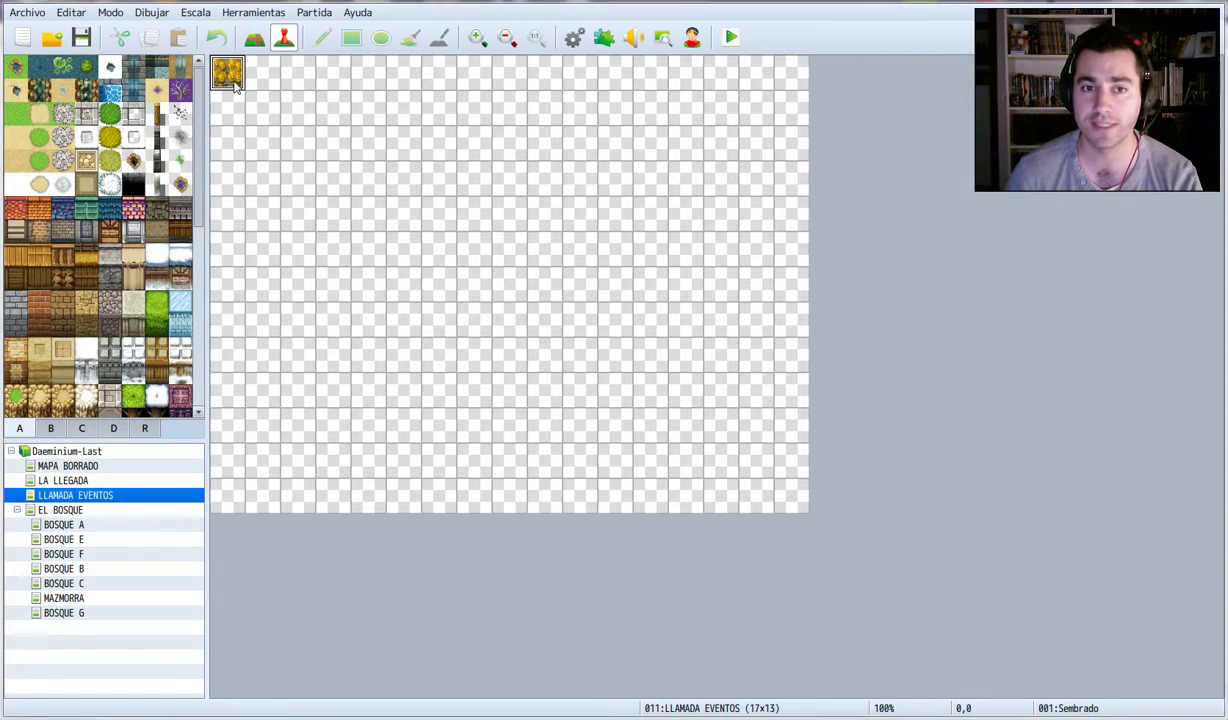
{"action": "double_click", "coordinate": [235, 86]}
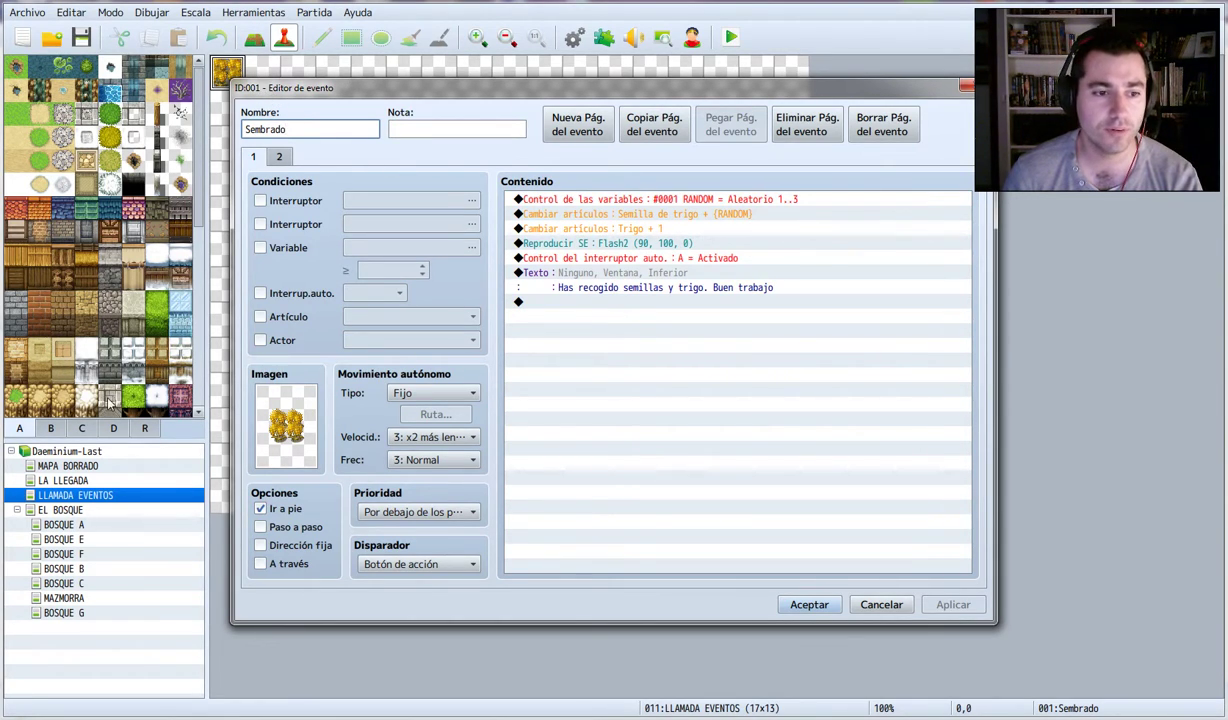
{"action": "left_click", "coordinate": [966, 85]}
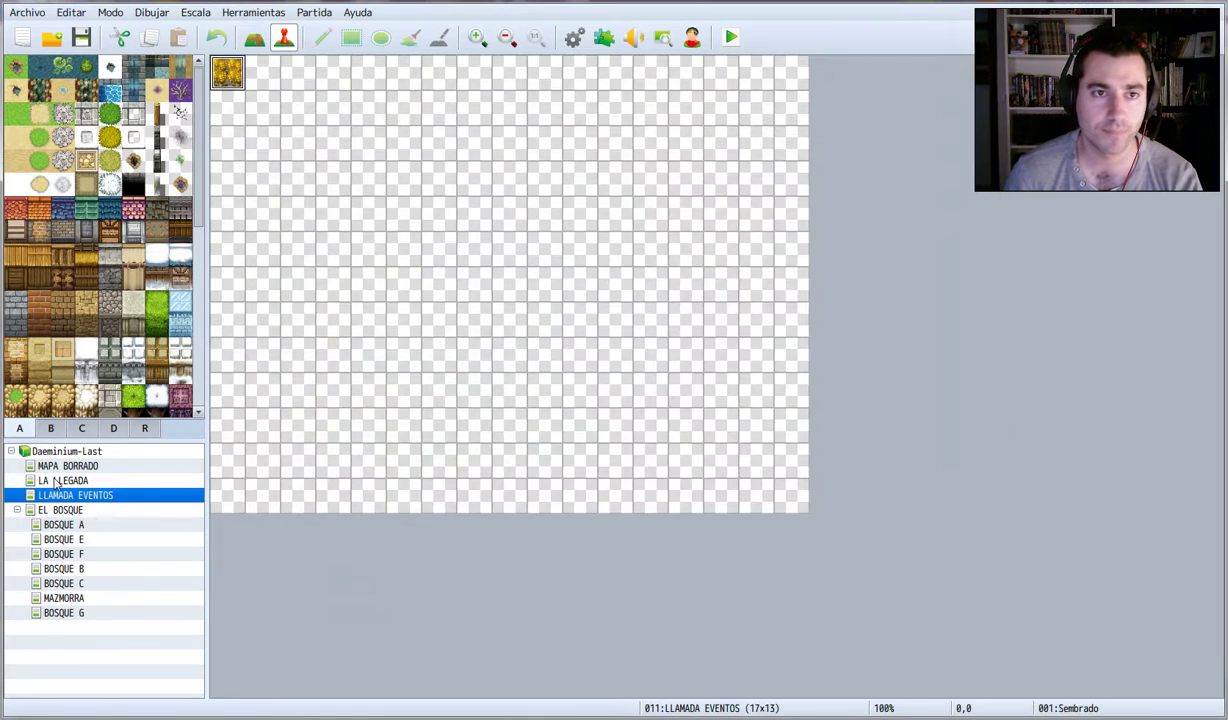
{"action": "right_click", "coordinate": [89, 497]}
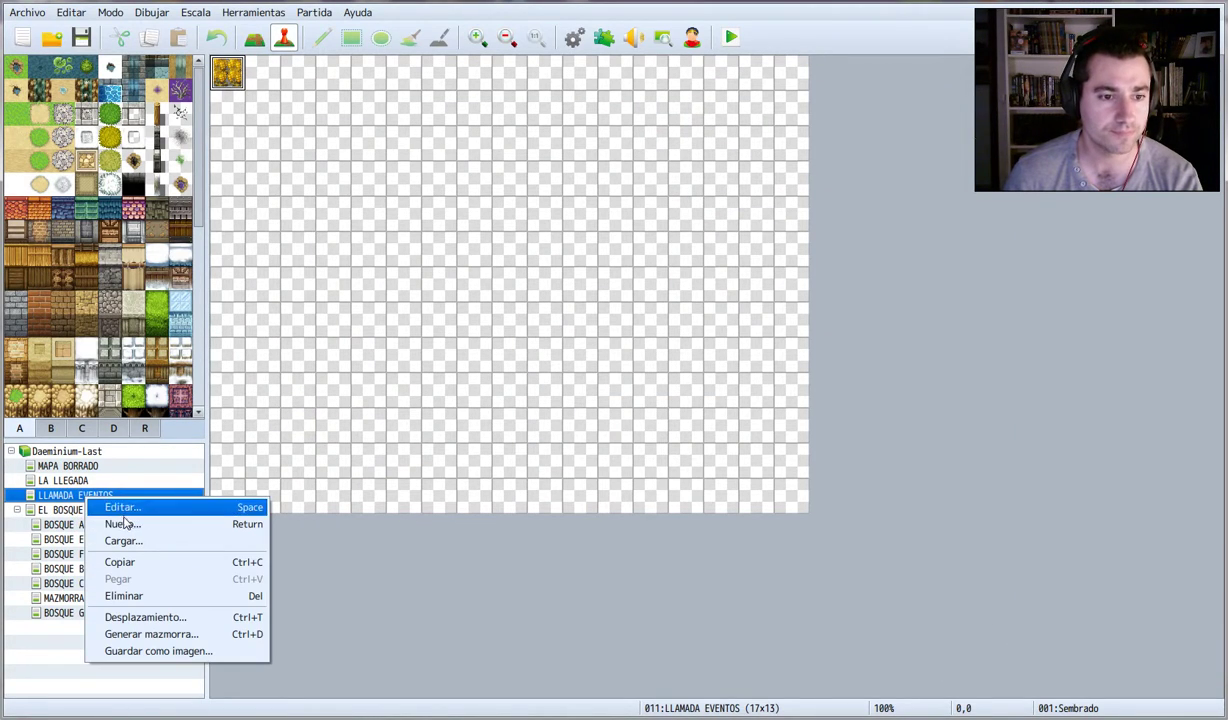
{"action": "left_click", "coordinate": [305, 407]}
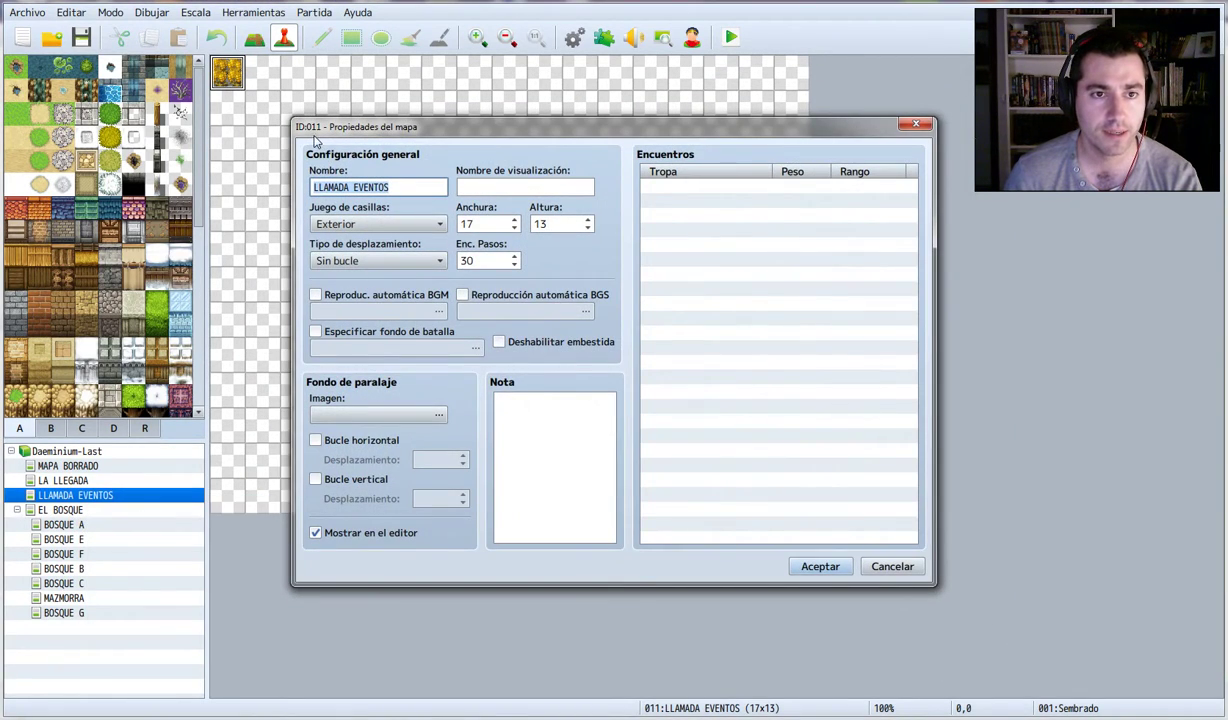
{"action": "left_click", "coordinate": [821, 566]}
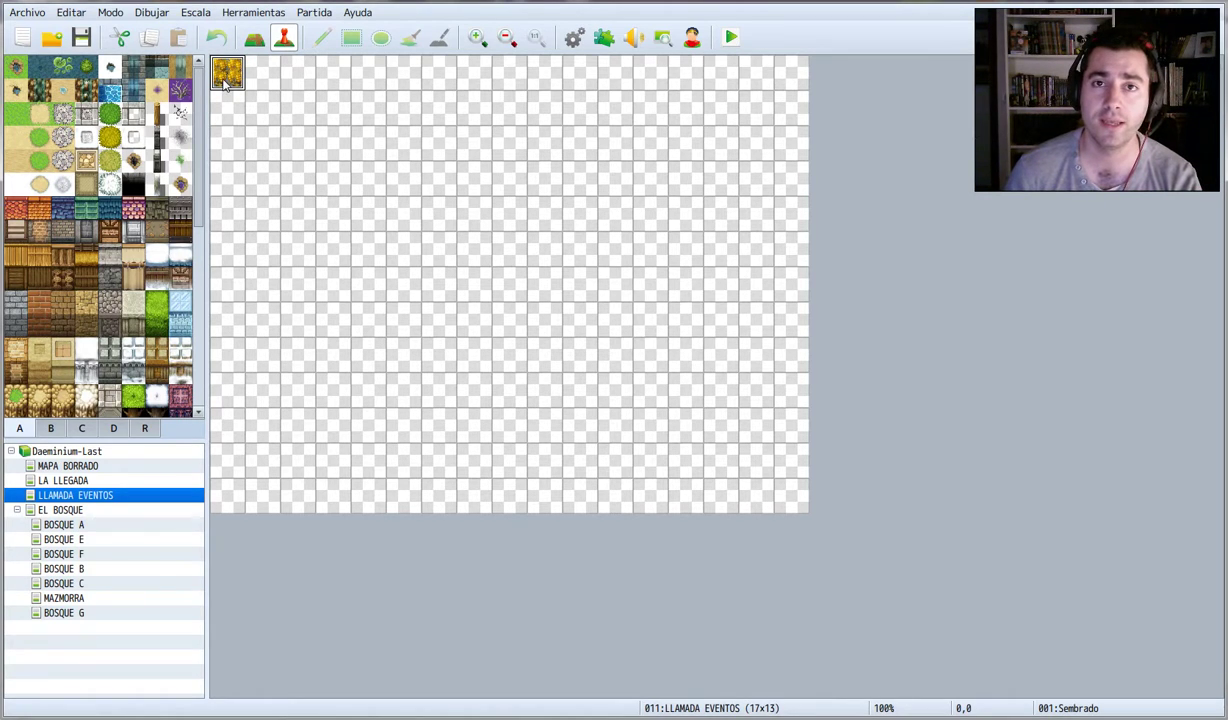
- Examine the Sembrado event's page 1 commands and its page 2 condition, and leave the event unchanged
{"action": "double_click", "coordinate": [227, 78]}
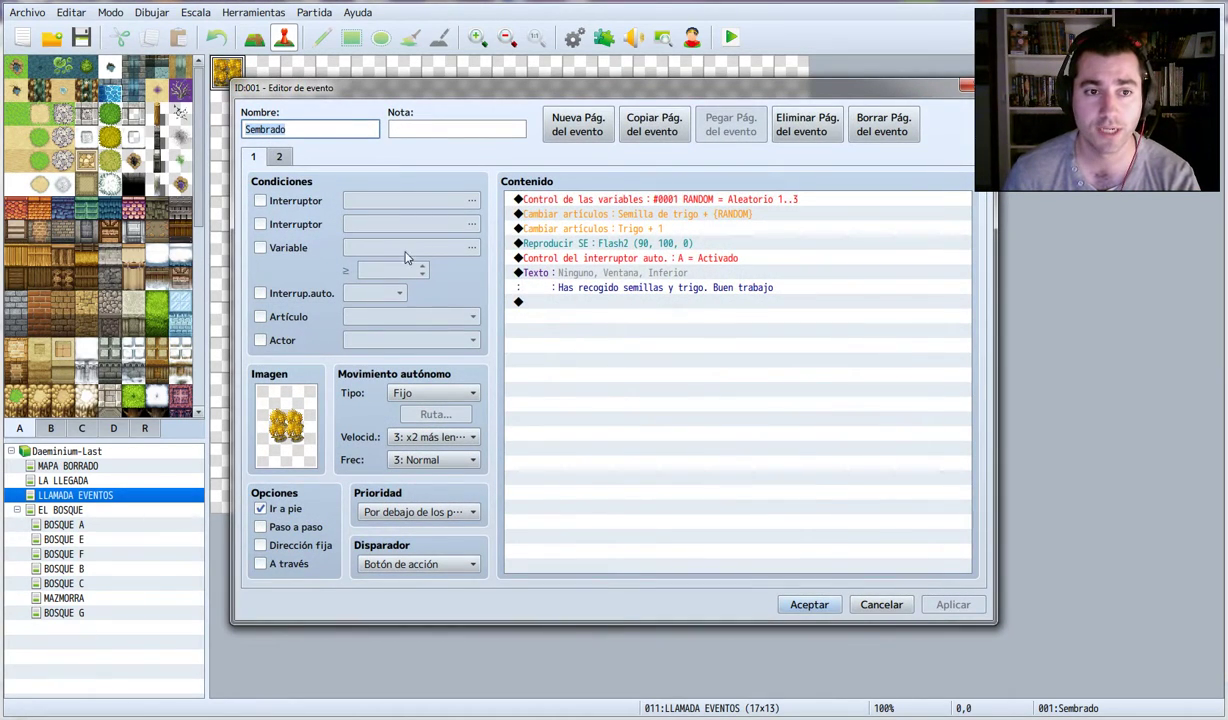
{"action": "left_click", "coordinate": [605, 199]}
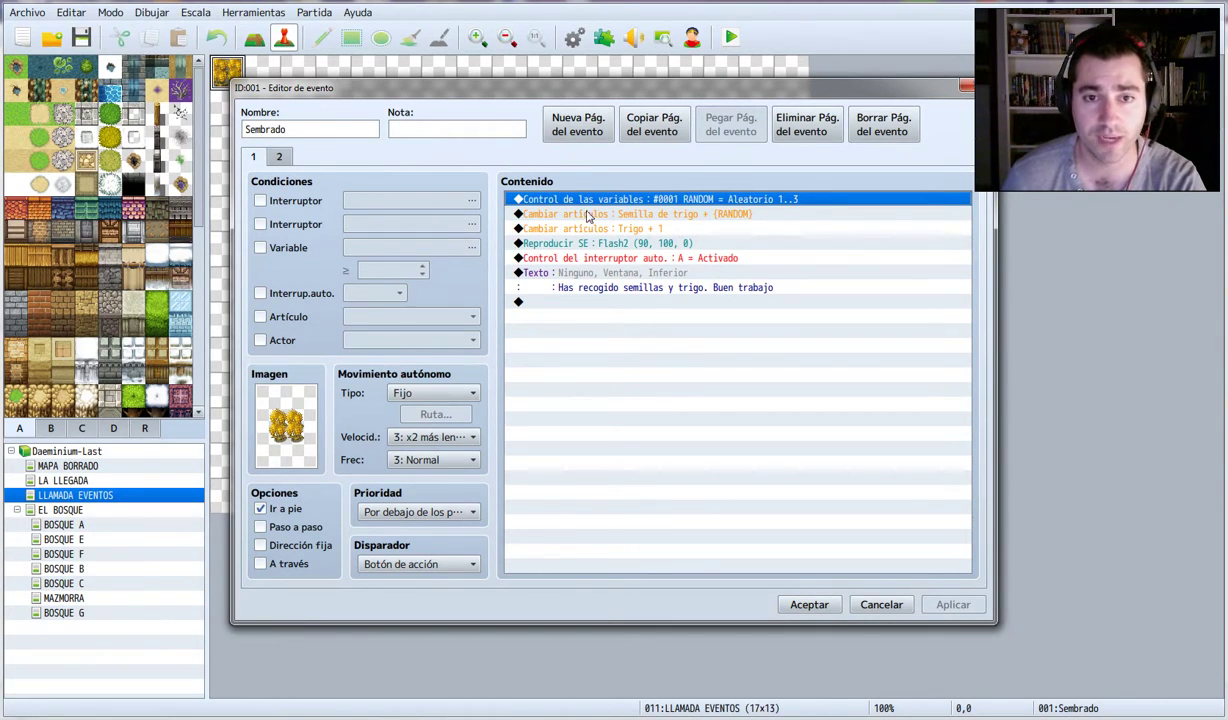
{"action": "left_click", "coordinate": [630, 214]}
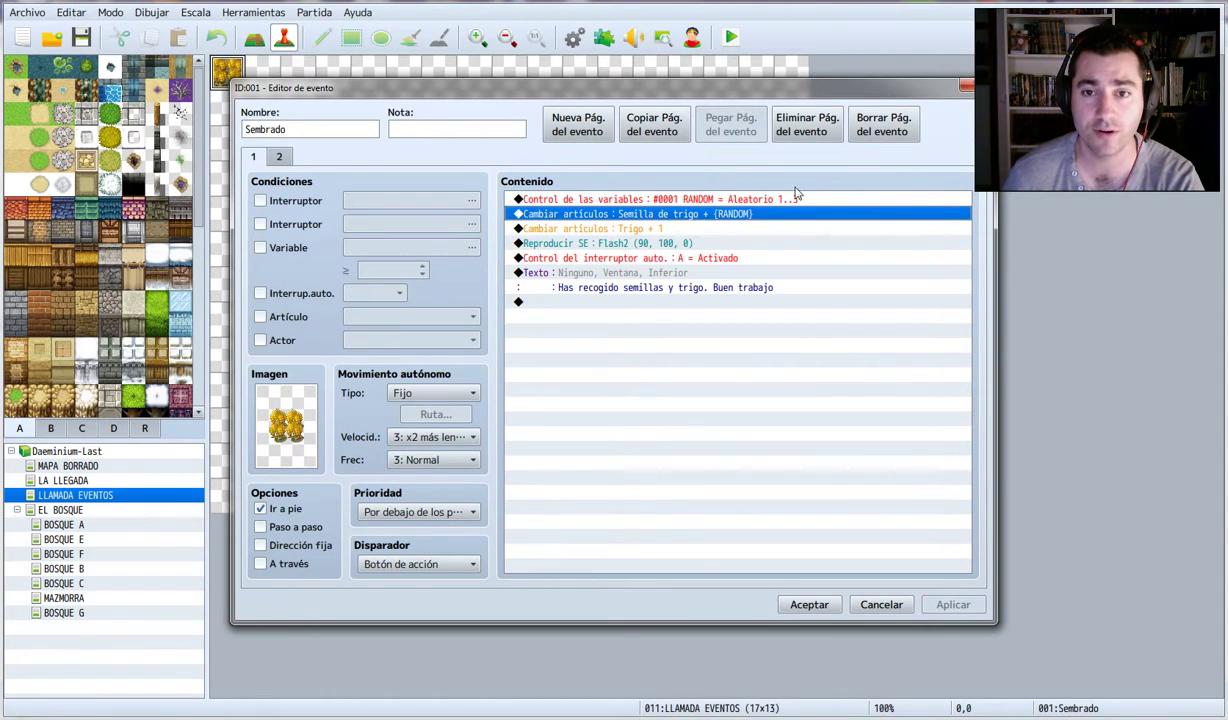
{"action": "left_click", "coordinate": [578, 229]}
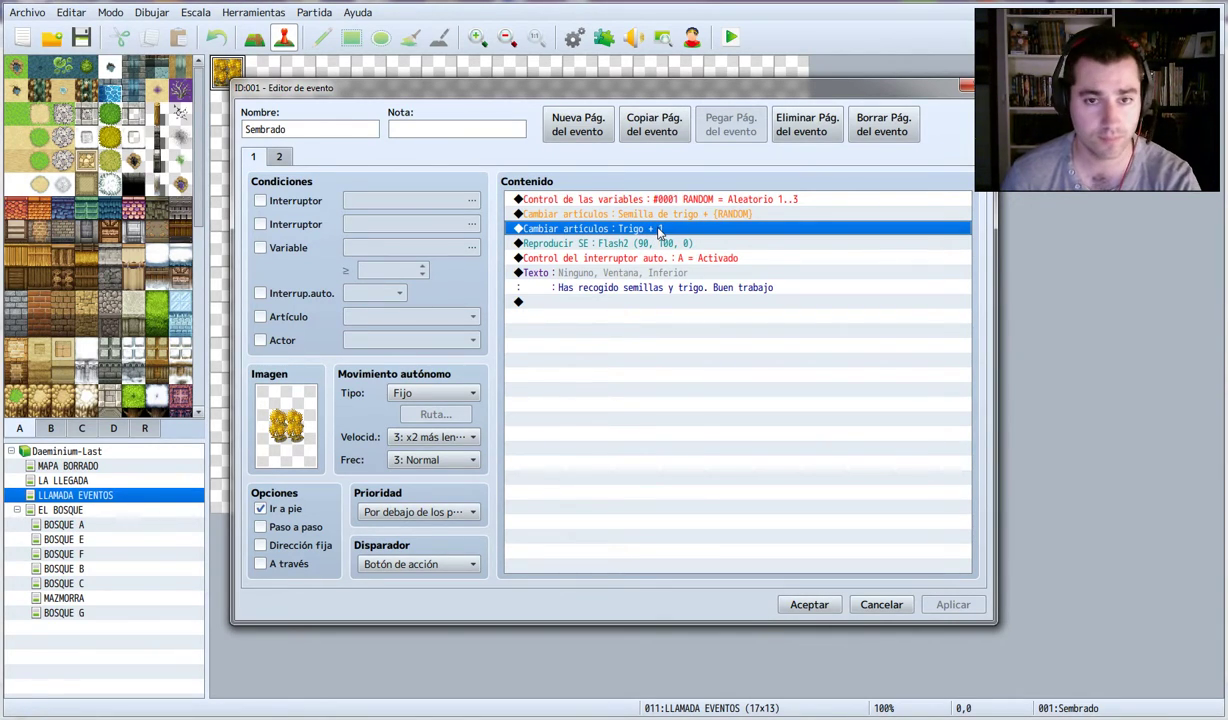
{"action": "left_click", "coordinate": [575, 243]}
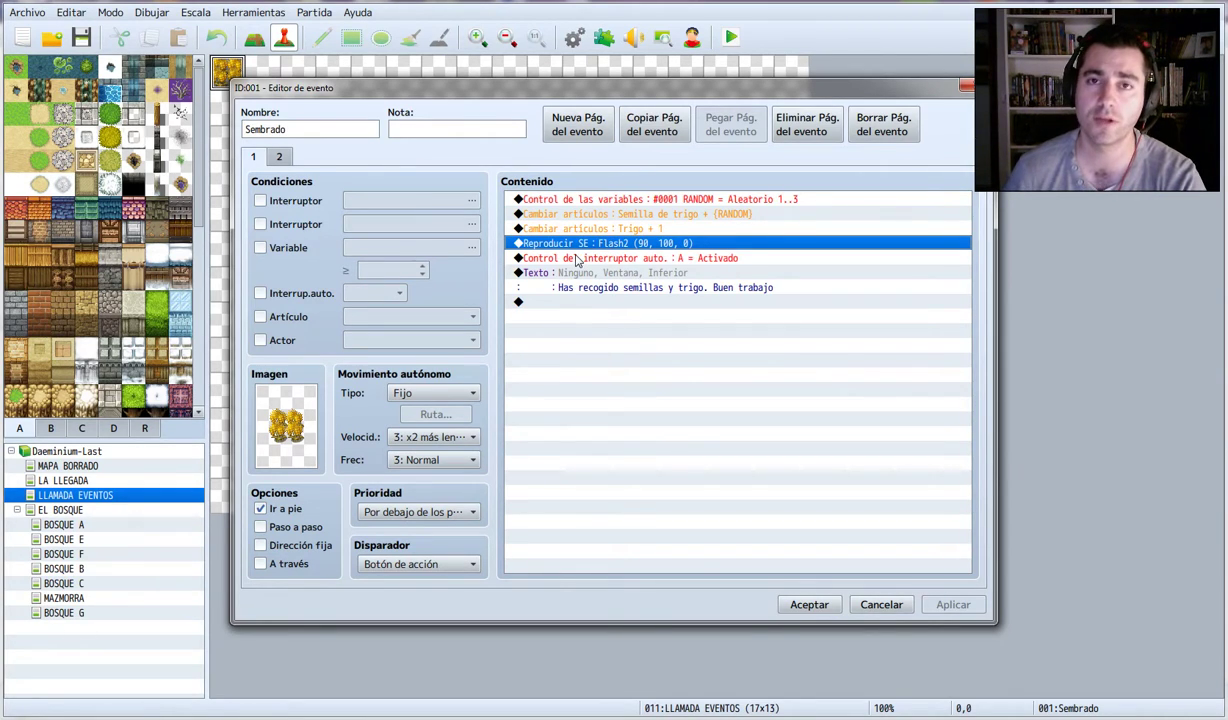
{"action": "left_click", "coordinate": [628, 257]}
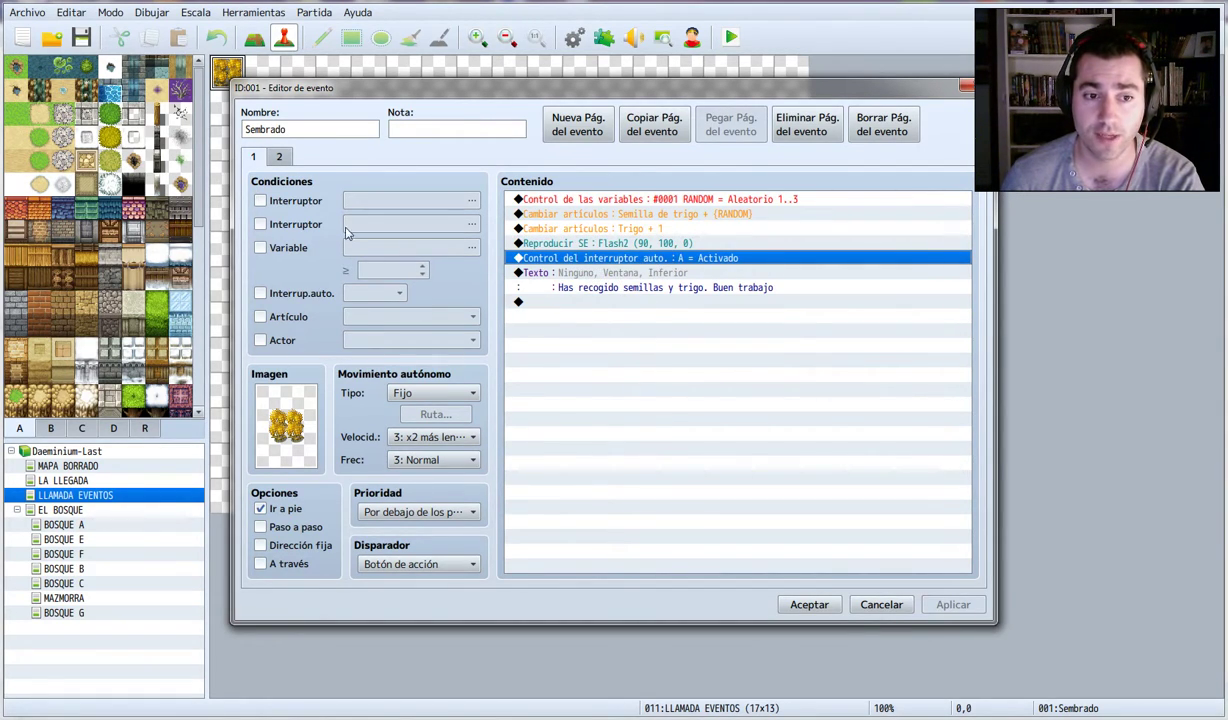
{"action": "left_click", "coordinate": [588, 272]}
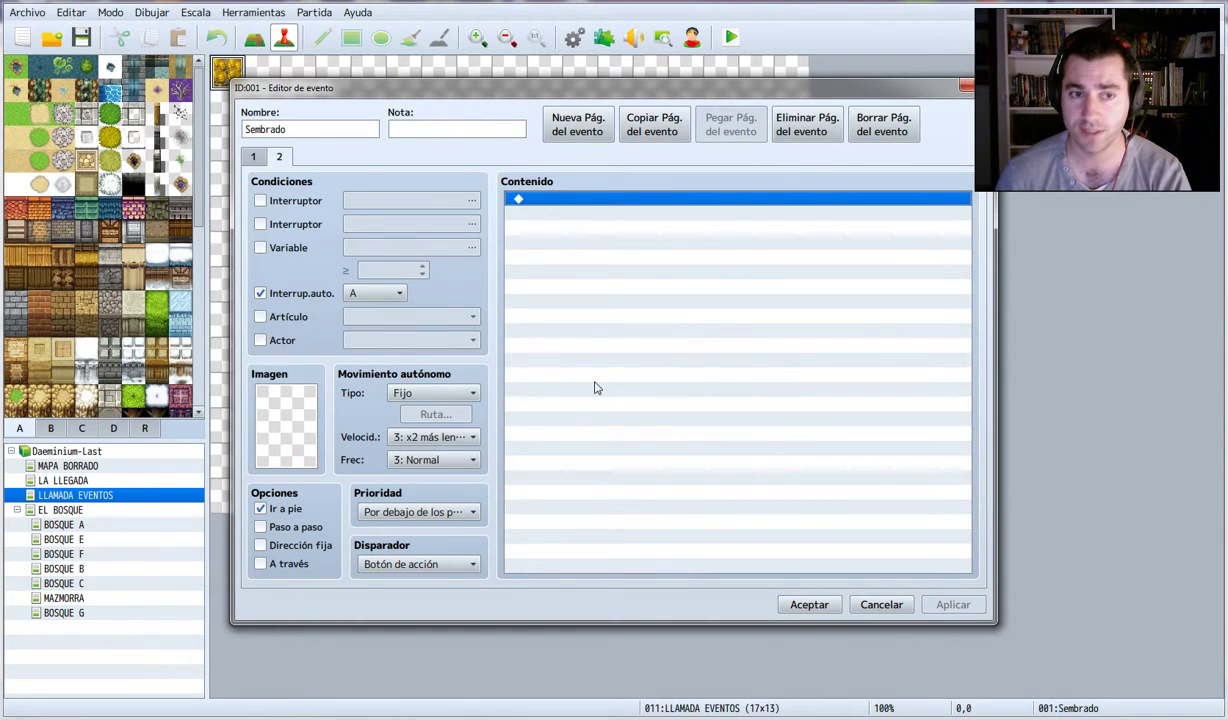
{"action": "left_click", "coordinate": [866, 600]}
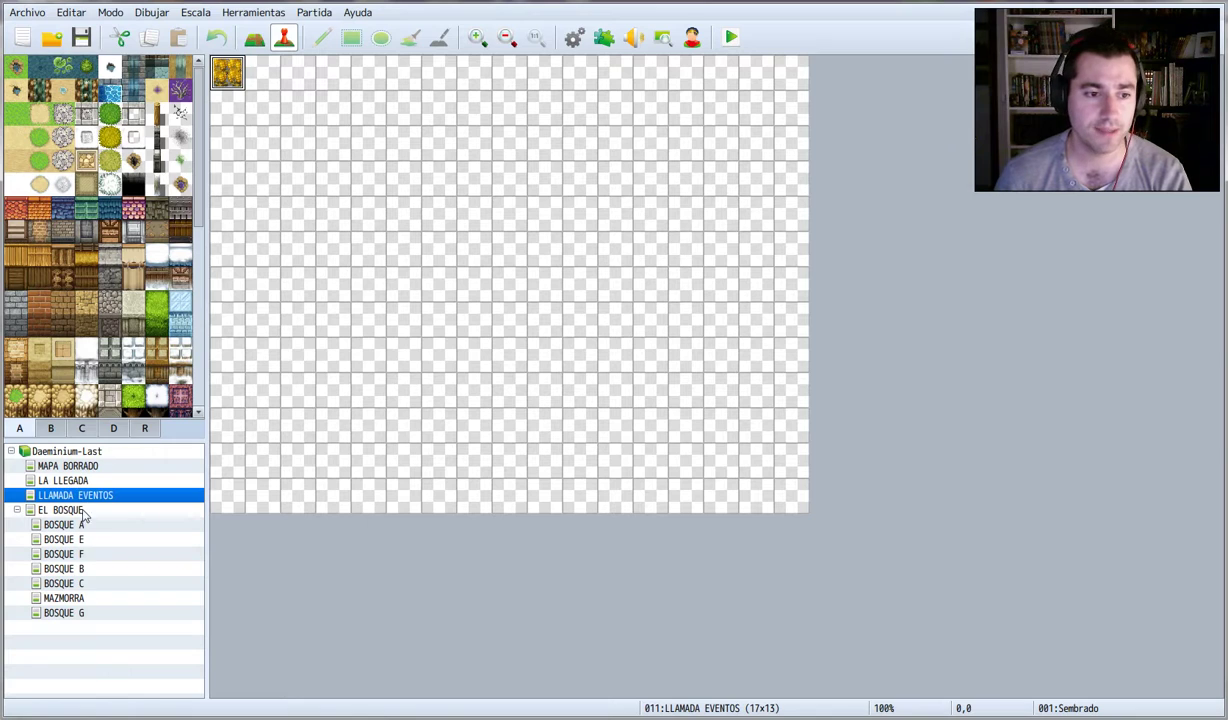
- Return to the BOSQUE F map and inspect the Hoz item's common event effect in the database
{"action": "left_click", "coordinate": [66, 553]}
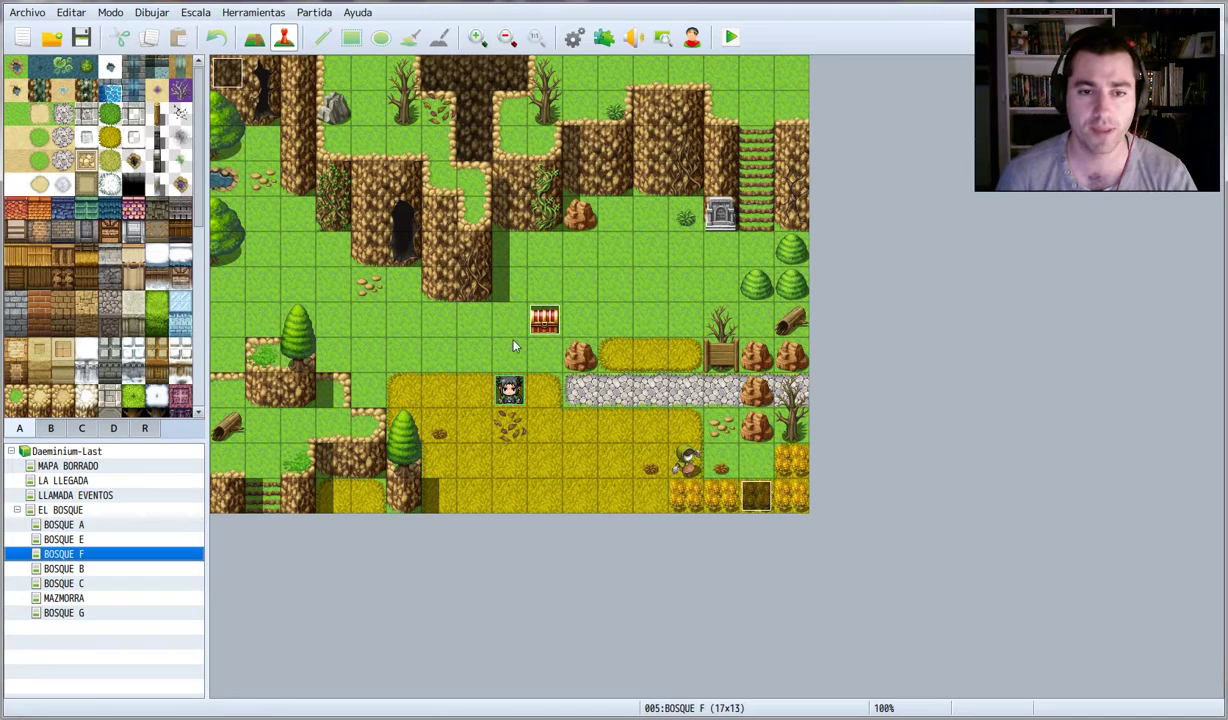
{"action": "left_click", "coordinate": [573, 37]}
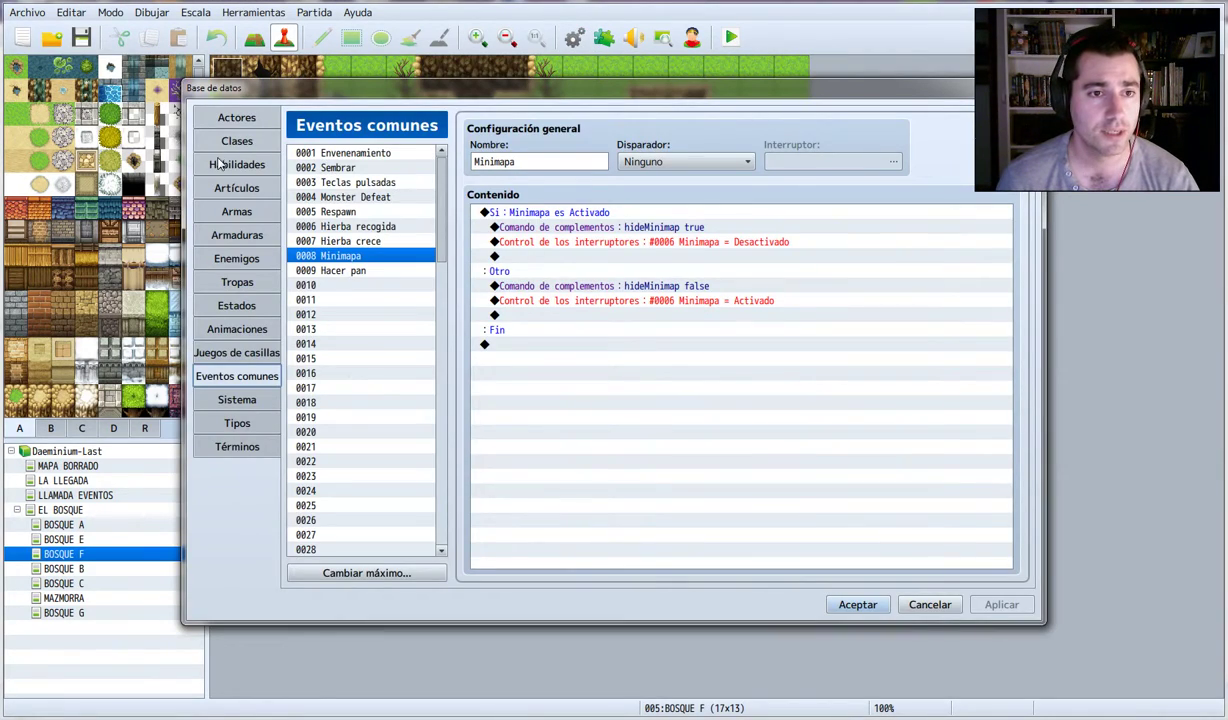
{"action": "left_click", "coordinate": [243, 170]}
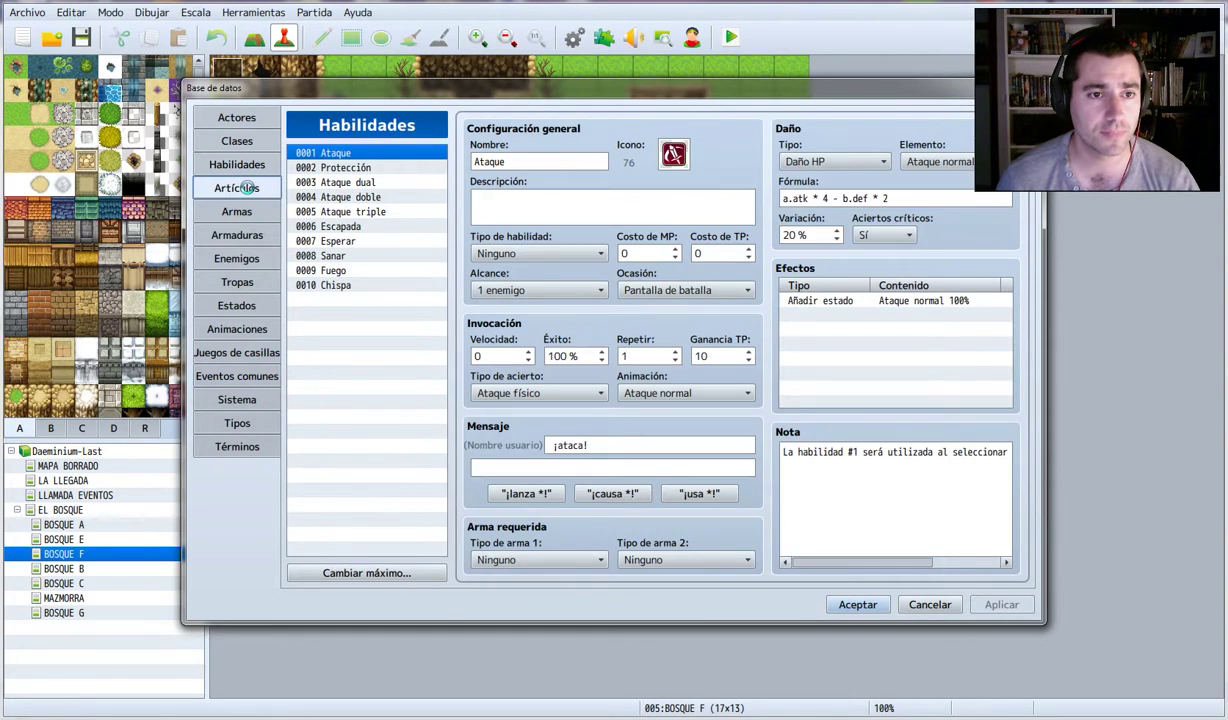
{"action": "left_click", "coordinate": [237, 187]}
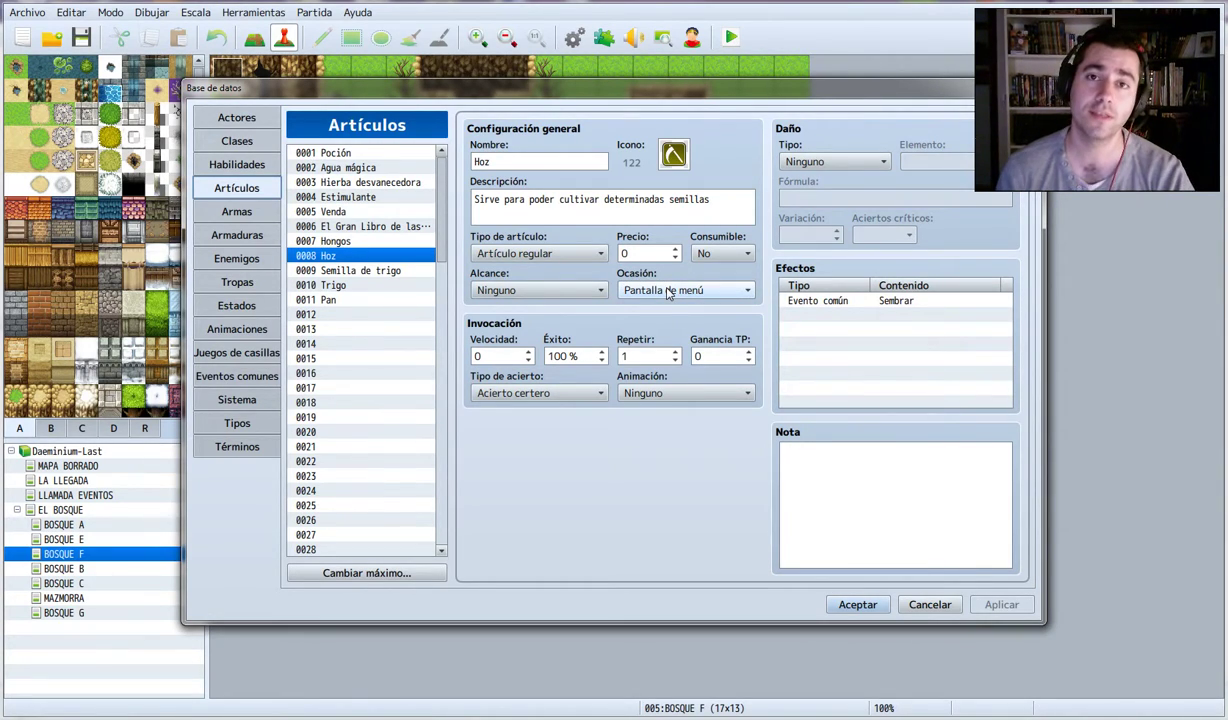
{"action": "mouse_move", "coordinate": [667, 291]}
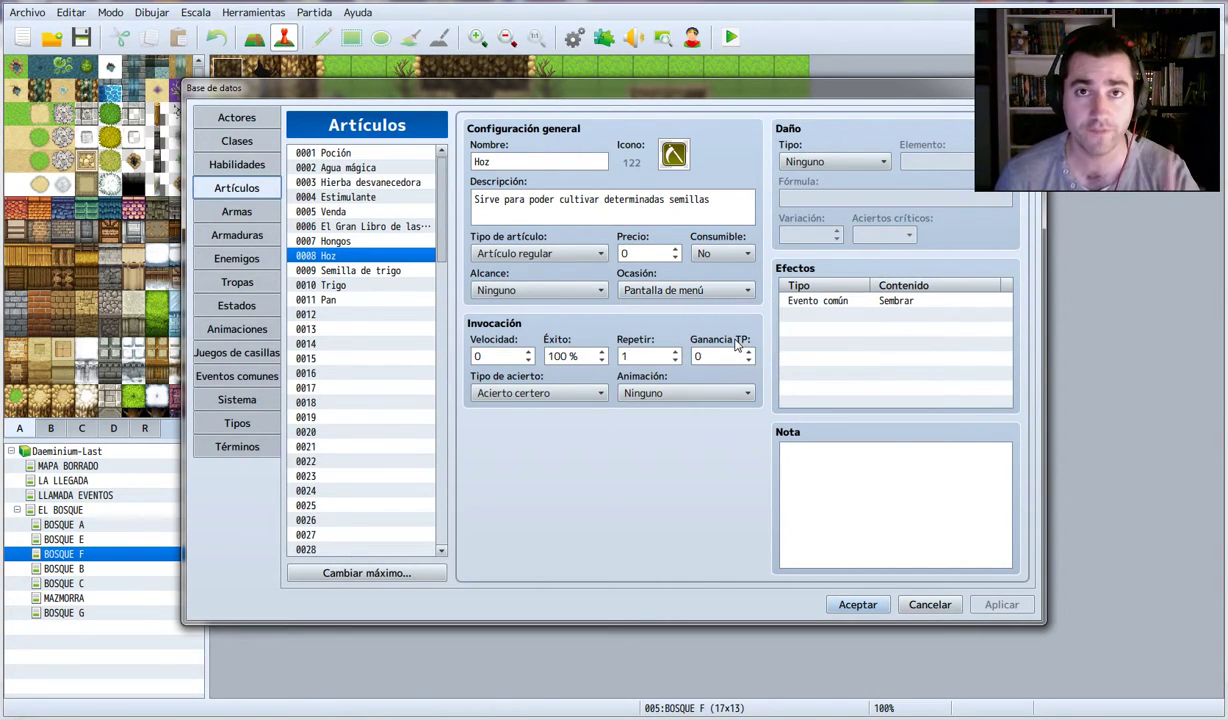
{"action": "left_click", "coordinate": [836, 300]}
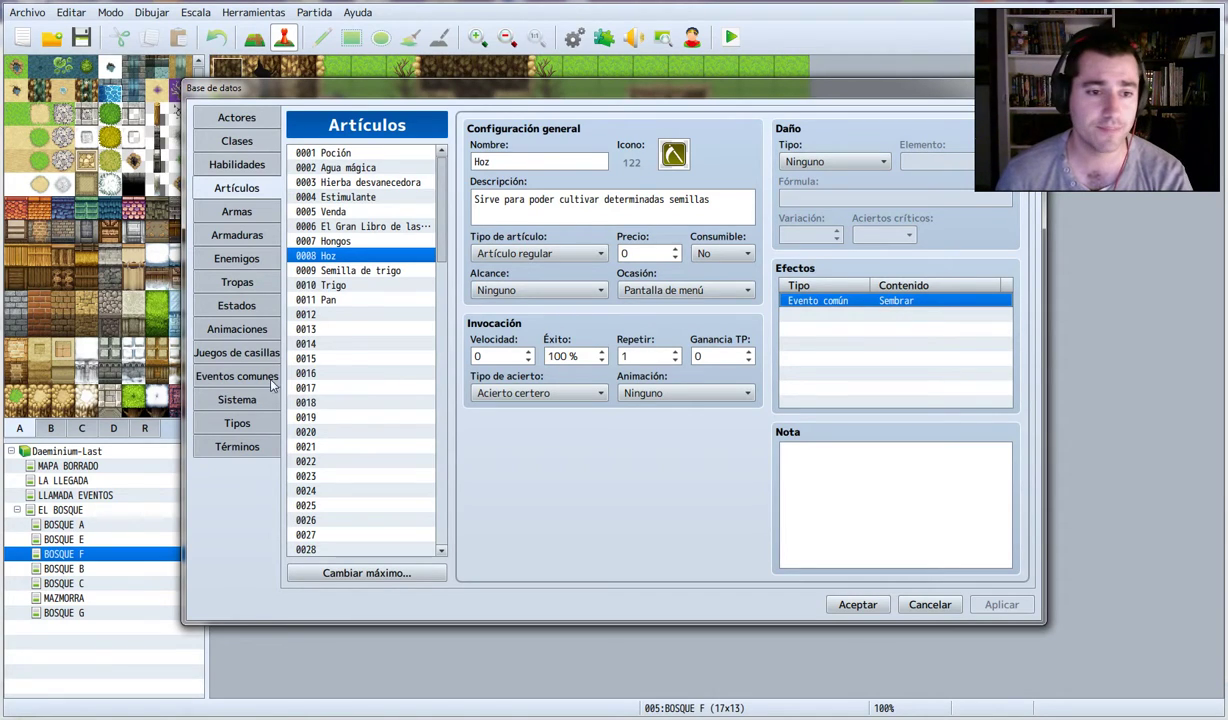
- Open the Sembrar common event in the database and review its command list
{"action": "left_click", "coordinate": [226, 377]}
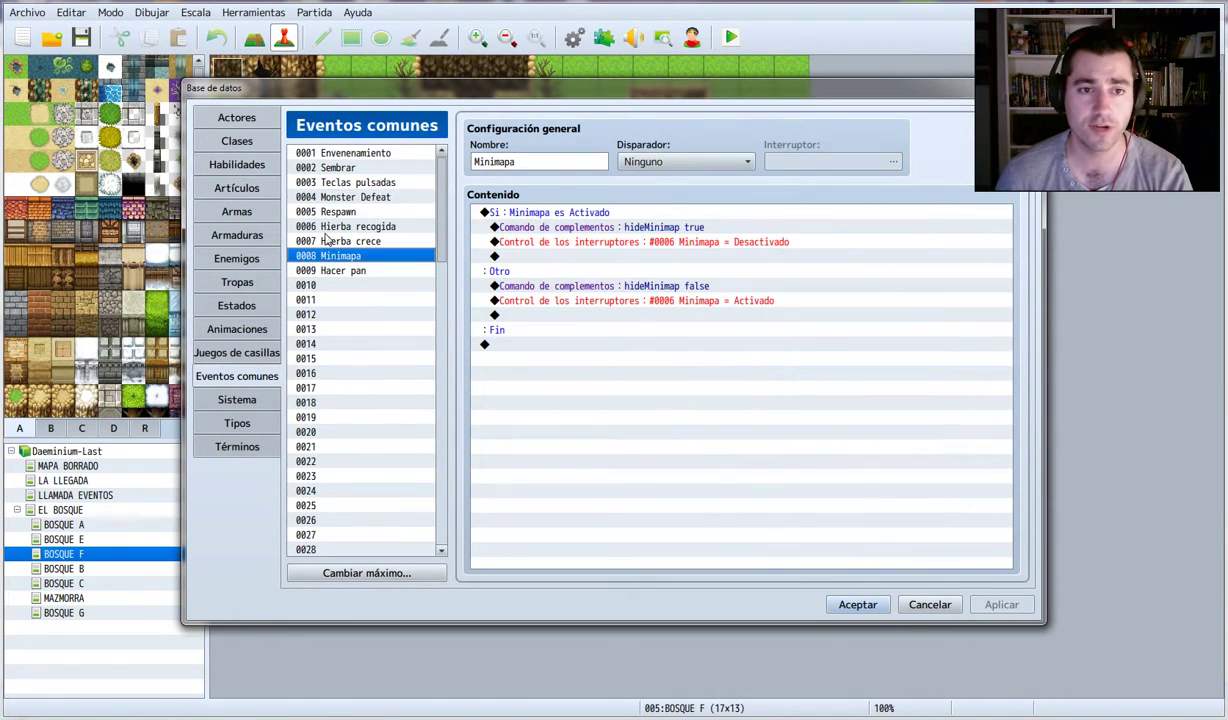
{"action": "left_click", "coordinate": [338, 168]}
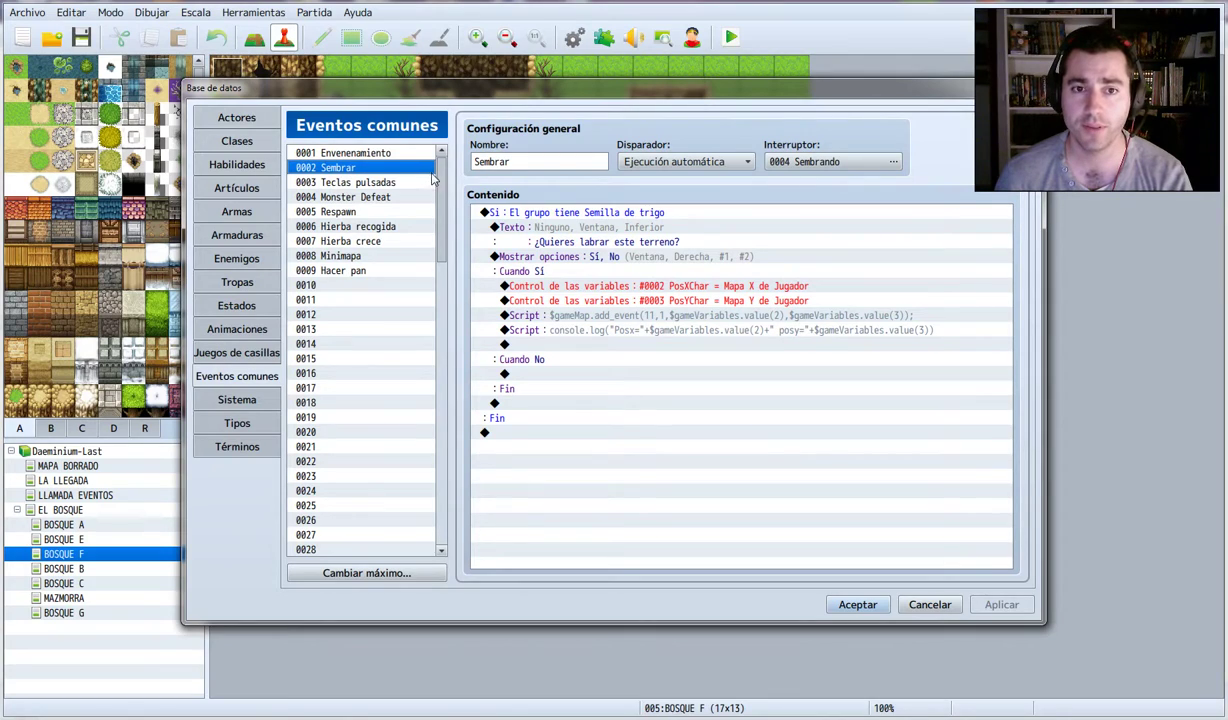
{"action": "left_click", "coordinate": [628, 503]}
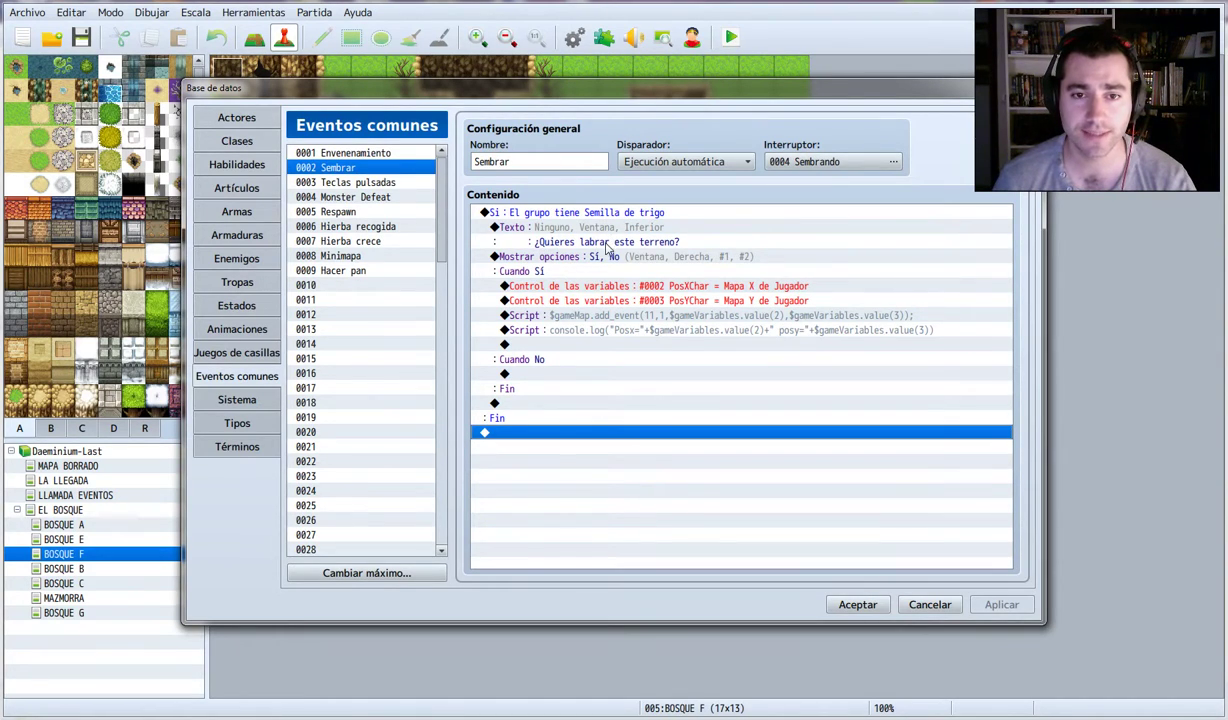
- Copy Sembrar's text message into the Cuando No branch and change the copy to "No tienes ninguna semilla que plantar"
{"action": "left_click", "coordinate": [549, 226]}
{"action": "key", "text": "ctrl+c"}
{"action": "left_click", "coordinate": [512, 374]}
{"action": "key", "text": "ctrl+v"}
{"action": "left_click", "coordinate": [531, 383]}
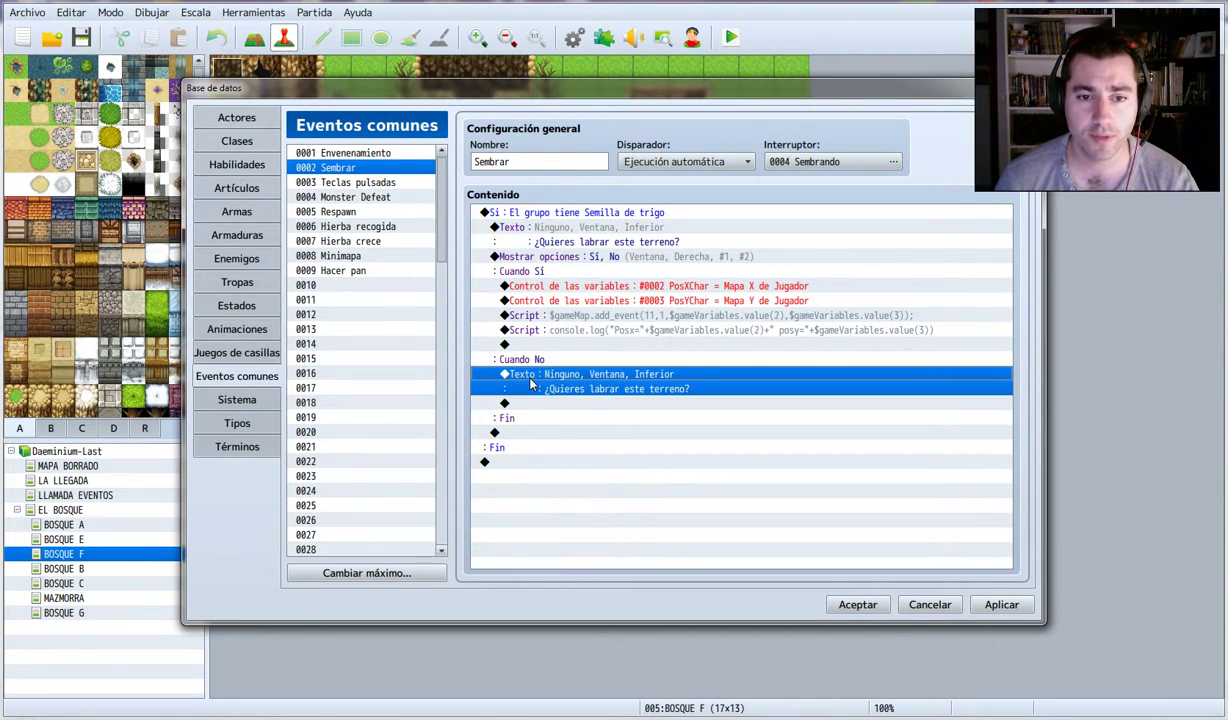
{"action": "right_click", "coordinate": [556, 372]}
{"action": "left_click", "coordinate": [590, 388]}
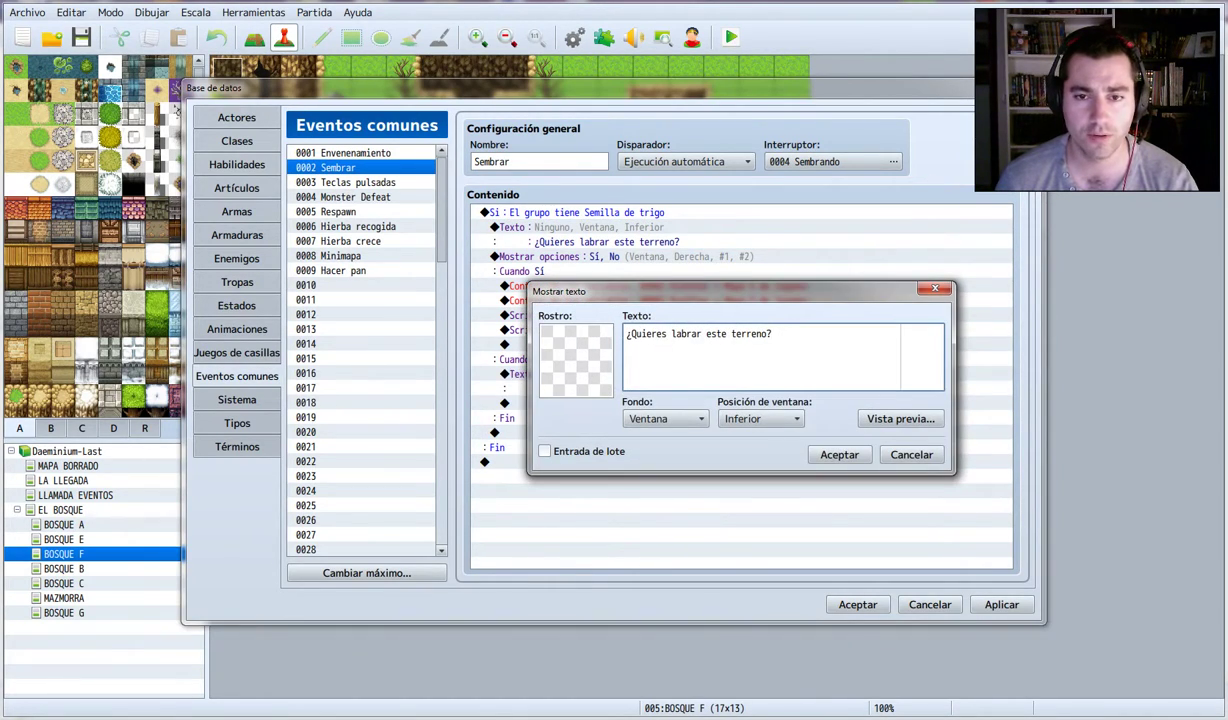
{"action": "key", "text": "ctrl+a"}
{"action": "type", "text": "No tienes ninguna semilla que plantar"}
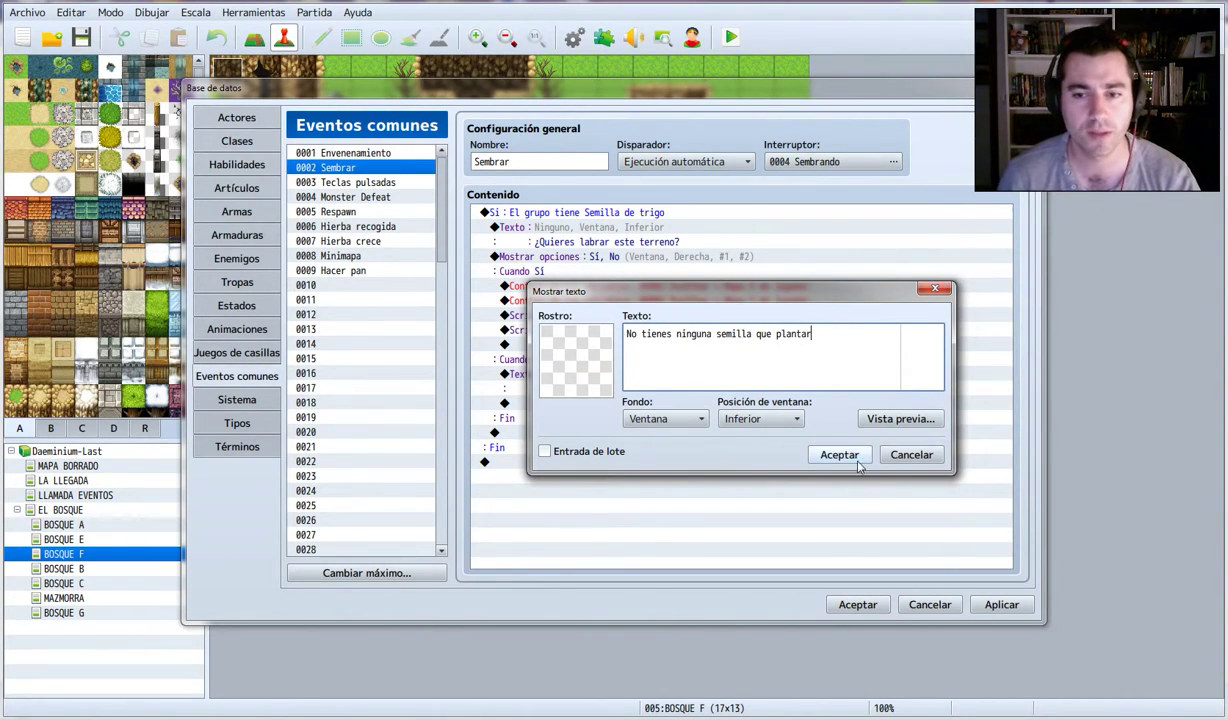
{"action": "left_click", "coordinate": [857, 463]}
{"action": "left_click", "coordinate": [620, 446]}
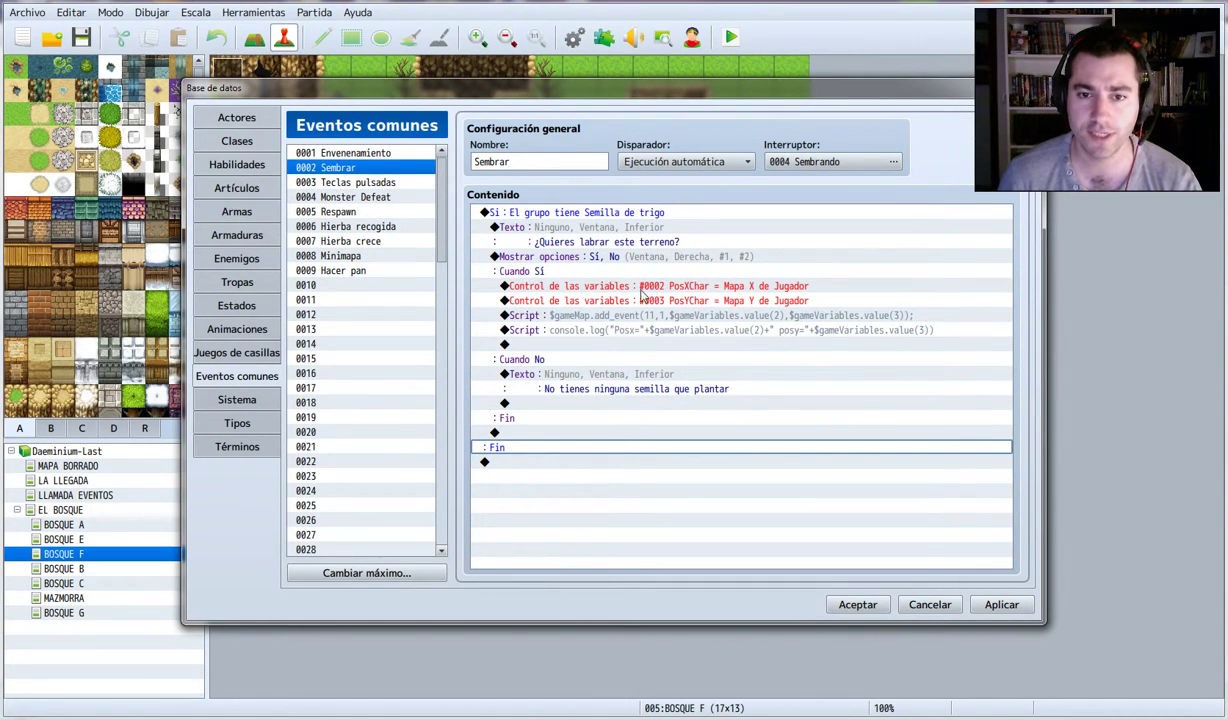
- Examine the PosXChar and PosYChar variable commands and the add_event script call in the Cuando Sí branch
{"action": "left_click", "coordinate": [617, 289]}
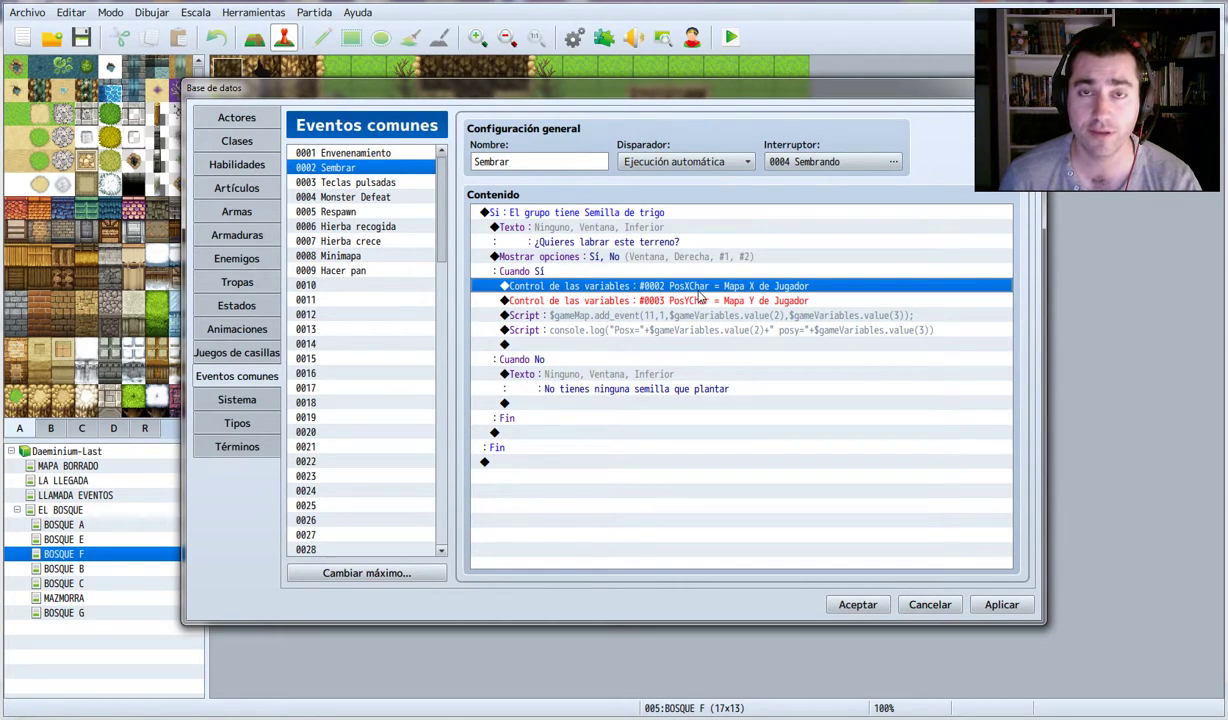
{"action": "left_click", "coordinate": [708, 301]}
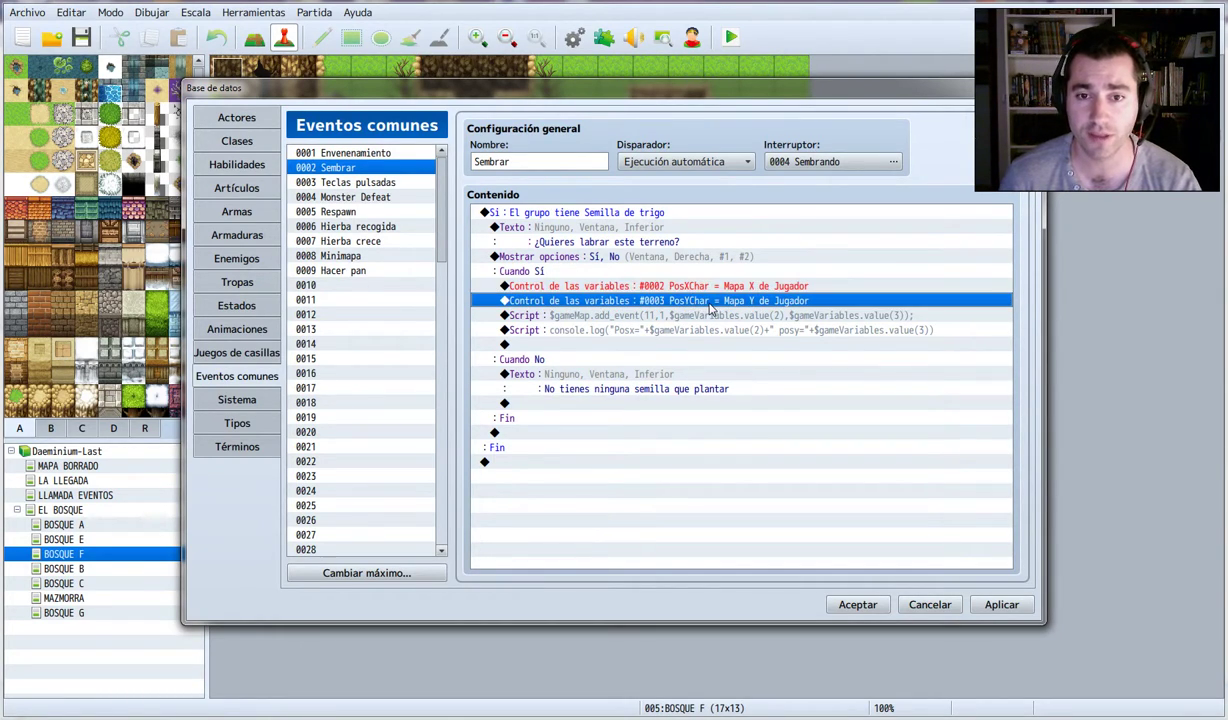
{"action": "left_click", "coordinate": [765, 286]}
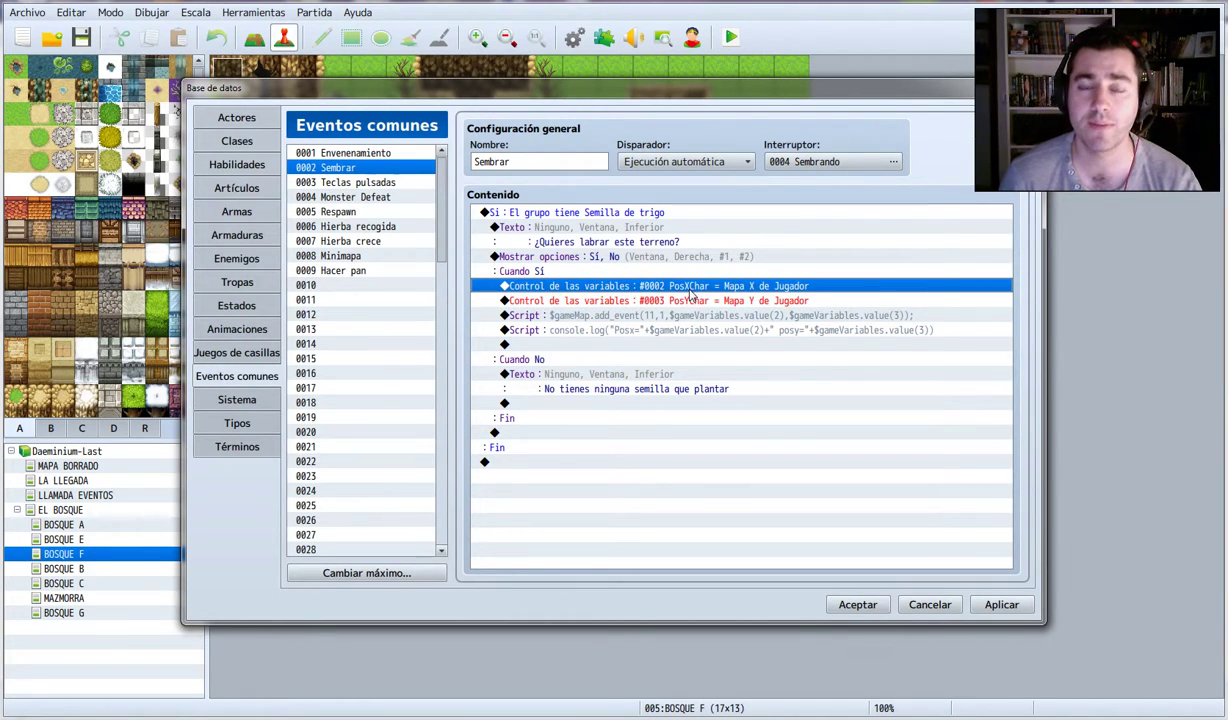
{"action": "left_click", "coordinate": [667, 300]}
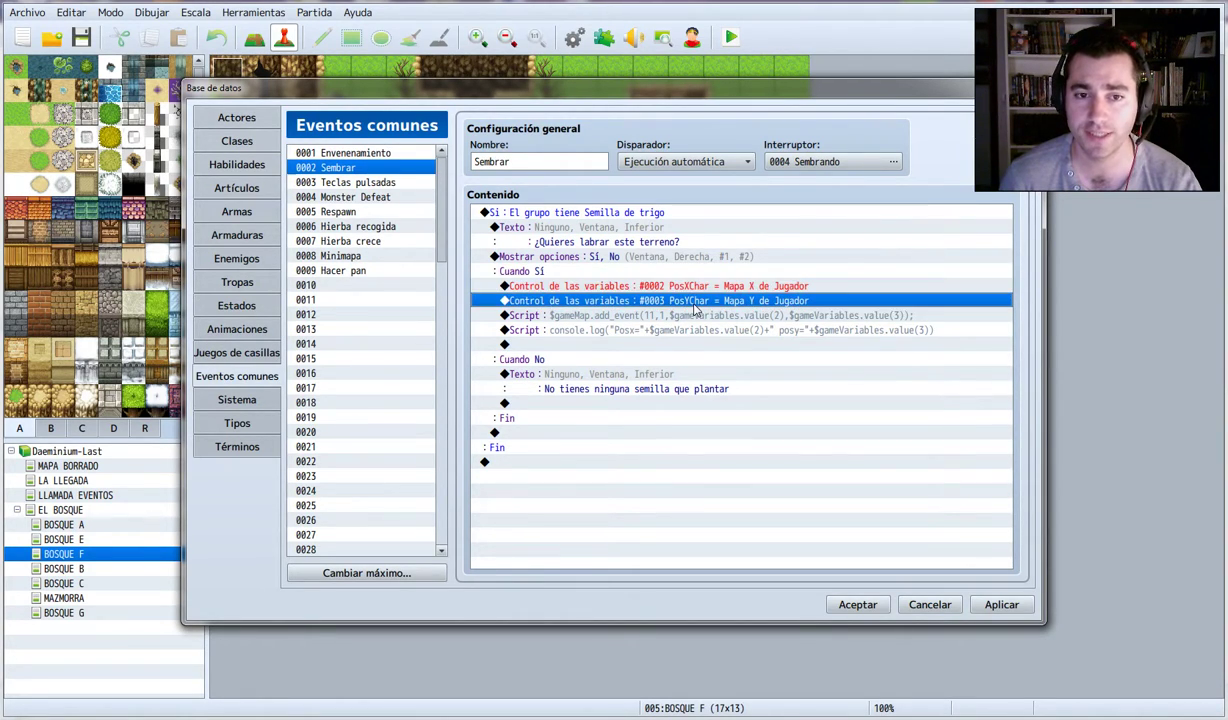
{"action": "left_click", "coordinate": [551, 316]}
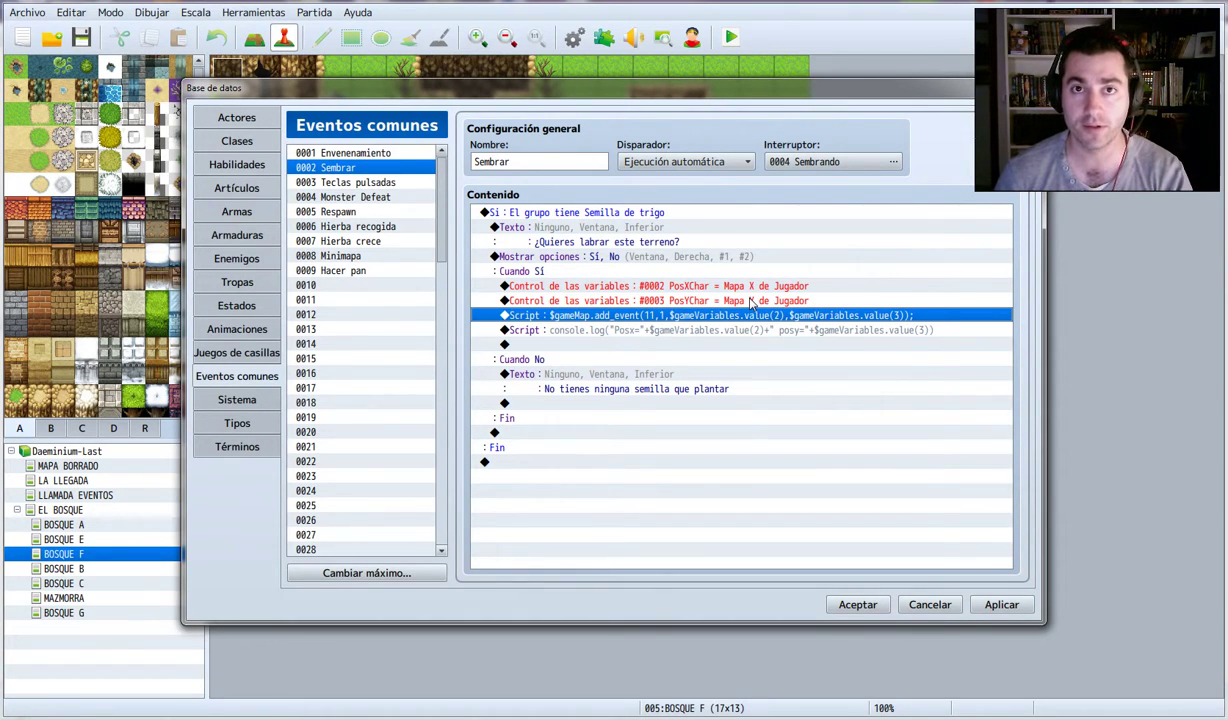
- Inspect the console.log script call in Sembrar's Cuando Sí branch and close the database without applying the changes
{"action": "left_click", "coordinate": [547, 332]}
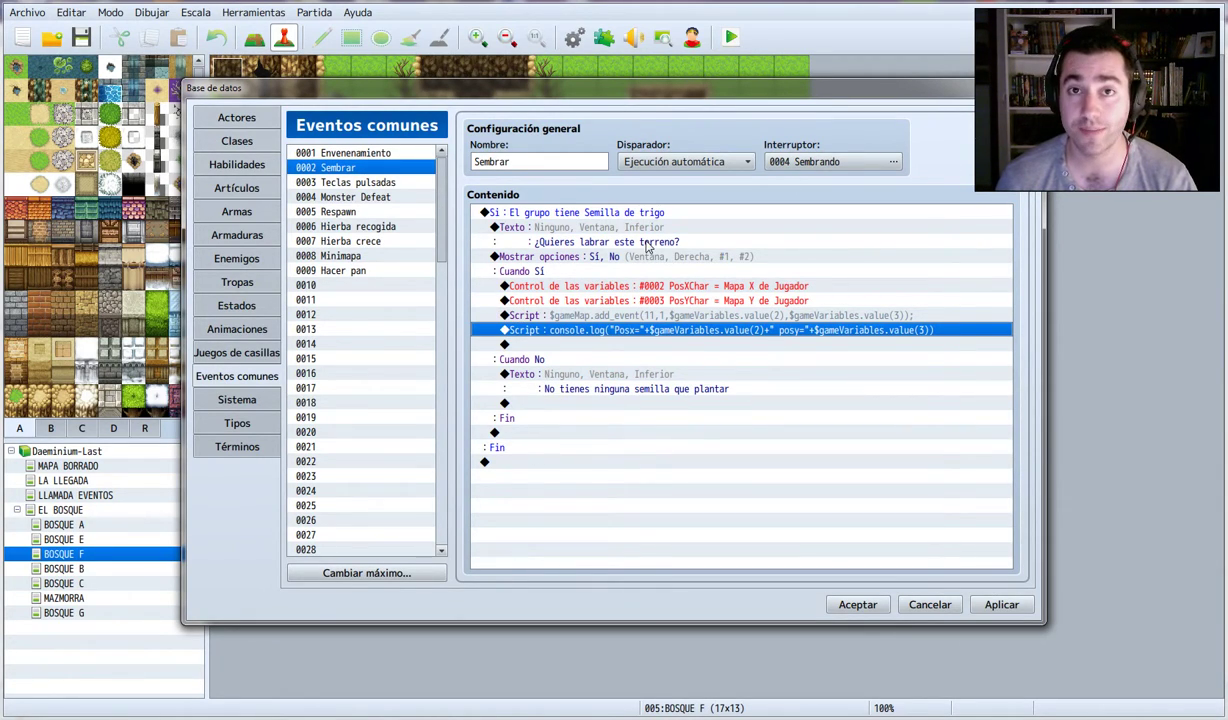
{"action": "key", "text": "Escape"}
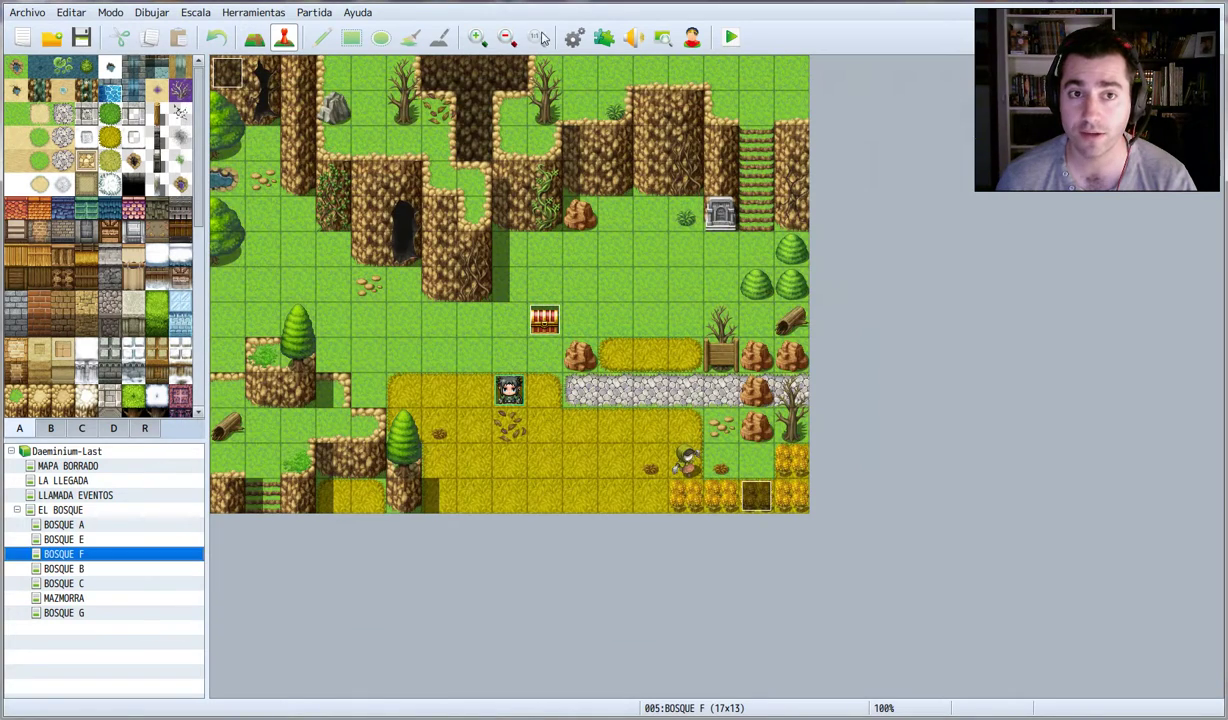
- Reopen the database's items, review Semilla de trigo, and append ". Necesita también agua mágica" to Trigo's description
{"action": "key", "text": "F9"}
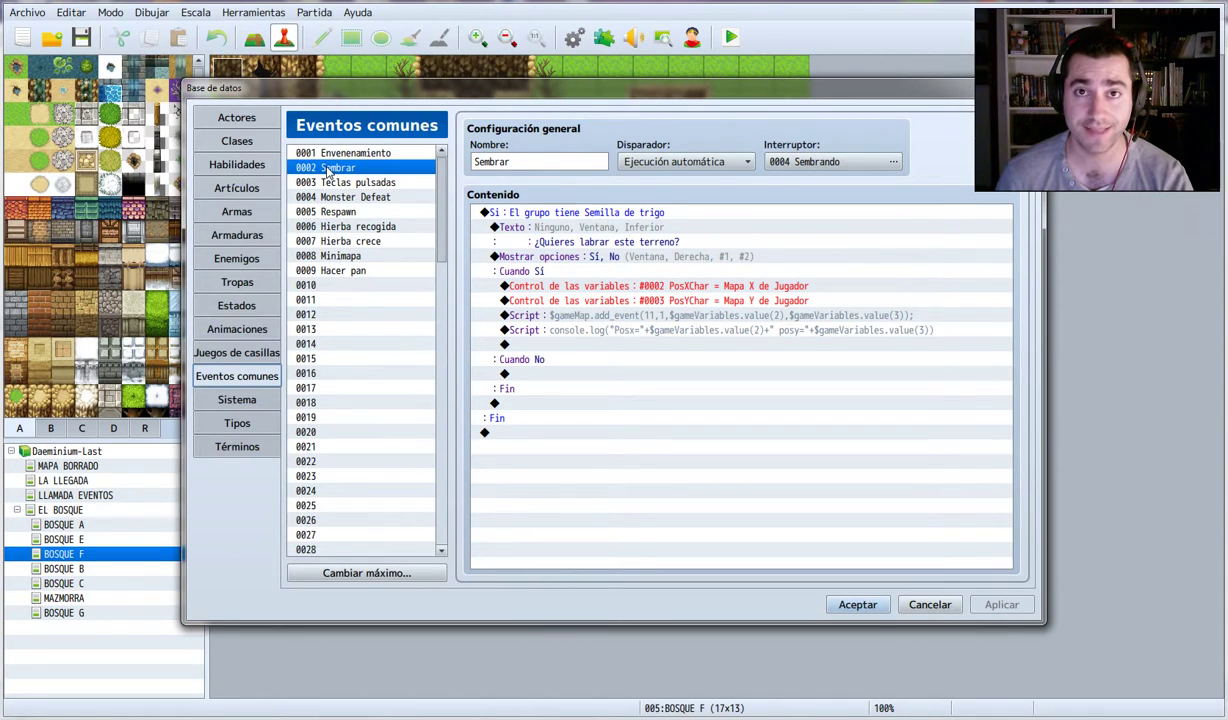
{"action": "left_click", "coordinate": [236, 188]}
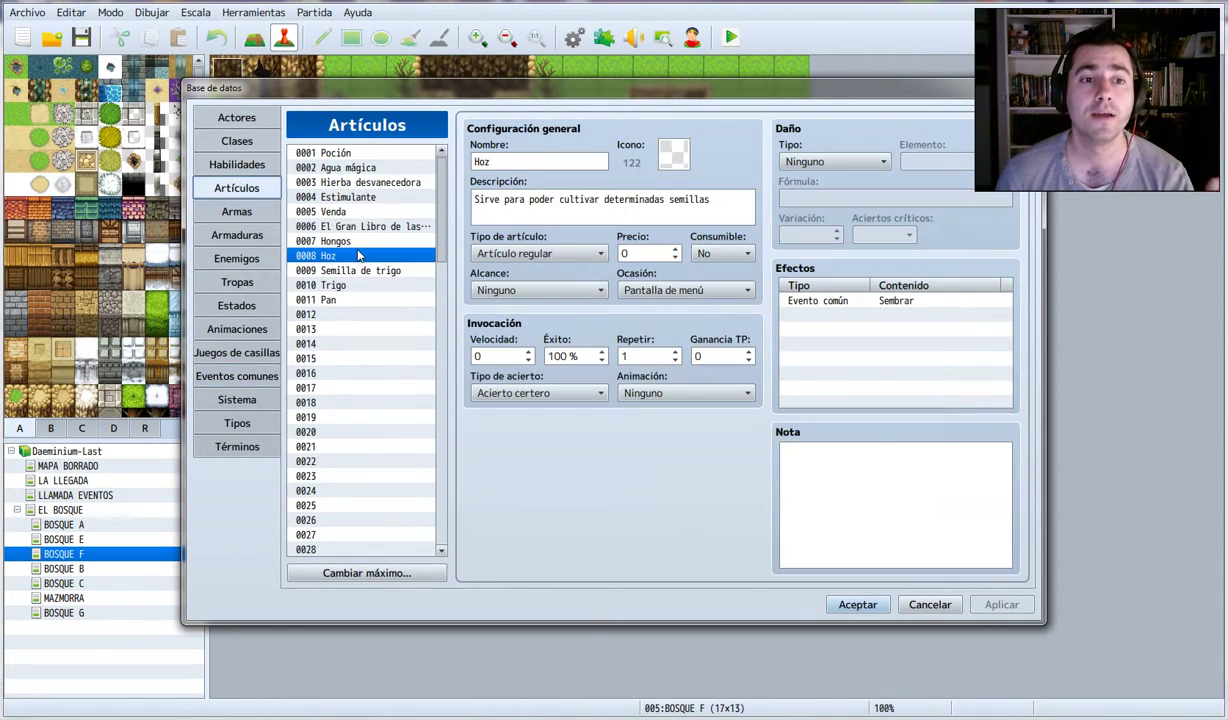
{"action": "left_click", "coordinate": [333, 268]}
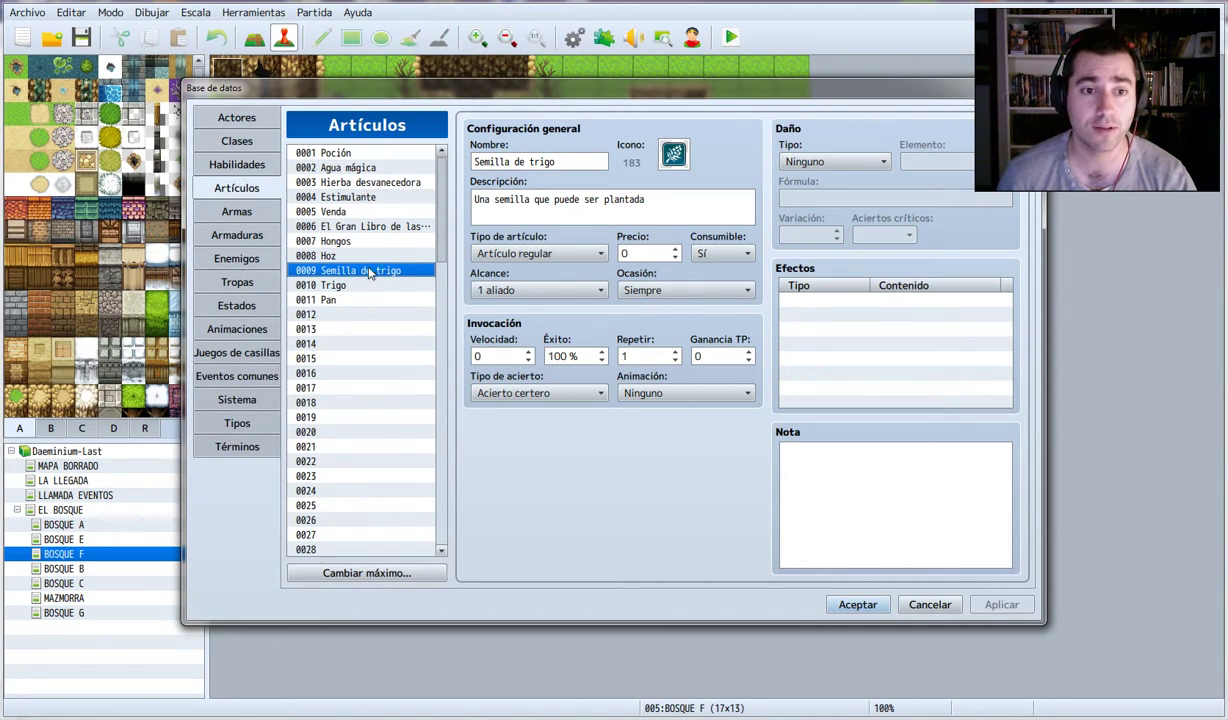
{"action": "left_click", "coordinate": [339, 286]}
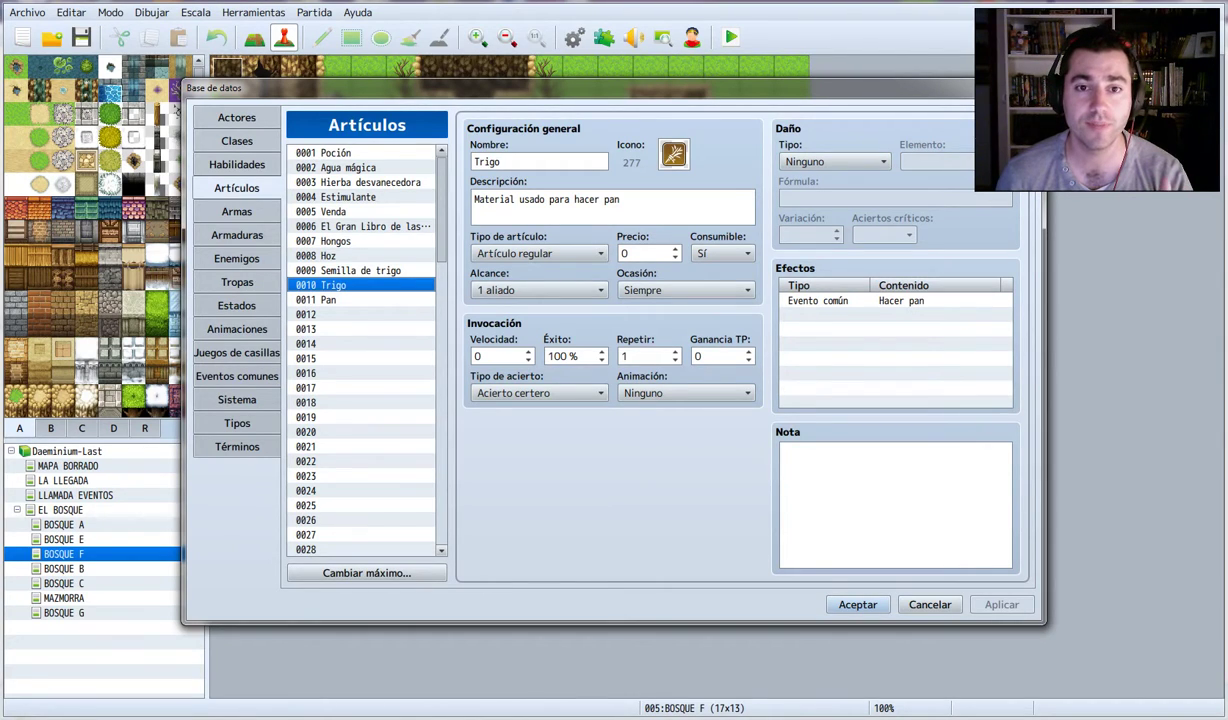
{"action": "key", "text": "Tab"}
{"action": "key", "text": "End"}
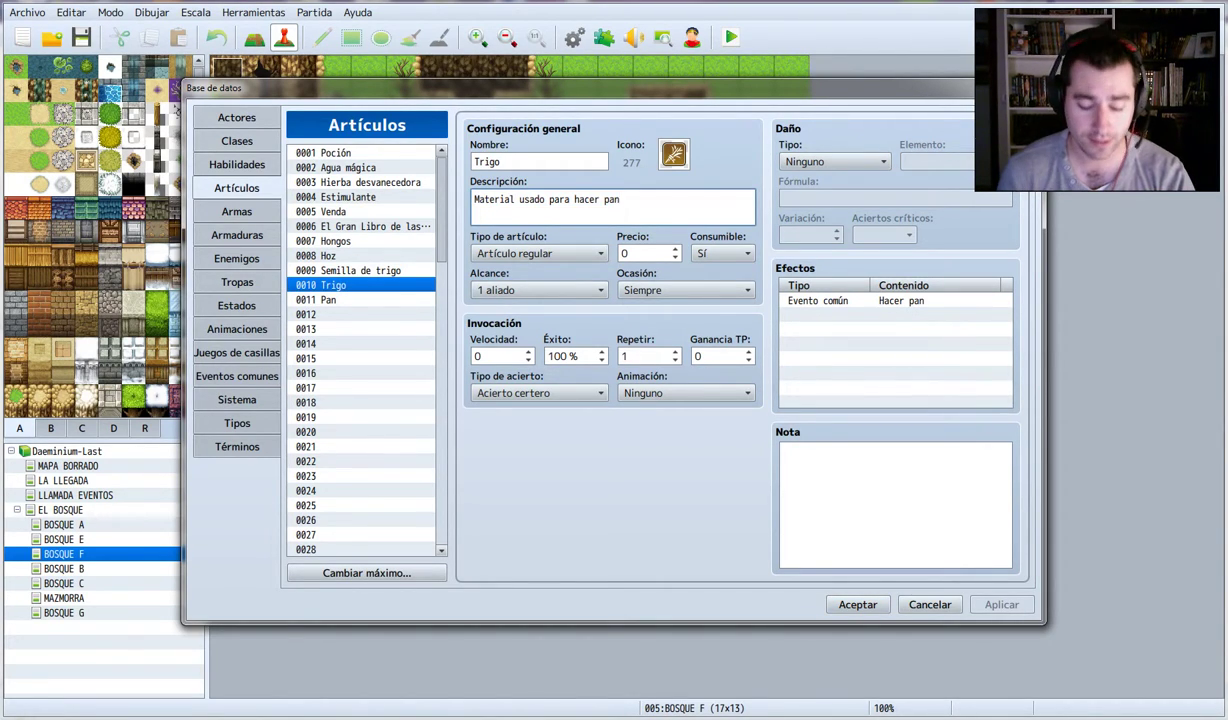
{"action": "type", "text": ". Necesita también agua mágica"}
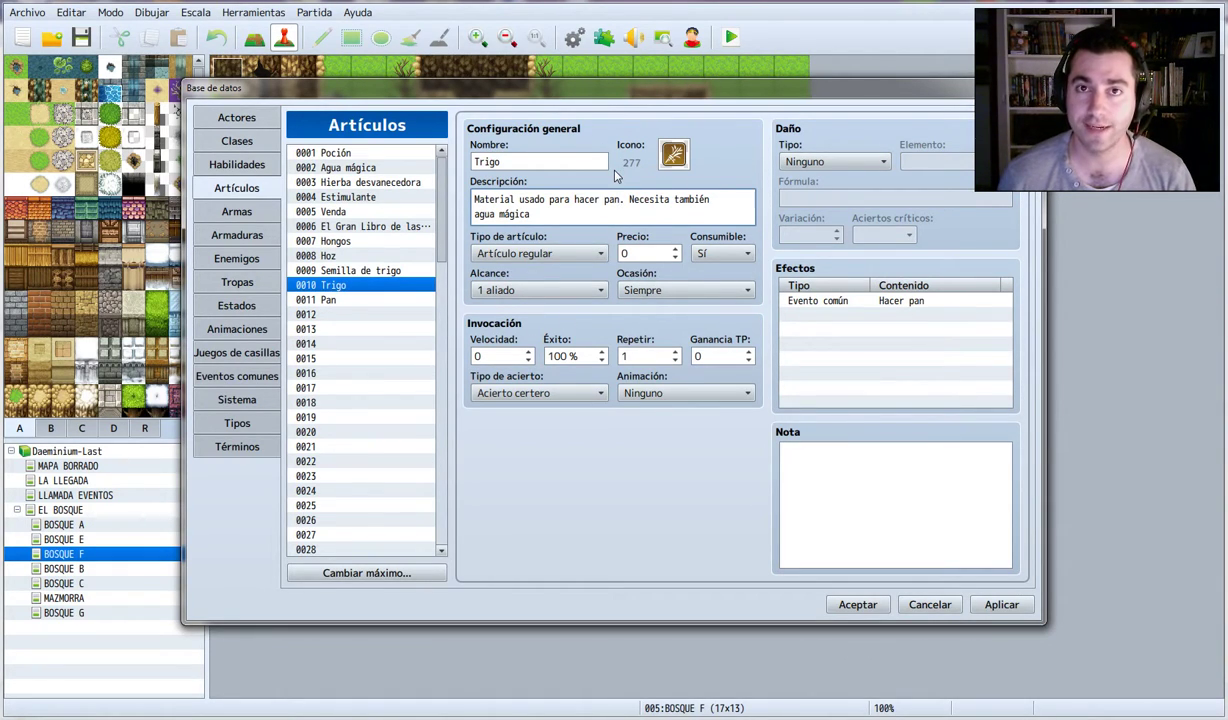
- Check Trigo's common event effect and open the Hacer pan common event to review its commands
{"action": "left_click", "coordinate": [826, 300]}
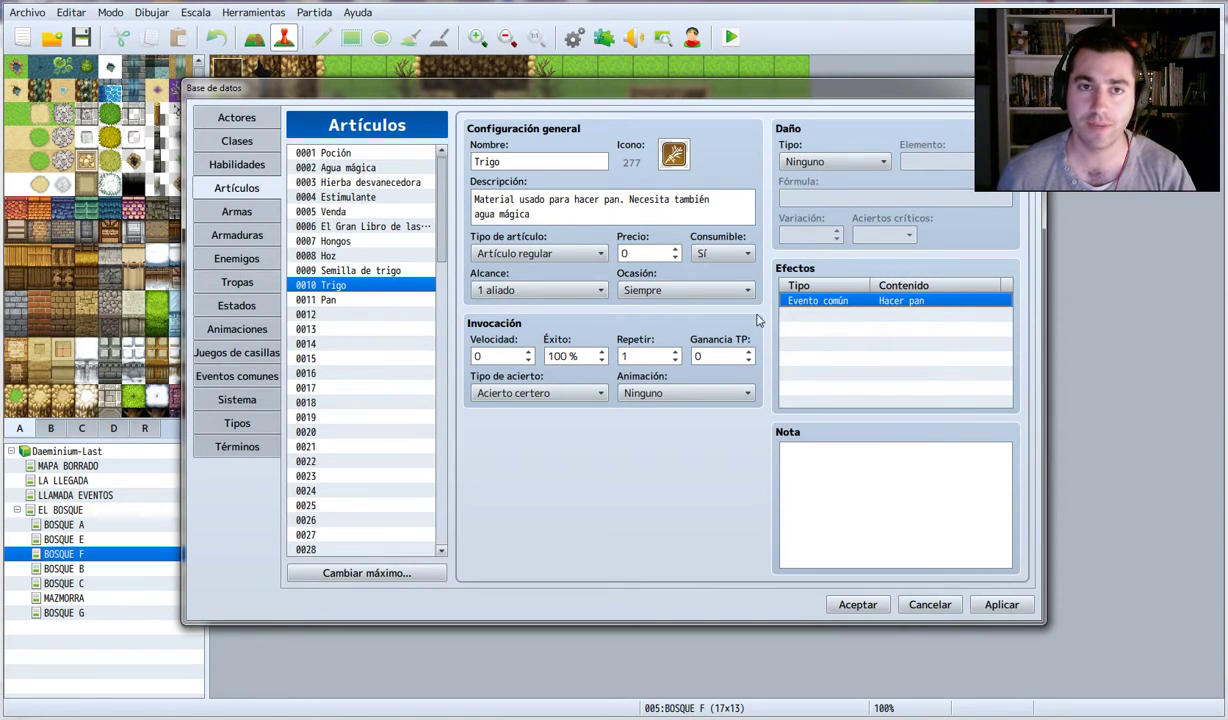
{"action": "left_click", "coordinate": [237, 374]}
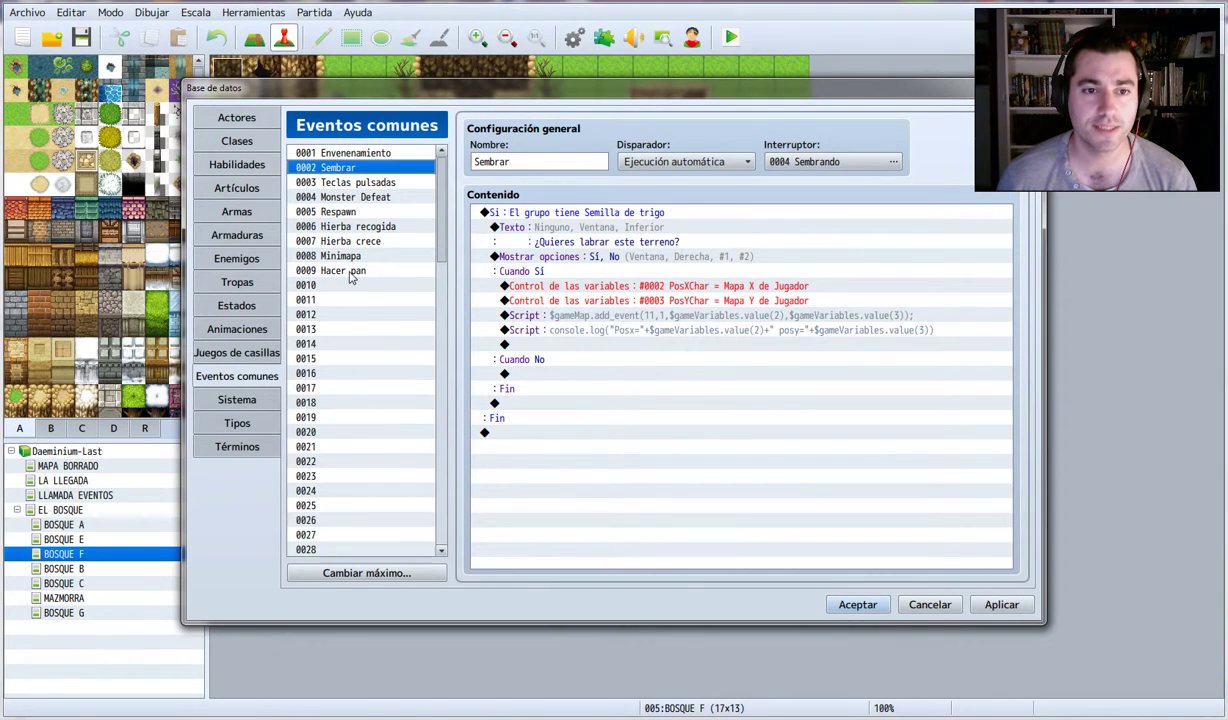
{"action": "left_click", "coordinate": [340, 268]}
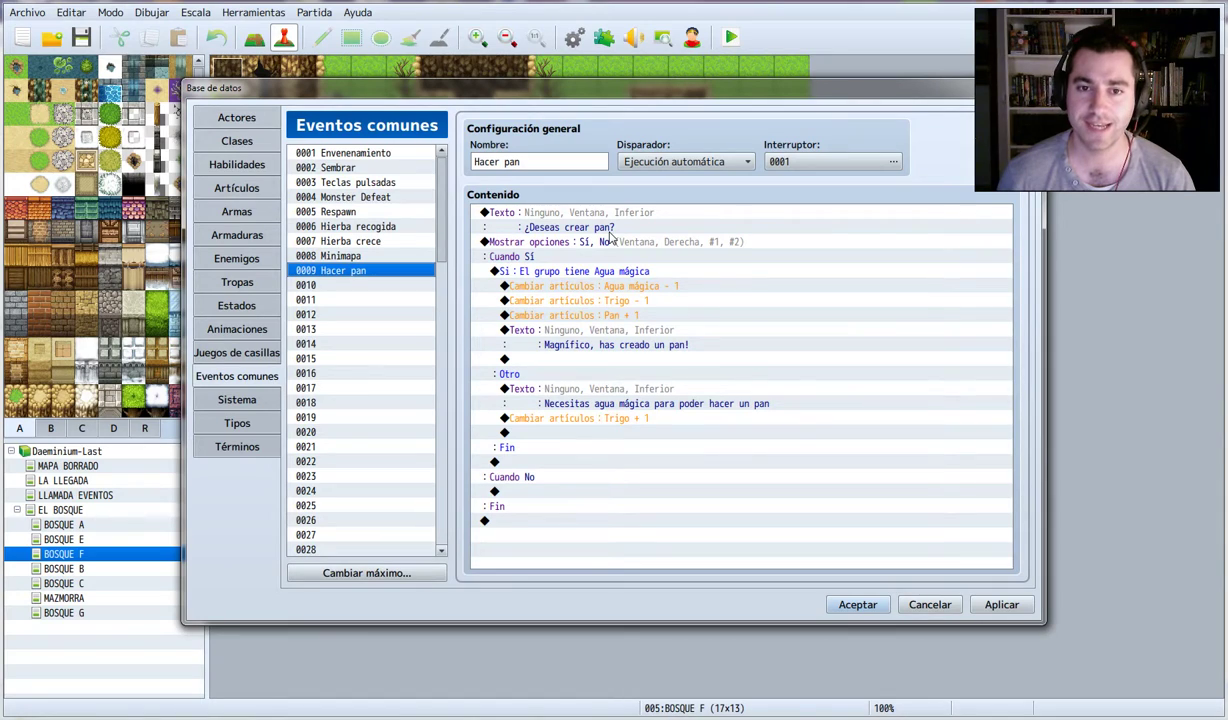
- Change Hacer pan's opening question to "¿Deseas amasar un pan?"
{"action": "right_click", "coordinate": [553, 212]}
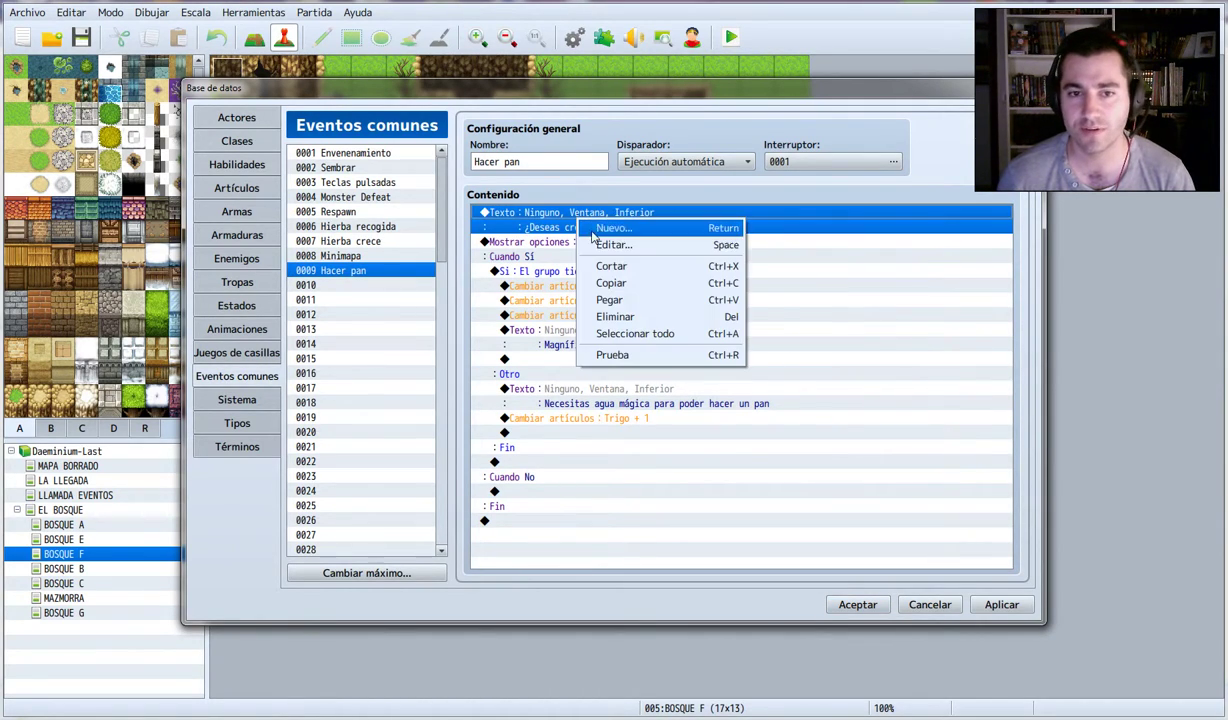
{"action": "left_click", "coordinate": [604, 248]}
{"action": "double_click", "coordinate": [670, 333]}
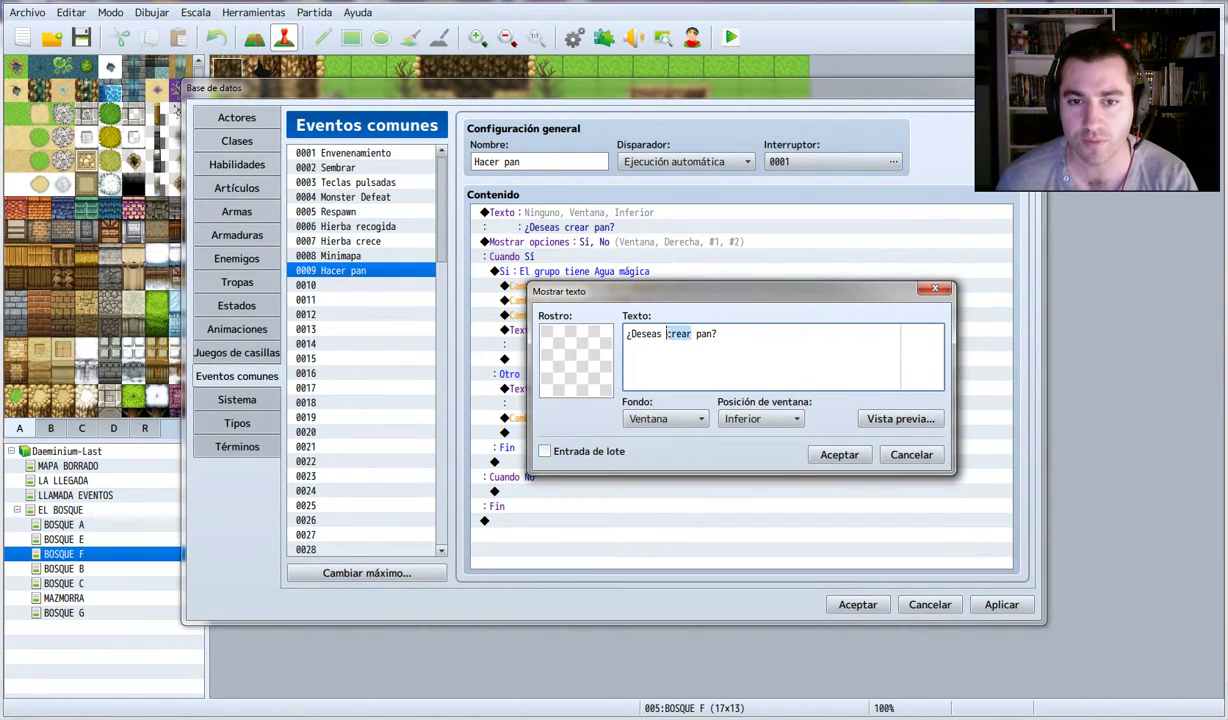
{"action": "type", "text": "amasar un"}
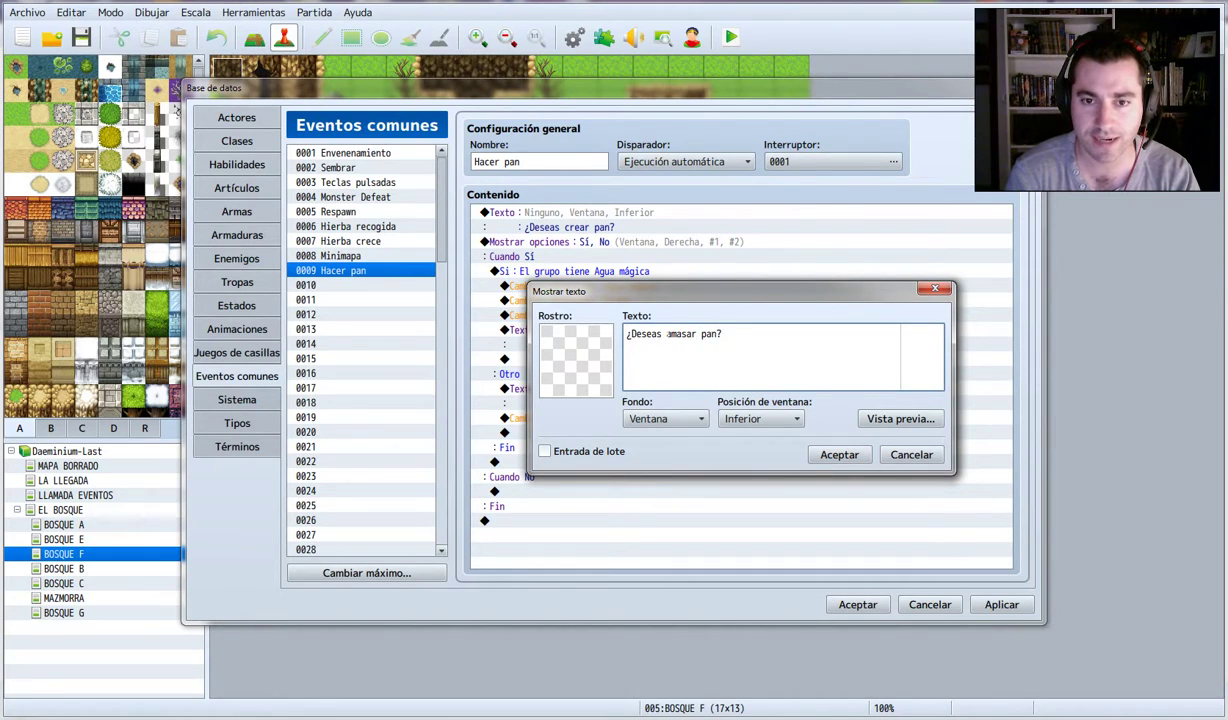
{"action": "left_click", "coordinate": [812, 461]}
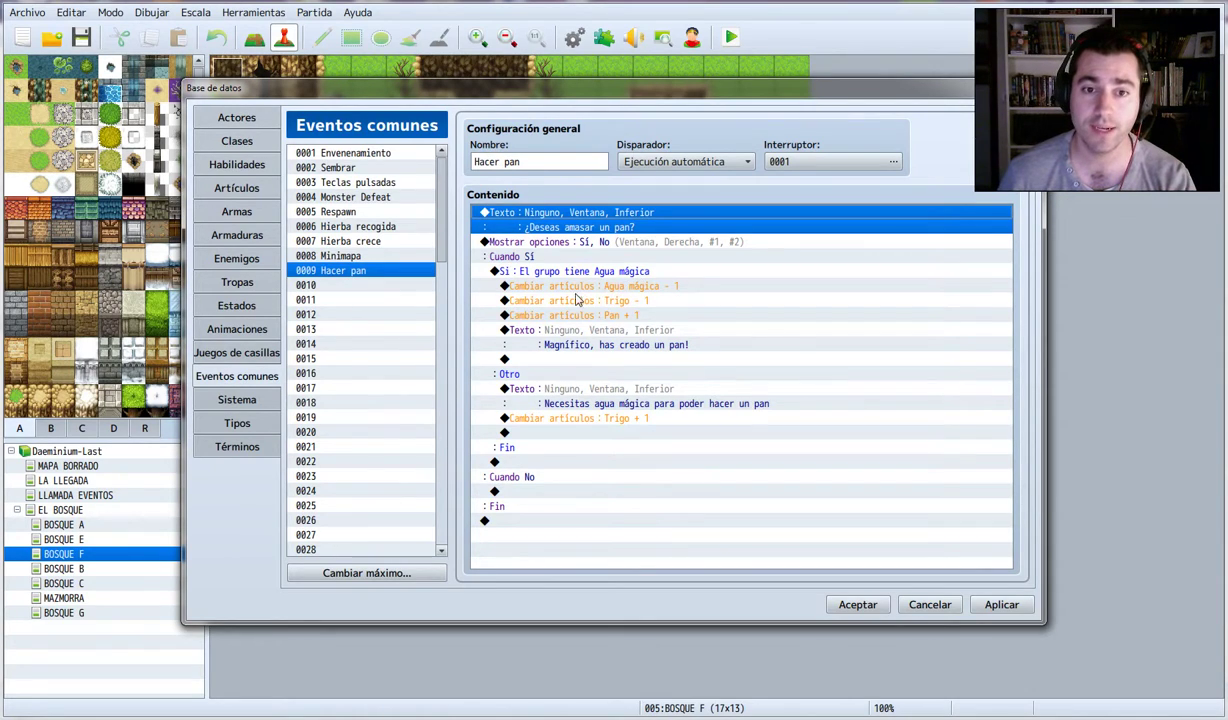
- Examine the Trigo and Pan item changes and the success message in Hacer pan's Agua mágica condition
{"action": "left_click", "coordinate": [628, 300]}
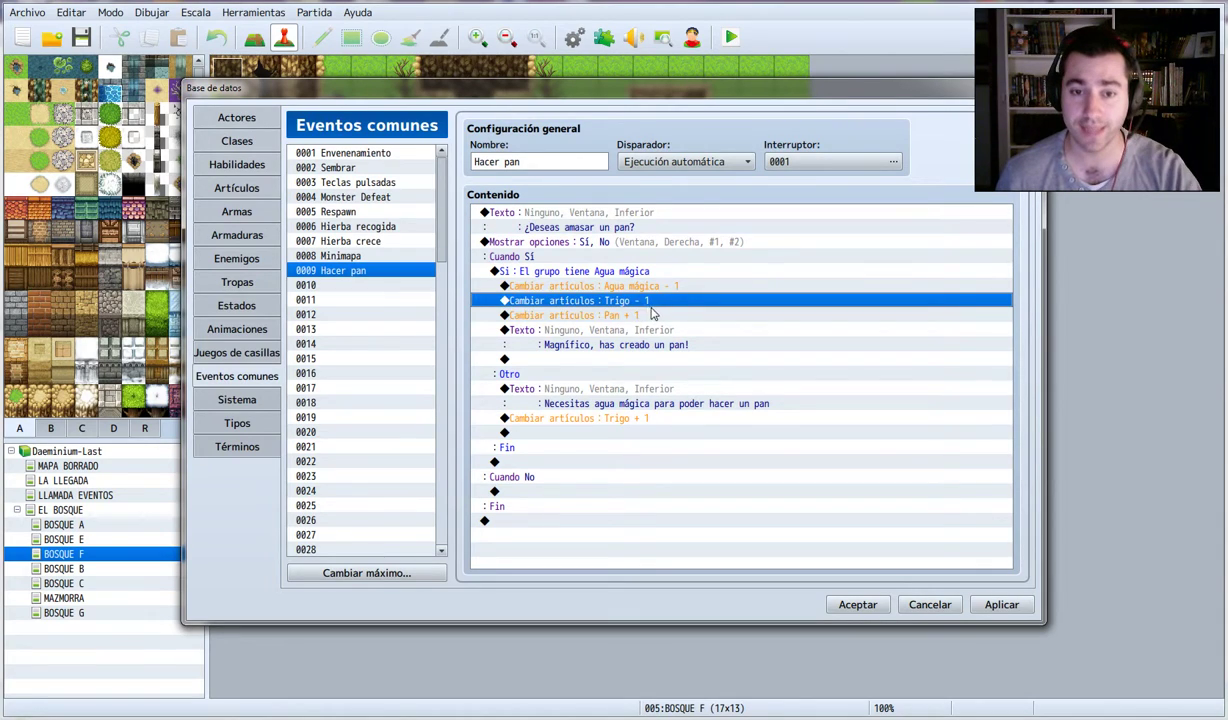
{"action": "left_click", "coordinate": [624, 313]}
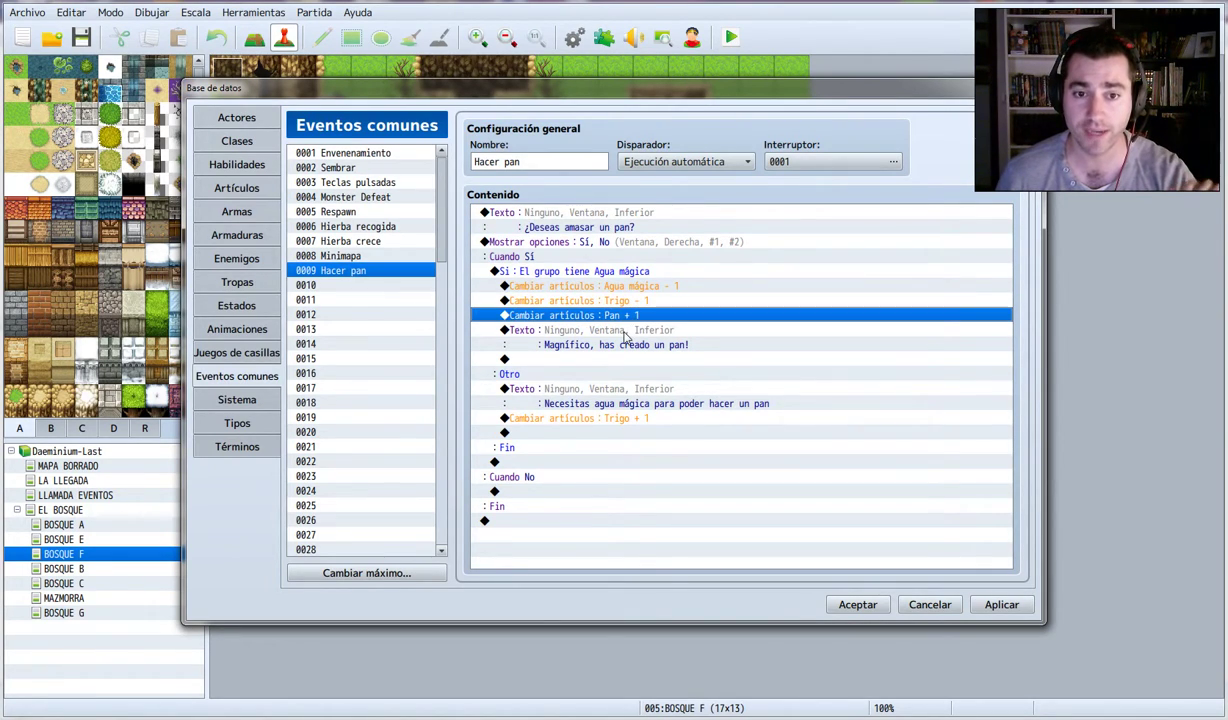
{"action": "left_click", "coordinate": [606, 337]}
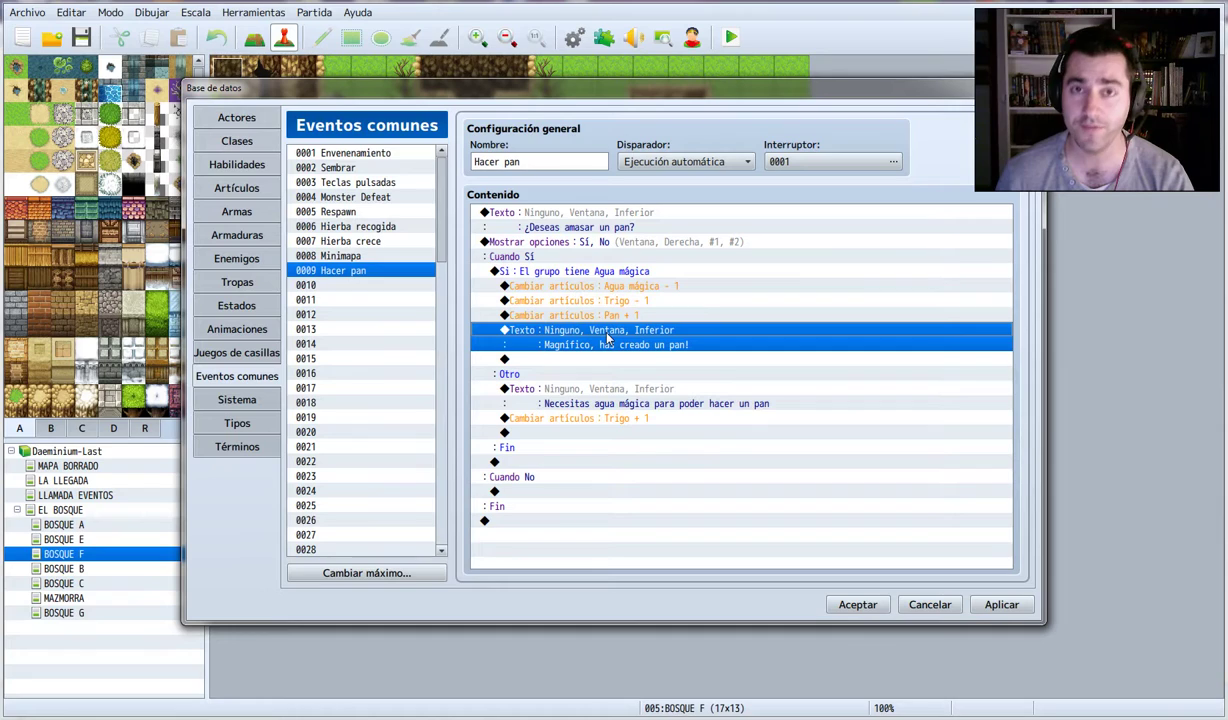
- Change Hacer pan's success message to "Magnífico, ¡te ha quedado un pan estupendo!"
{"action": "right_click", "coordinate": [592, 327]}
{"action": "left_click", "coordinate": [620, 351]}
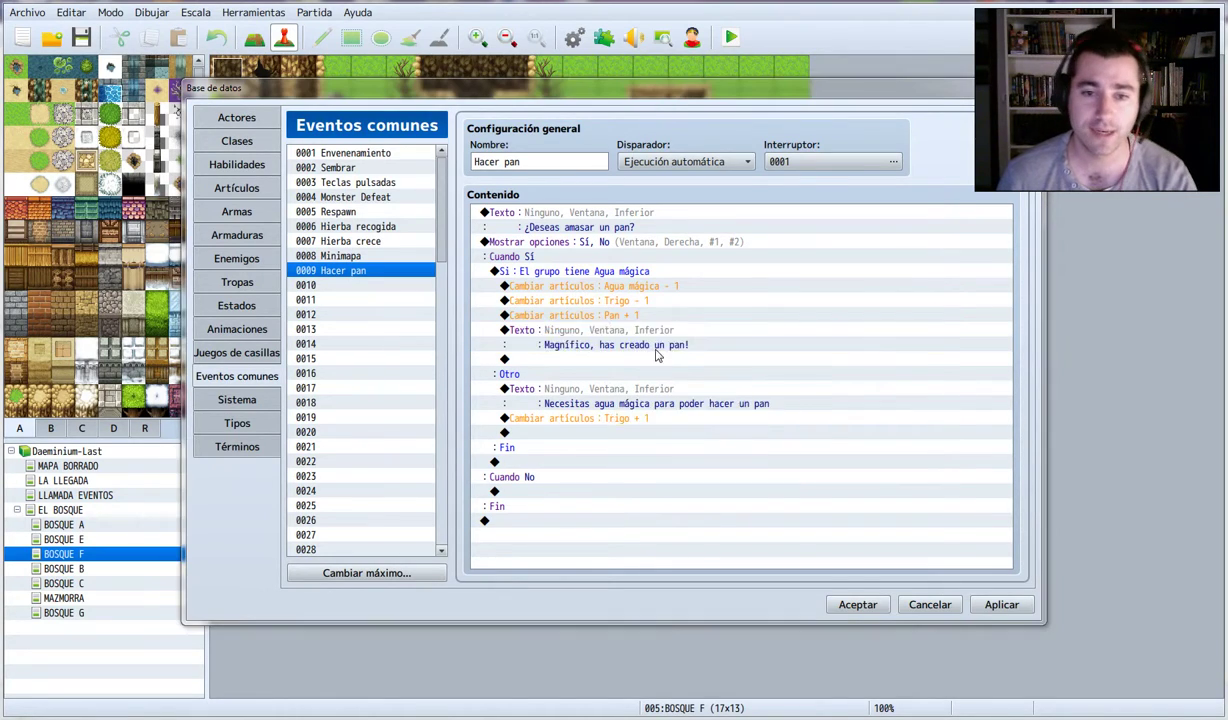
{"action": "left_click_drag", "start_coordinate": [681, 334], "coordinate": [747, 334]}
{"action": "type", "text": "te "}
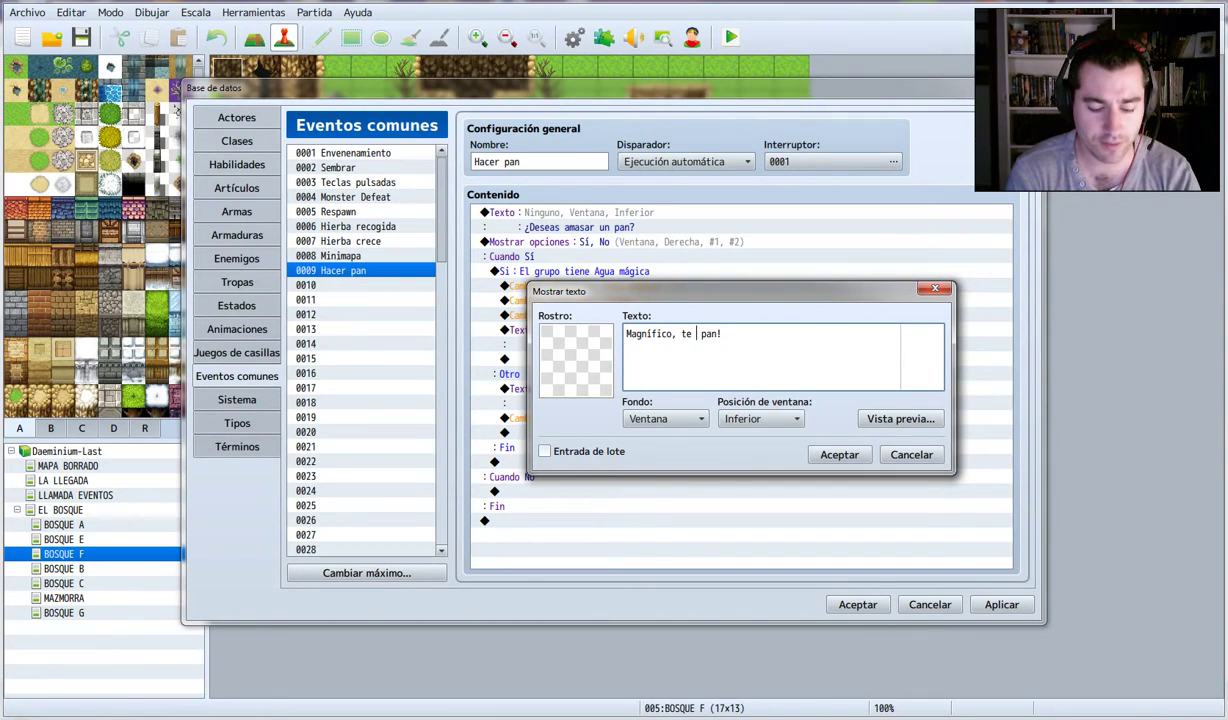
{"action": "type", "text": "ha quedado un"}
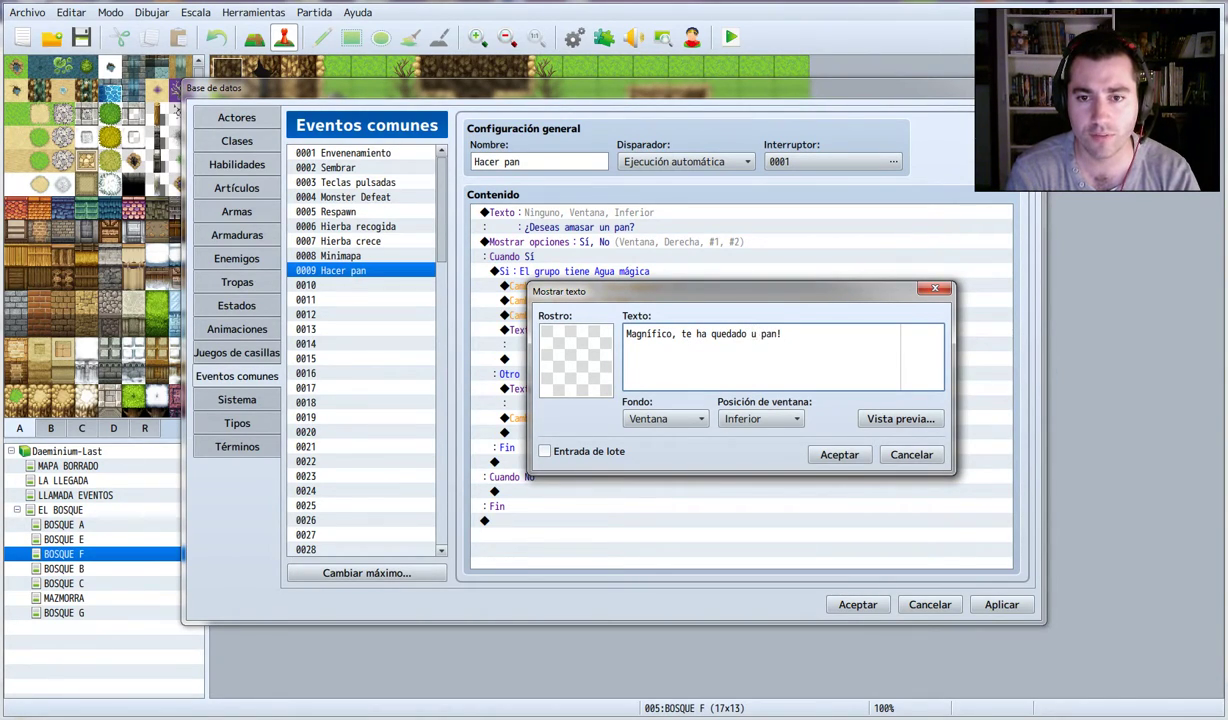
{"action": "type", "text": " pan estudpendo"}
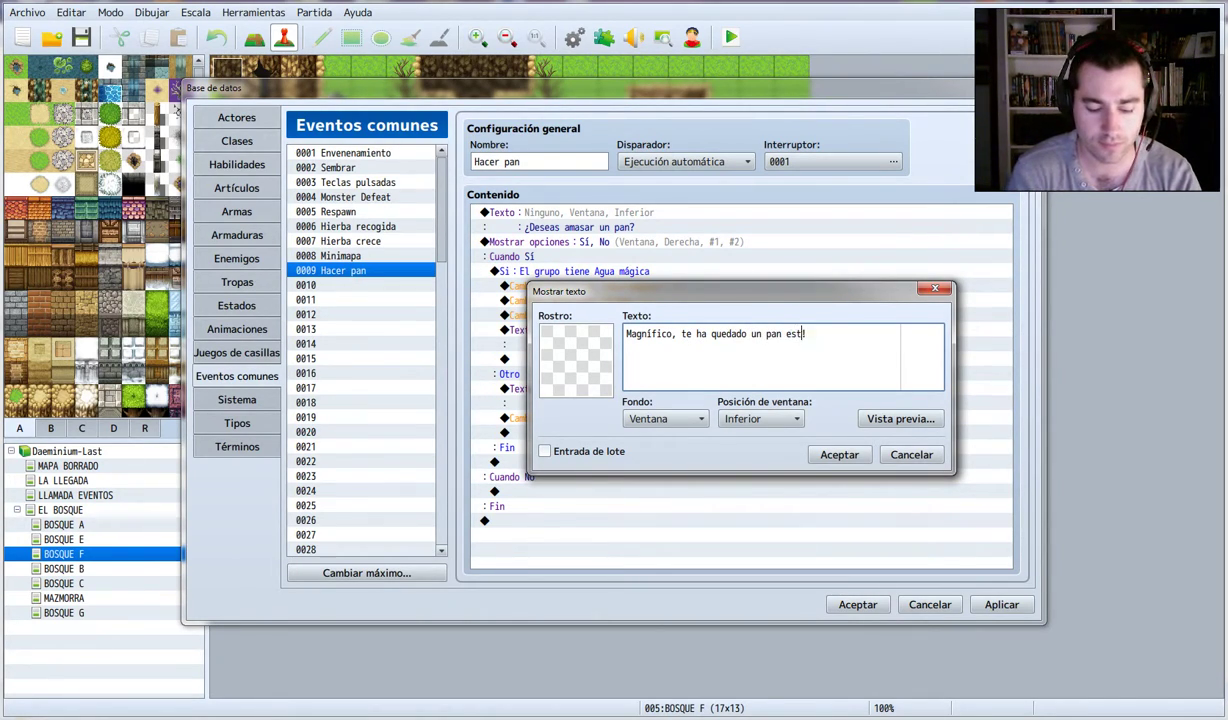
{"action": "key", "text": "BackSpace"}
{"action": "key", "text": "BackSpace"}
{"action": "key", "text": "BackSpace"}
{"action": "key", "text": "BackSpace"}
{"action": "key", "text": "BackSpace"}
{"action": "key", "text": "BackSpace"}
{"action": "type", "text": "pendo!"}
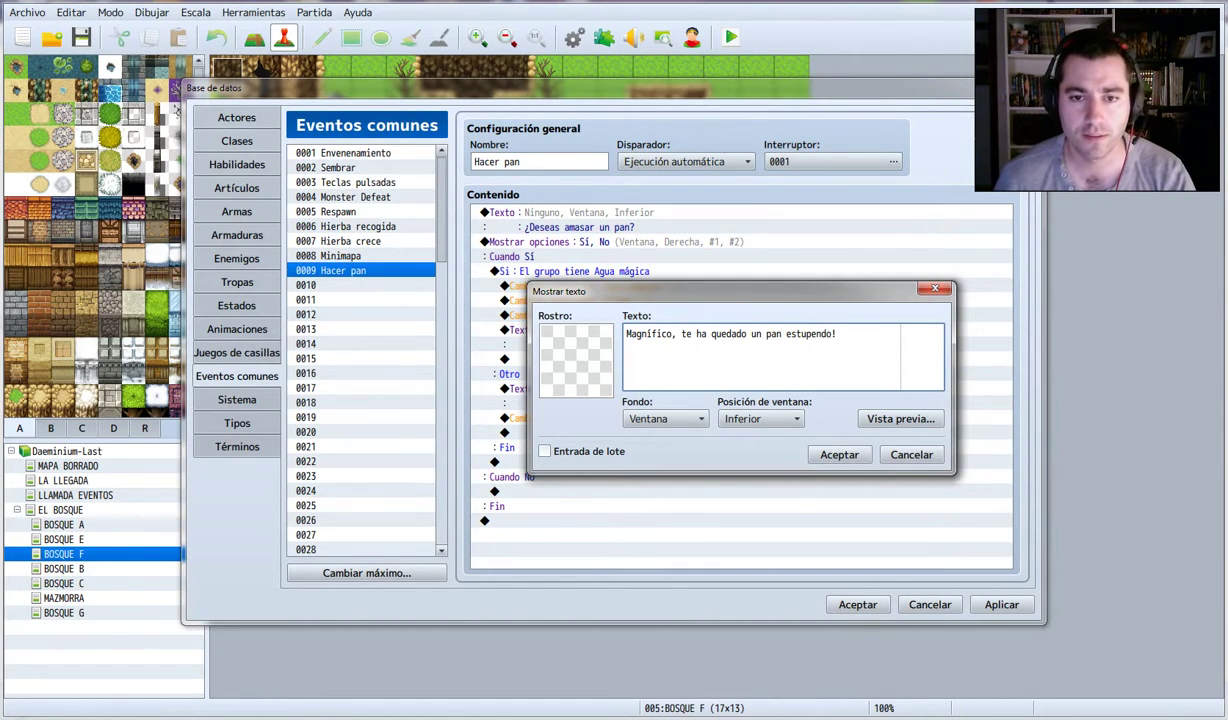
{"action": "left_click", "coordinate": [845, 455]}
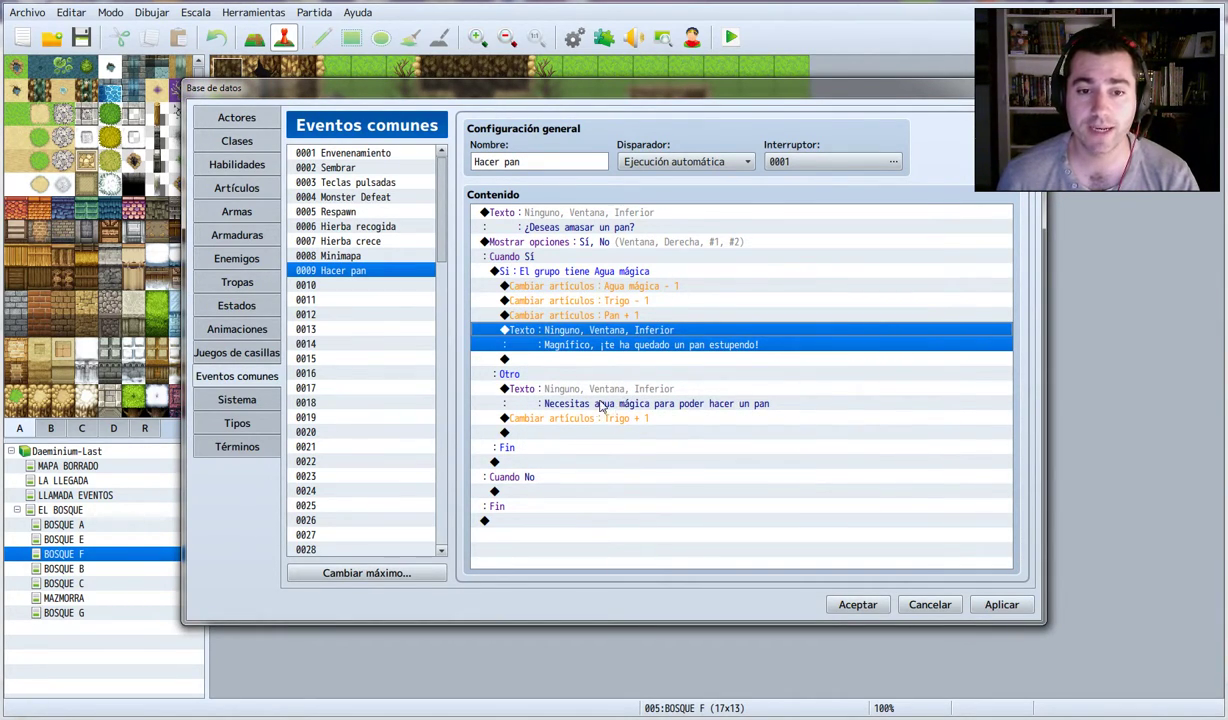
- Review the message and the Trigo item change in Hacer pan's Otro branch, and apply the database changes
{"action": "left_click", "coordinate": [768, 403]}
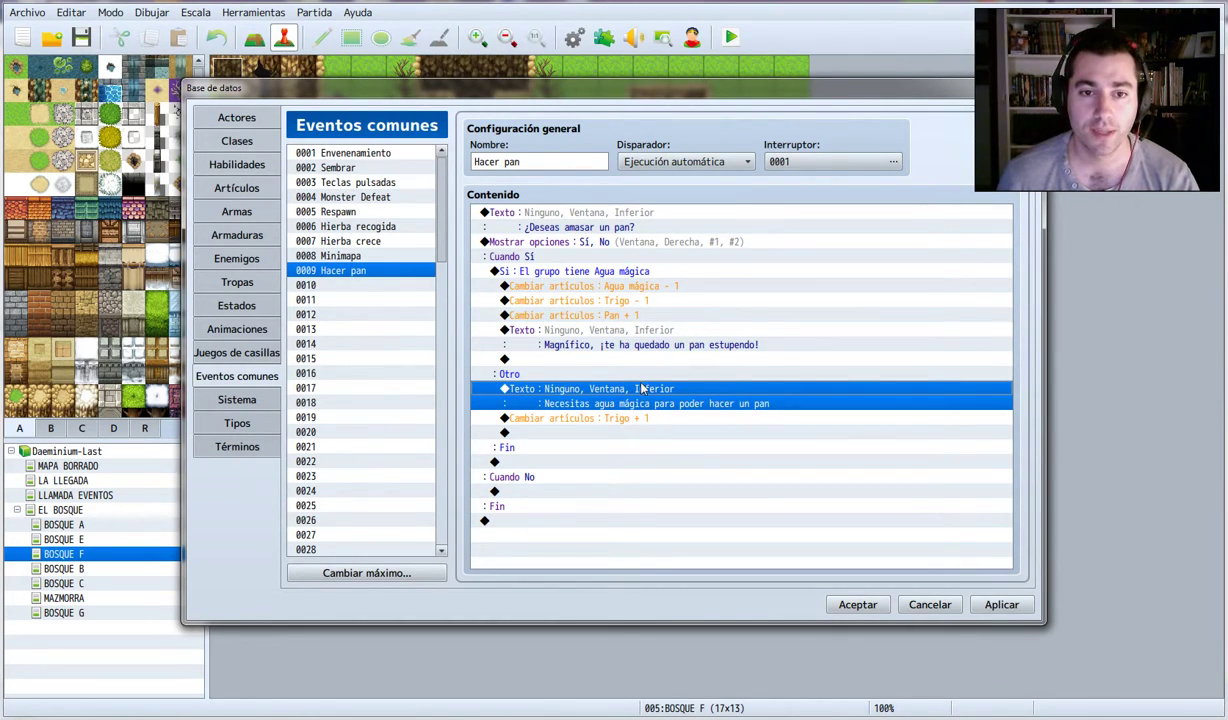
{"action": "left_click", "coordinate": [579, 420]}
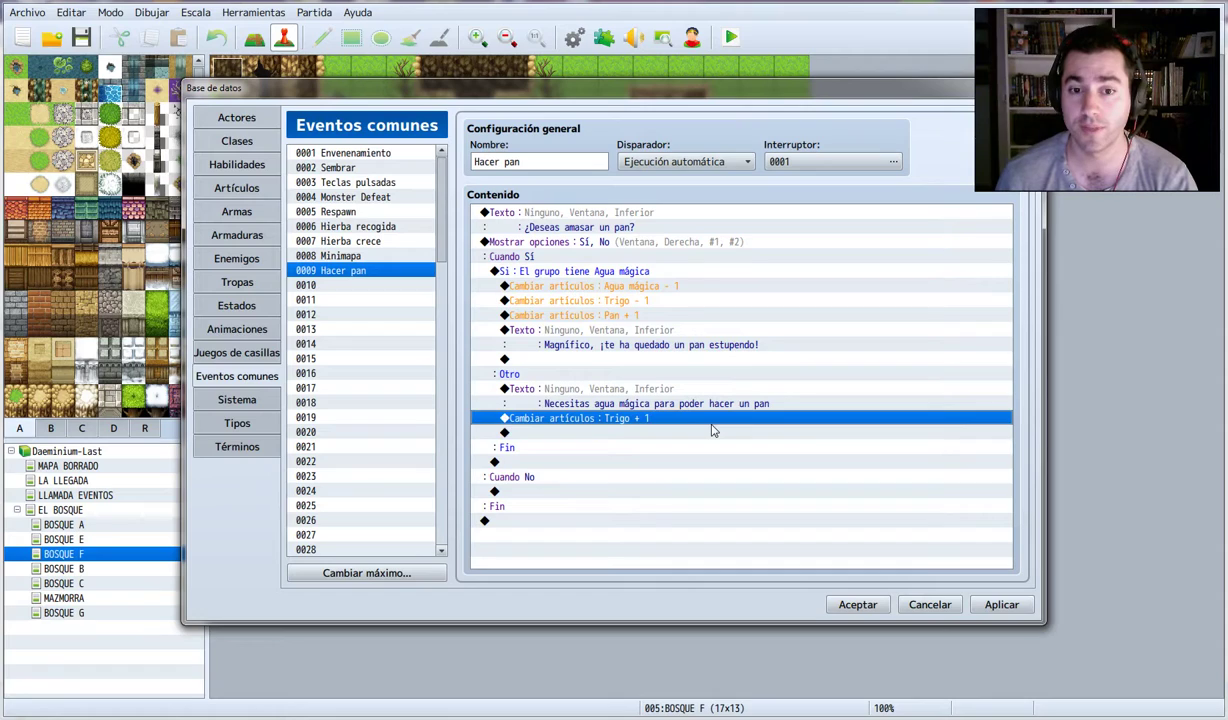
{"action": "left_click", "coordinate": [672, 432]}
{"action": "left_click", "coordinate": [1003, 606]}
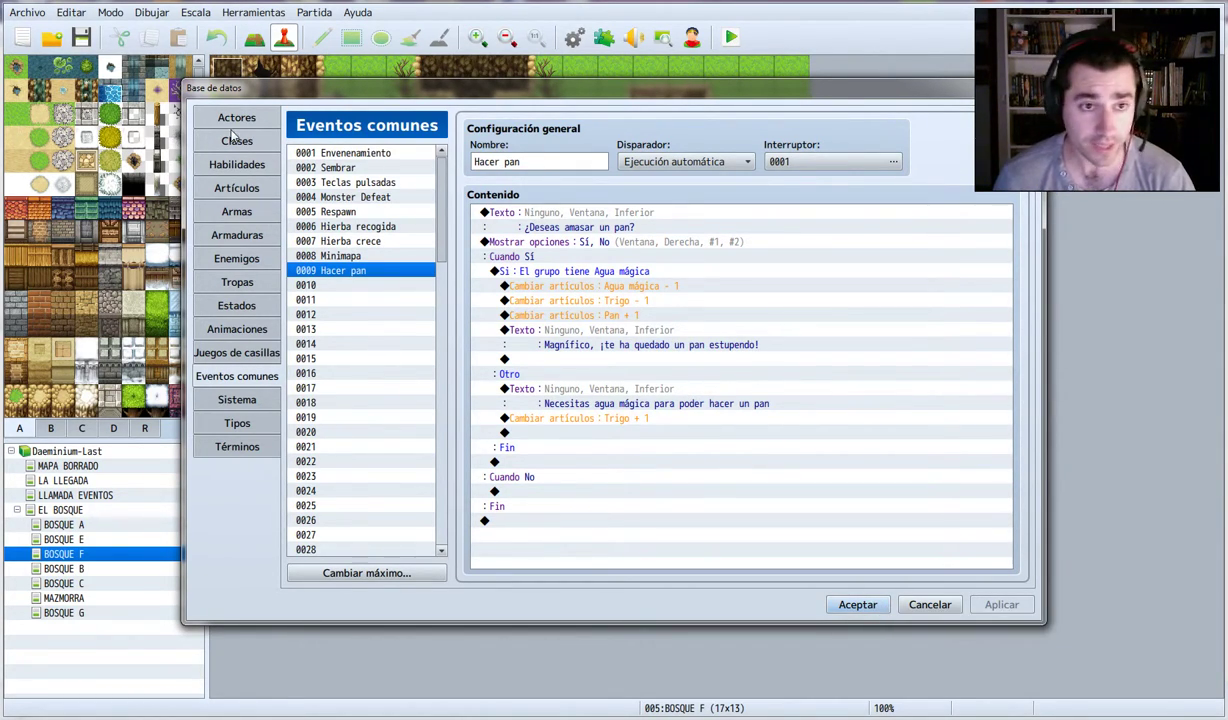
- Examine the Pan item's Recuperar HP effect and its percentage and fixed amount settings in the item database
{"action": "left_click", "coordinate": [236, 187]}
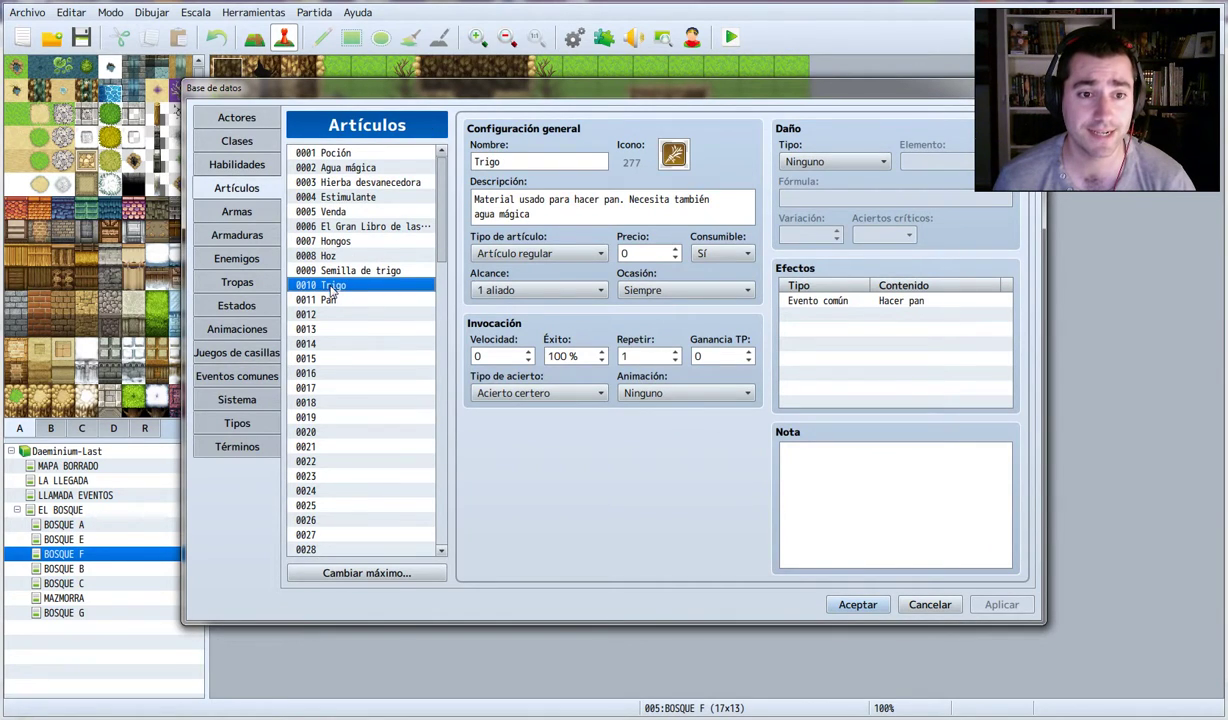
{"action": "left_click", "coordinate": [322, 298]}
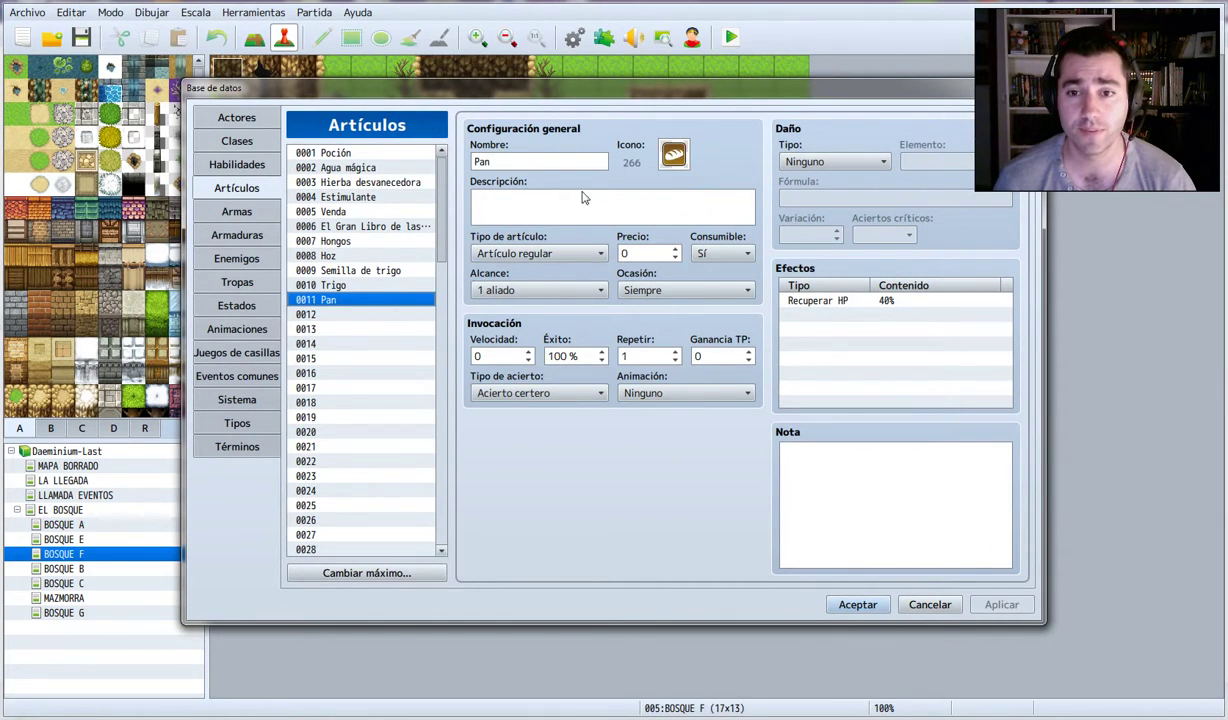
{"action": "left_click", "coordinate": [822, 300]}
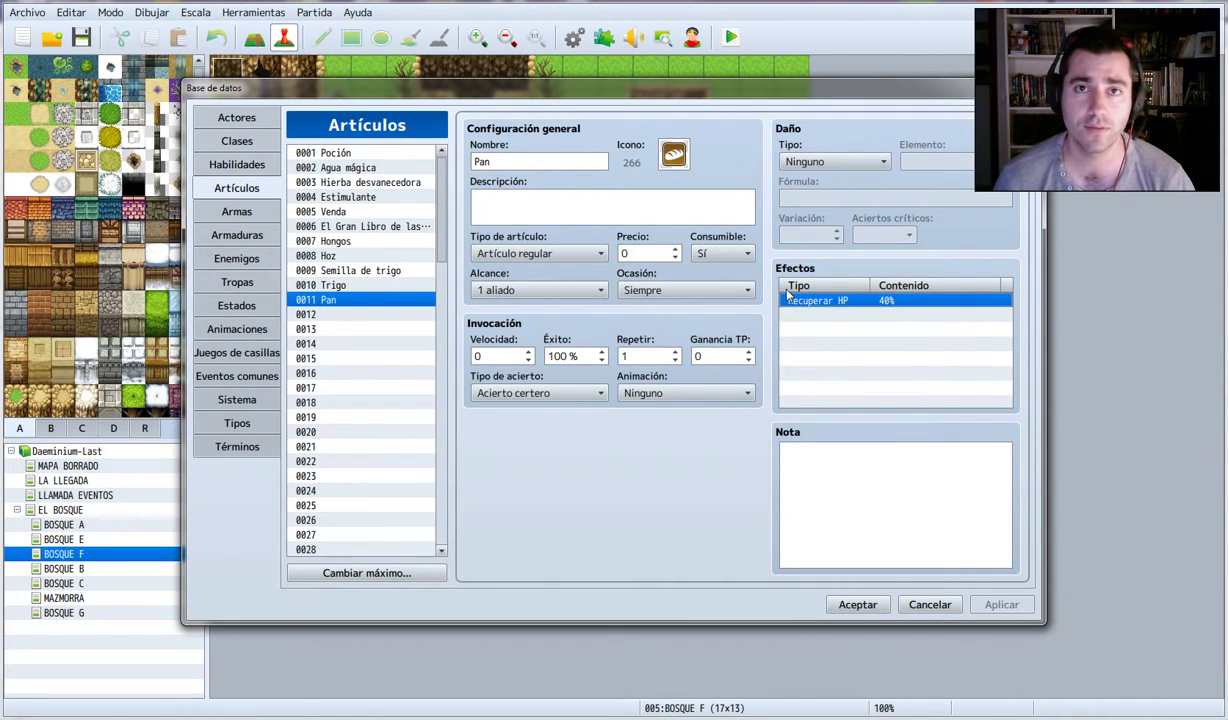
{"action": "right_click", "coordinate": [905, 307]}
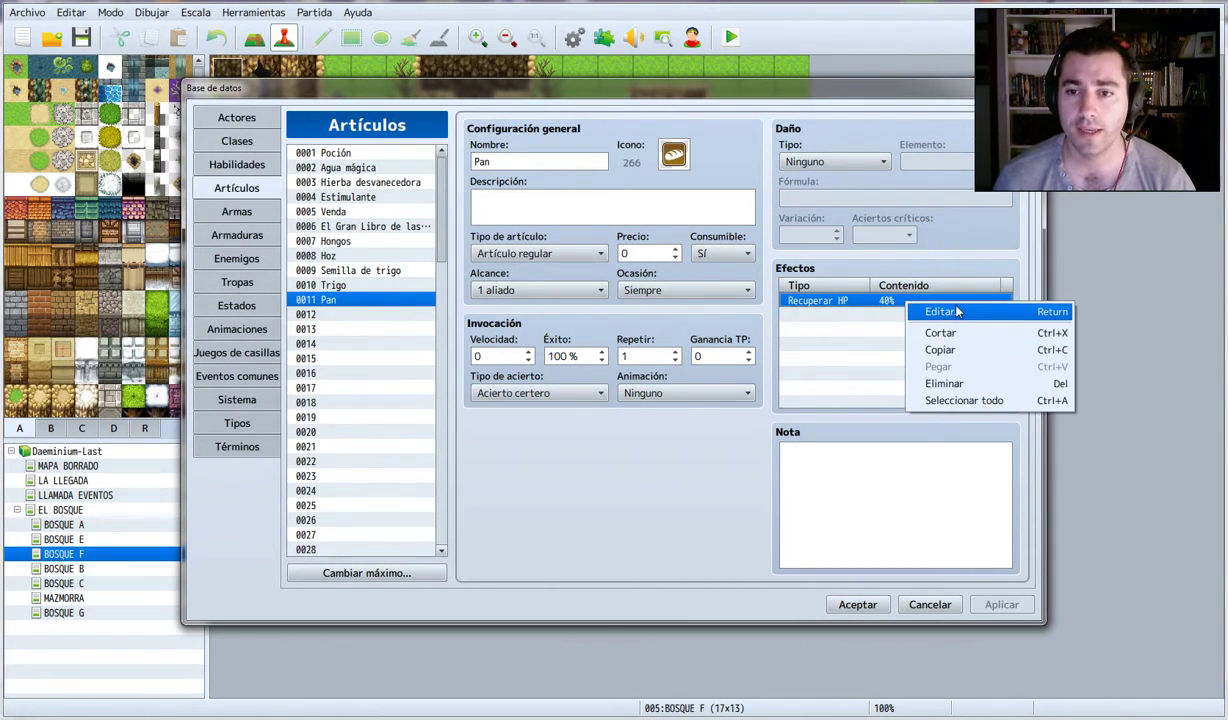
{"action": "left_click", "coordinate": [955, 314]}
{"action": "left_click", "coordinate": [900, 270]}
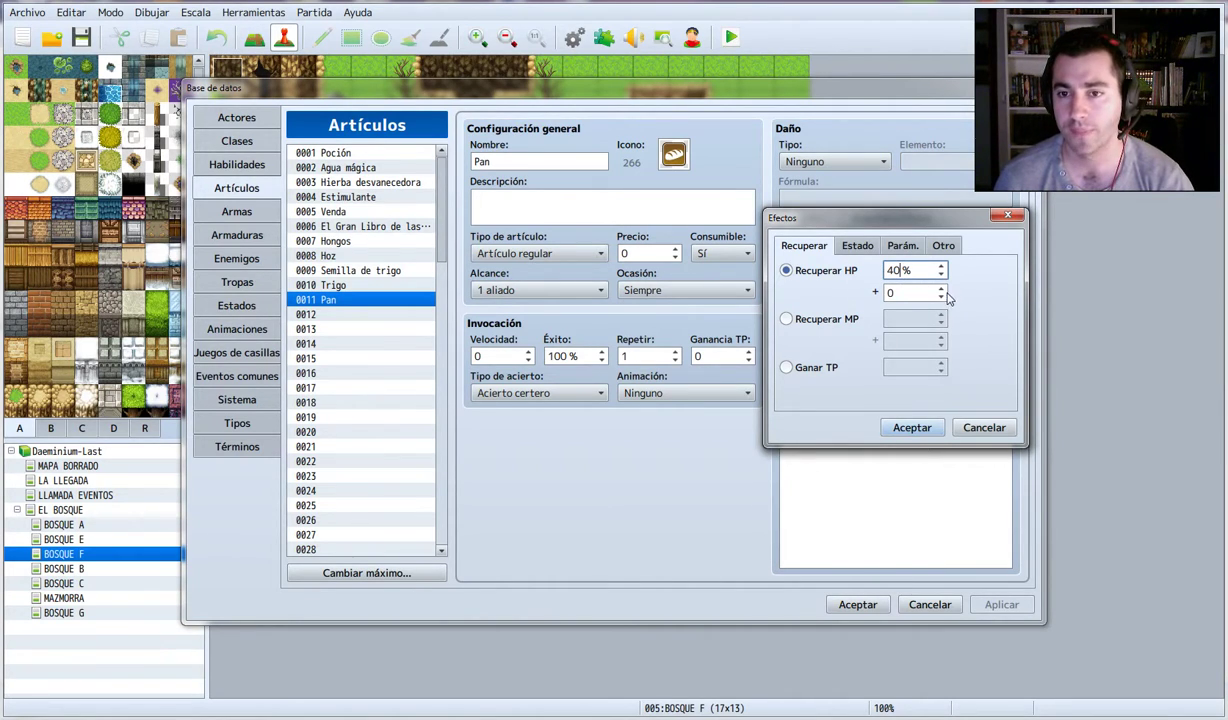
{"action": "left_click", "coordinate": [890, 292]}
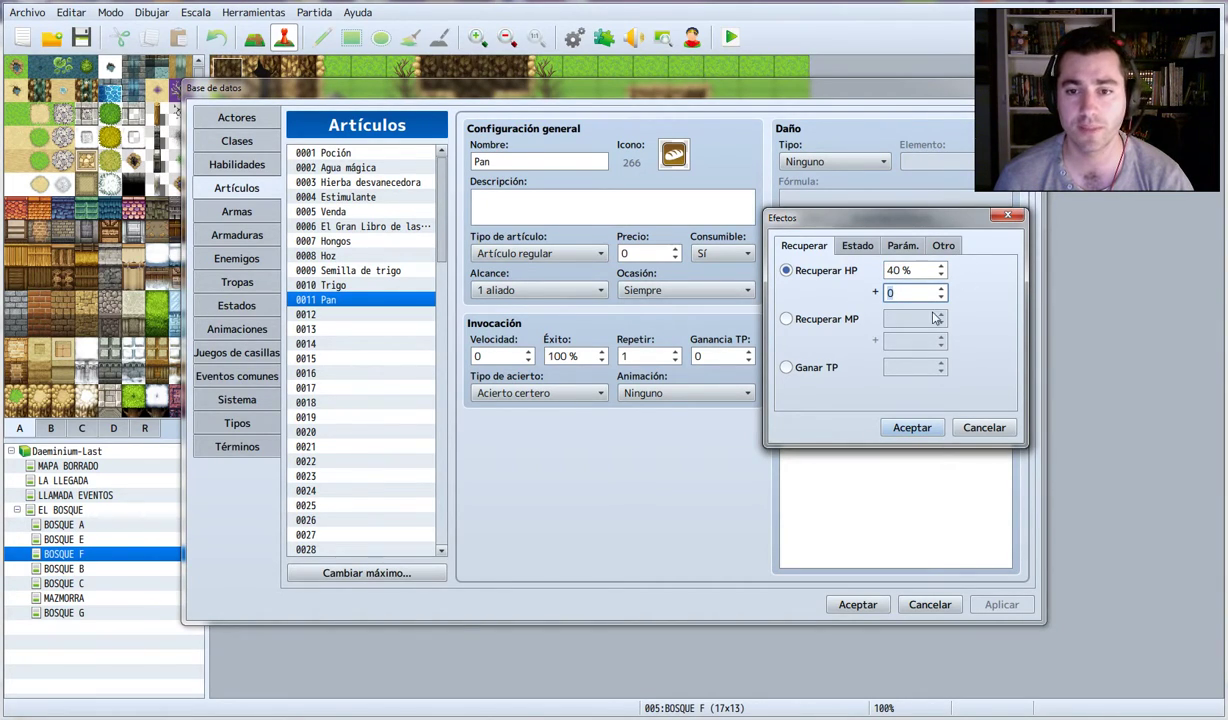
{"action": "left_click", "coordinate": [910, 427]}
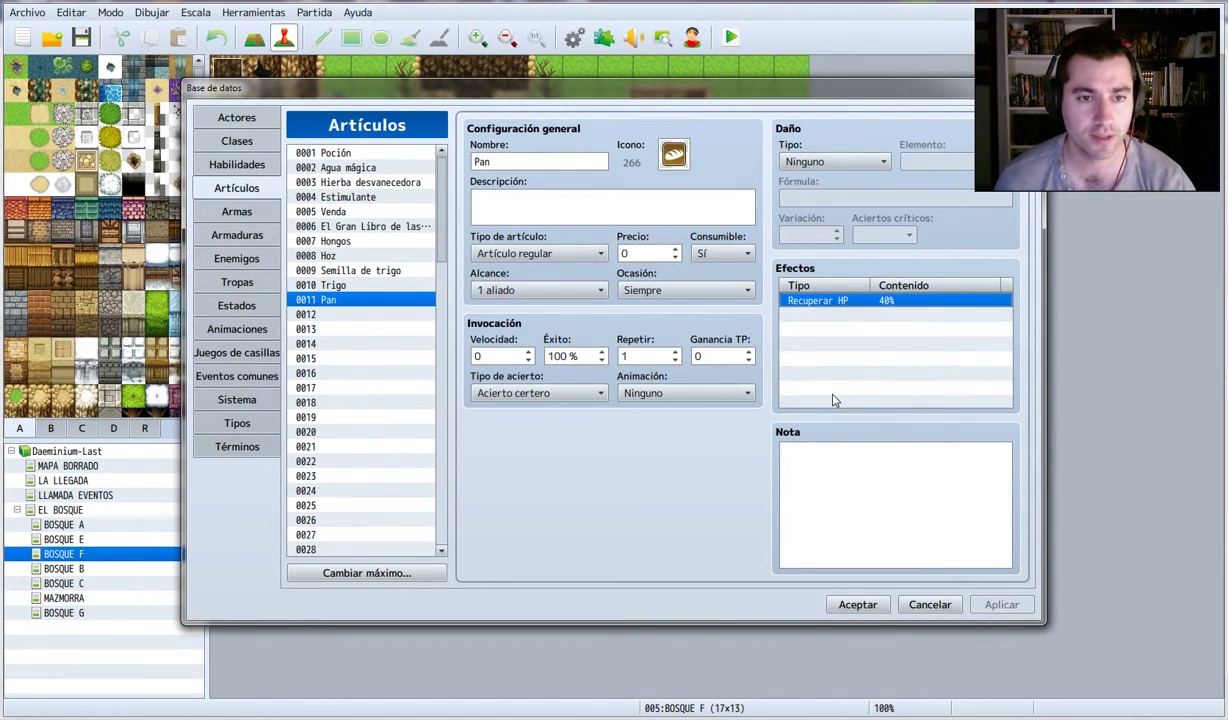
- Explore the Aumentar and Evento común options available for the Pan item's effect
{"action": "double_click", "coordinate": [830, 302]}
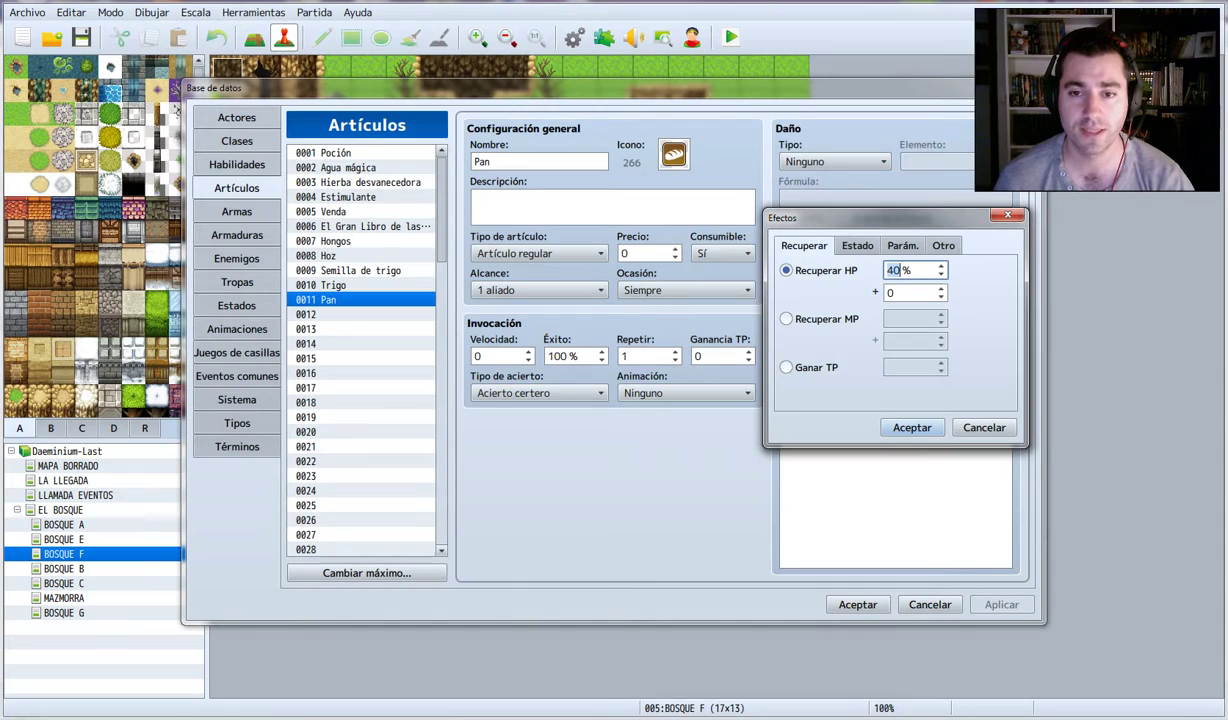
{"action": "left_click", "coordinate": [942, 247]}
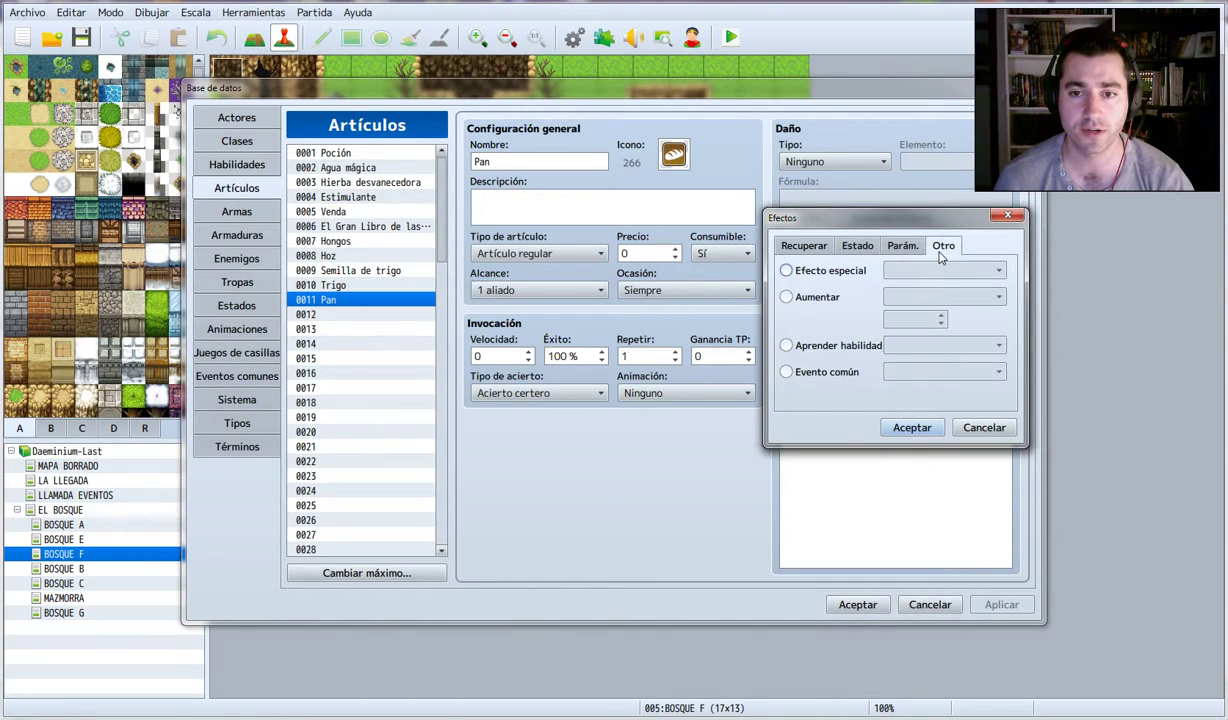
{"action": "left_click", "coordinate": [801, 297]}
{"action": "left_click", "coordinate": [945, 297]}
{"action": "left_click", "coordinate": [930, 304]}
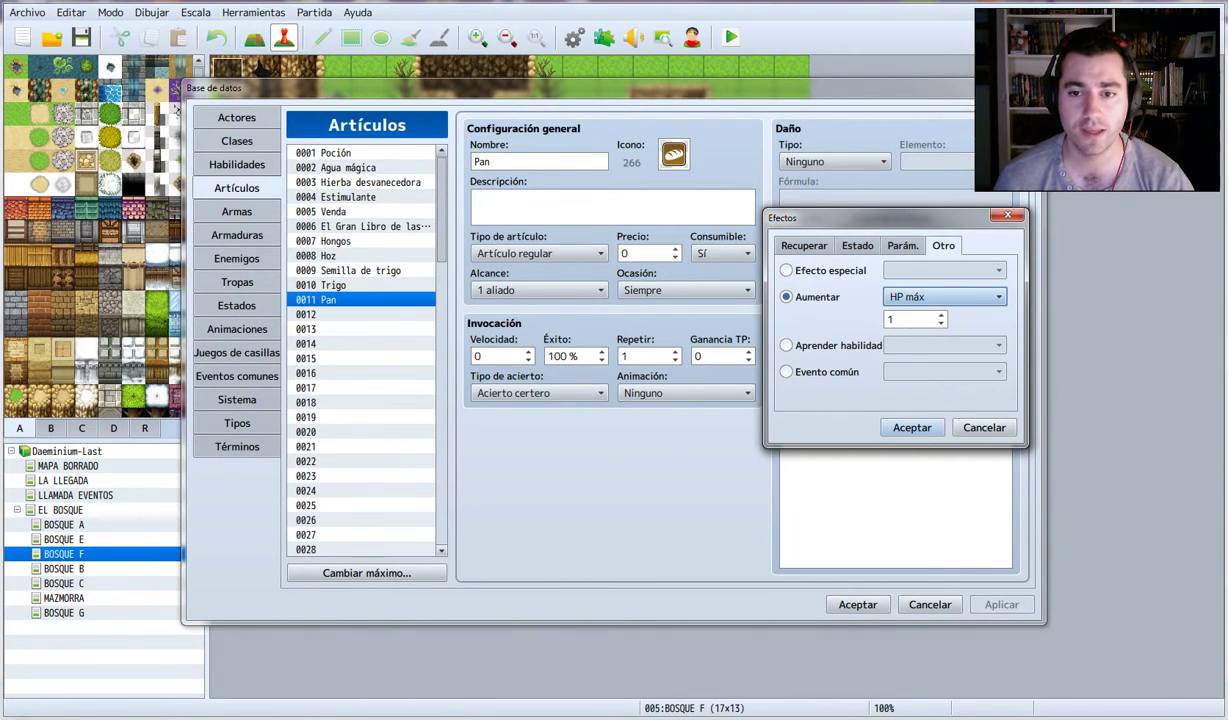
{"action": "left_click", "coordinate": [806, 373]}
{"action": "left_click", "coordinate": [922, 374]}
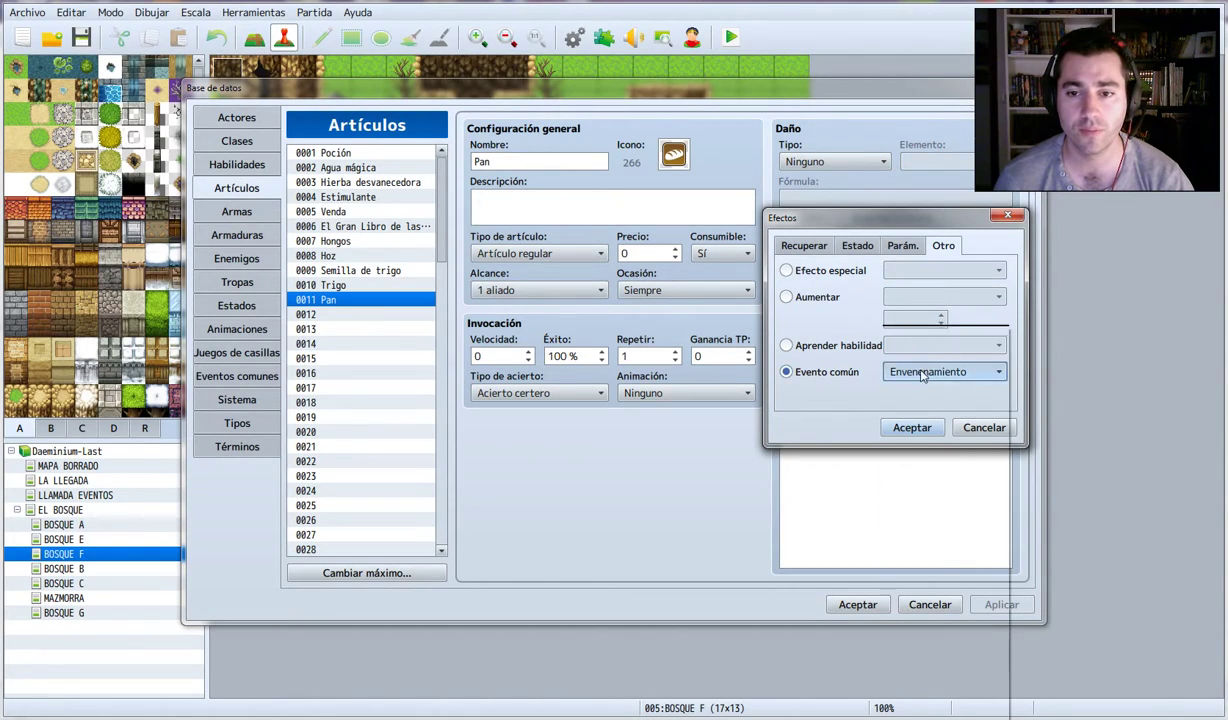
{"action": "left_click", "coordinate": [948, 428]}
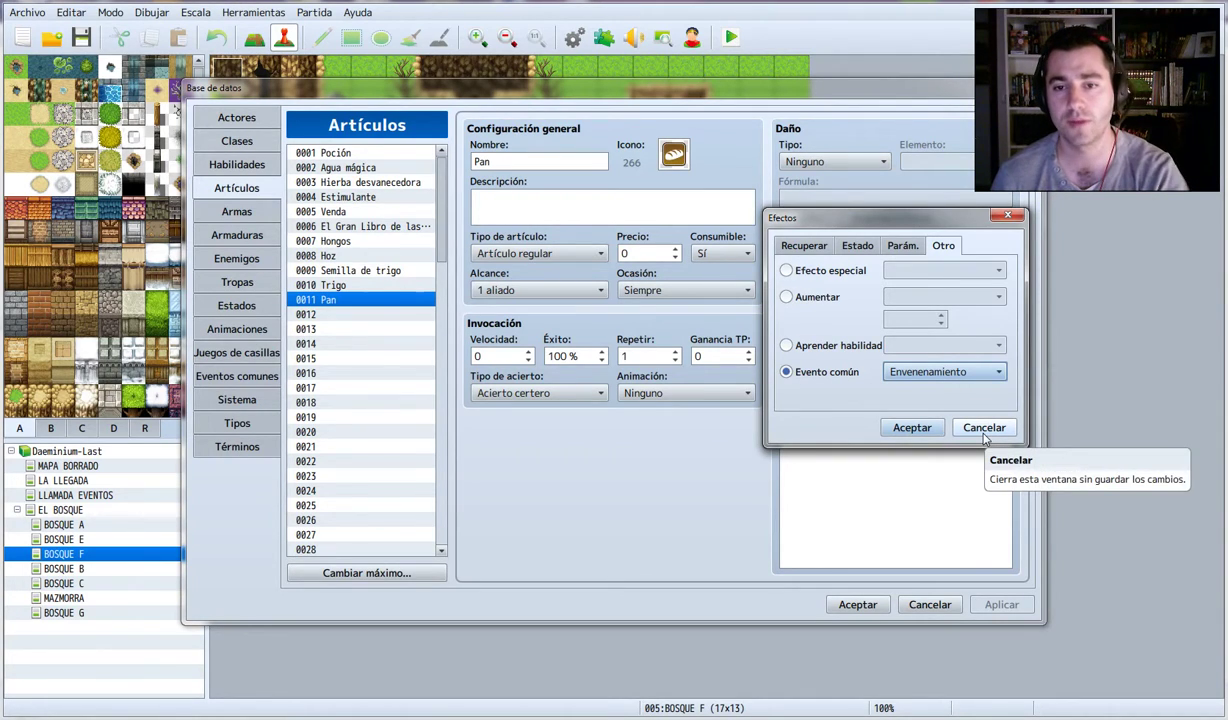
- Replace the Pan item's effect with an Añadir ventaja effect granting Suerte for 5 turns
{"action": "left_click", "coordinate": [900, 248]}
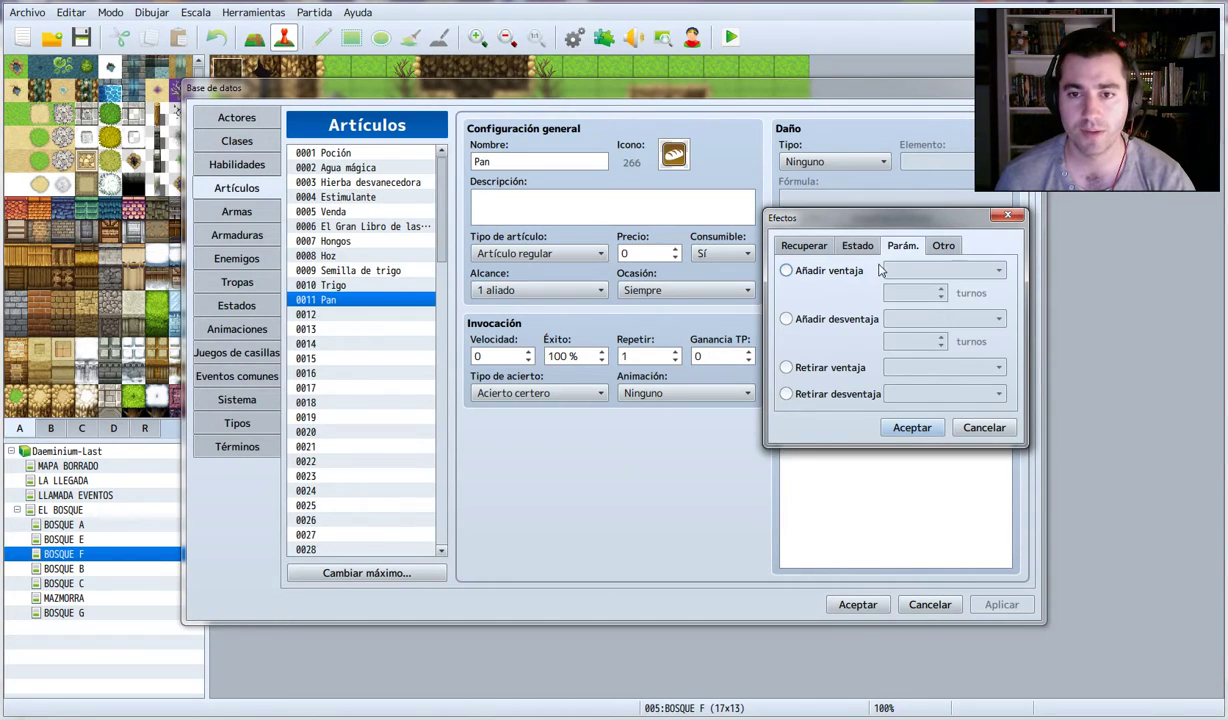
{"action": "left_click", "coordinate": [850, 247]}
{"action": "left_click", "coordinate": [902, 246]}
{"action": "left_click", "coordinate": [787, 270]}
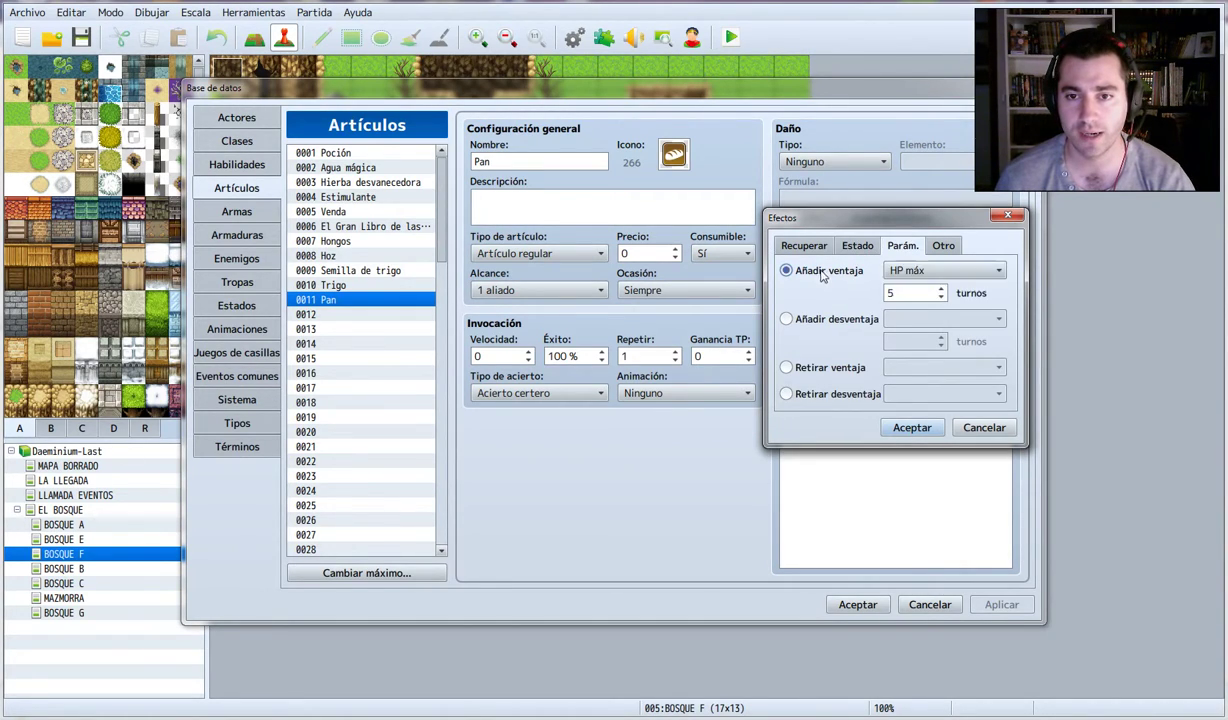
{"action": "left_click", "coordinate": [943, 271]}
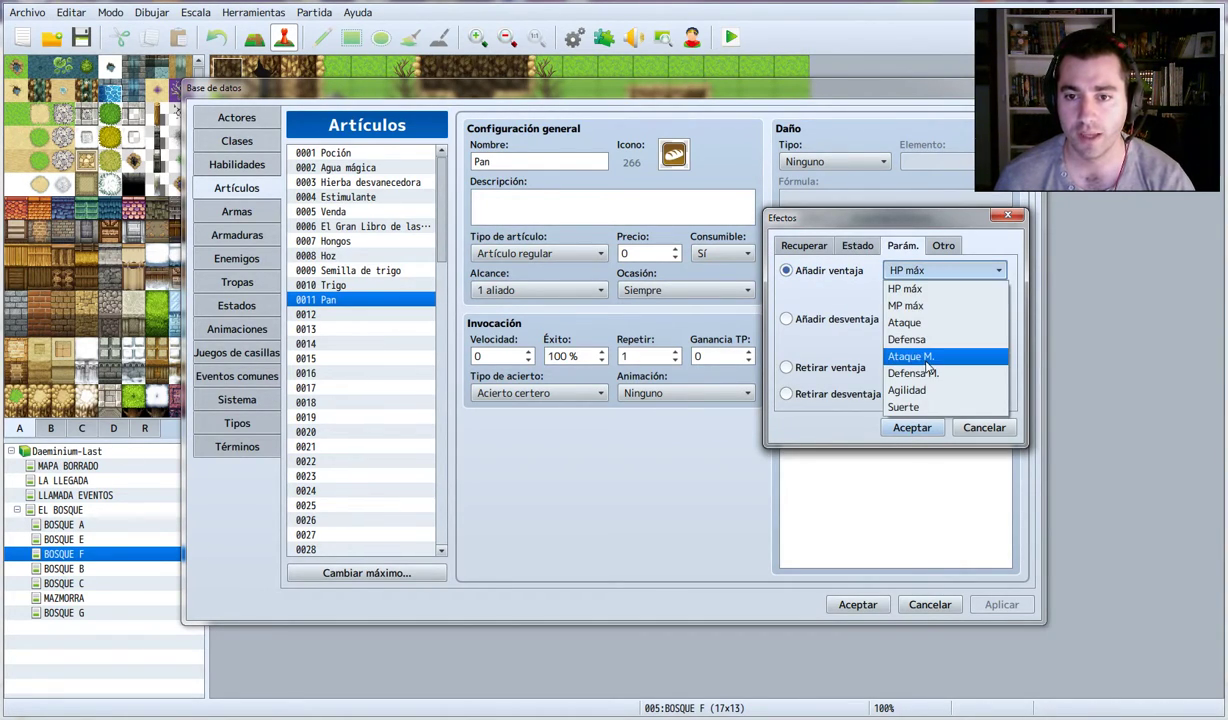
{"action": "left_click", "coordinate": [904, 406]}
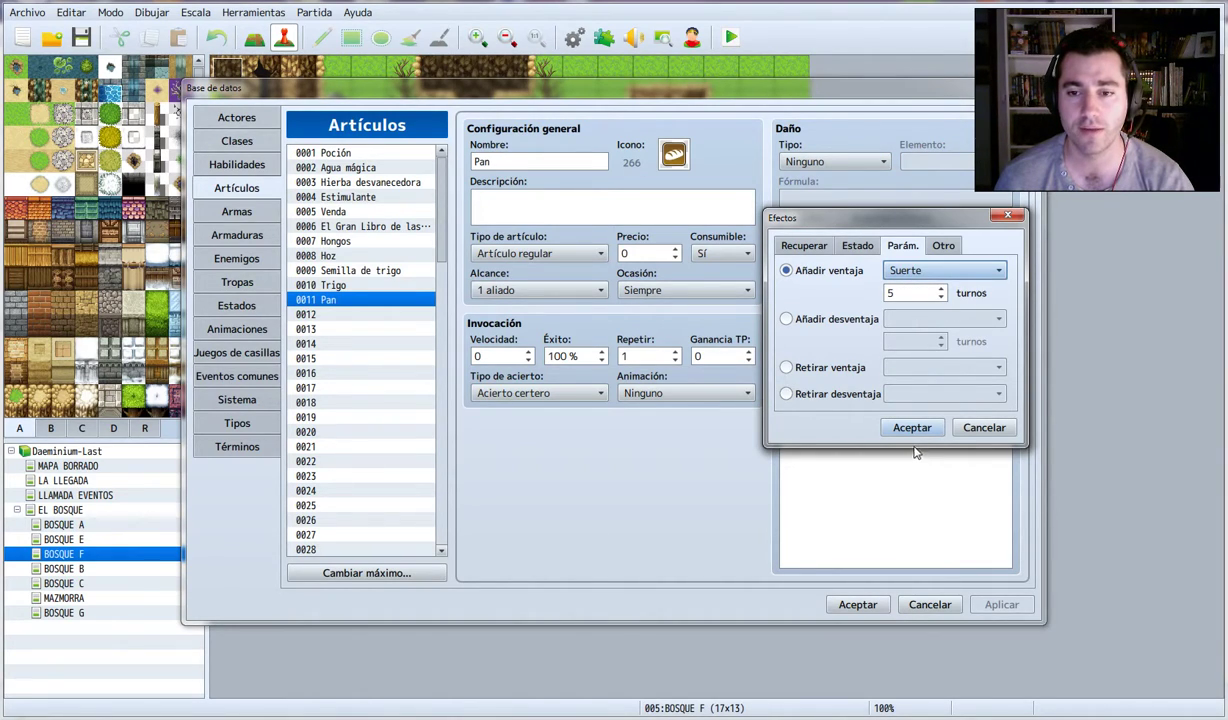
{"action": "key", "text": "Tab"}
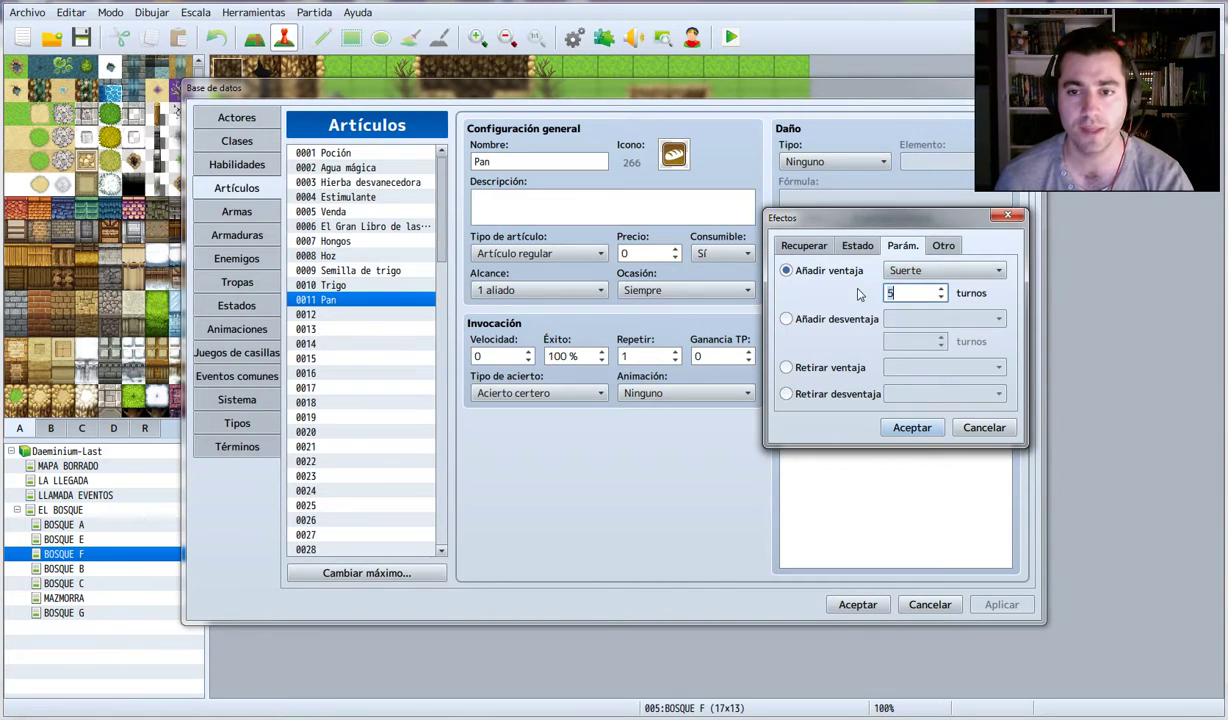
{"action": "type", "text": "3"}
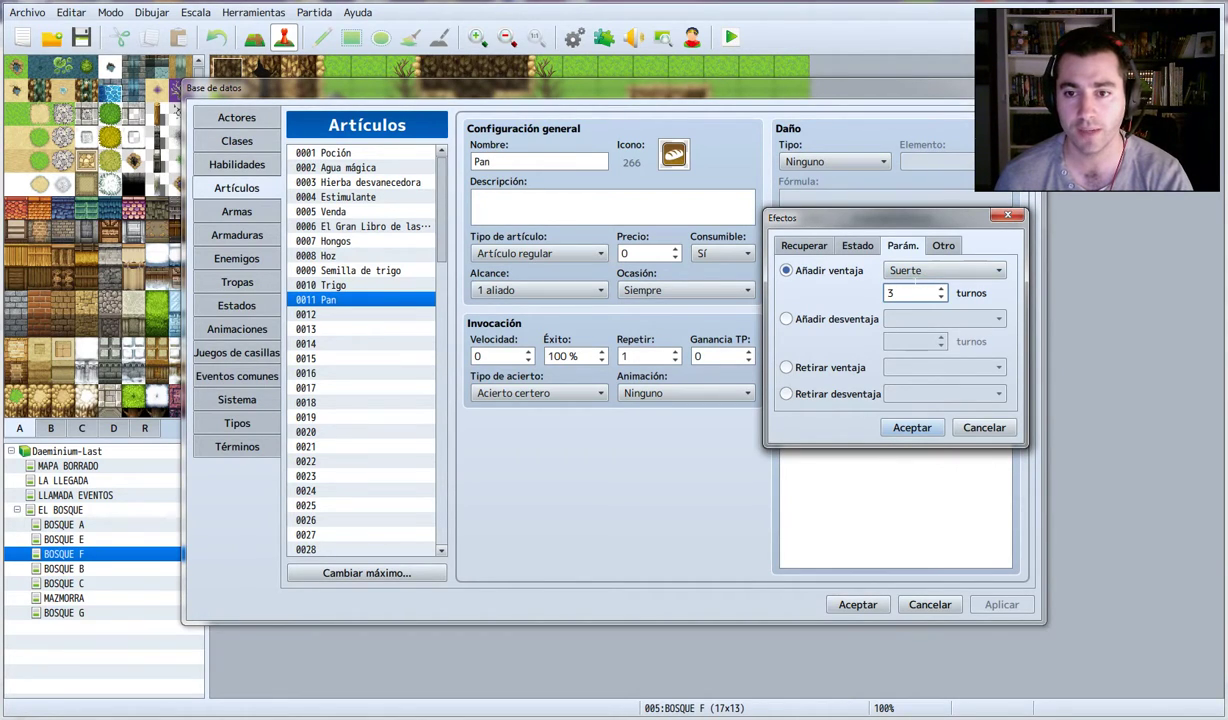
{"action": "type", "text": "5"}
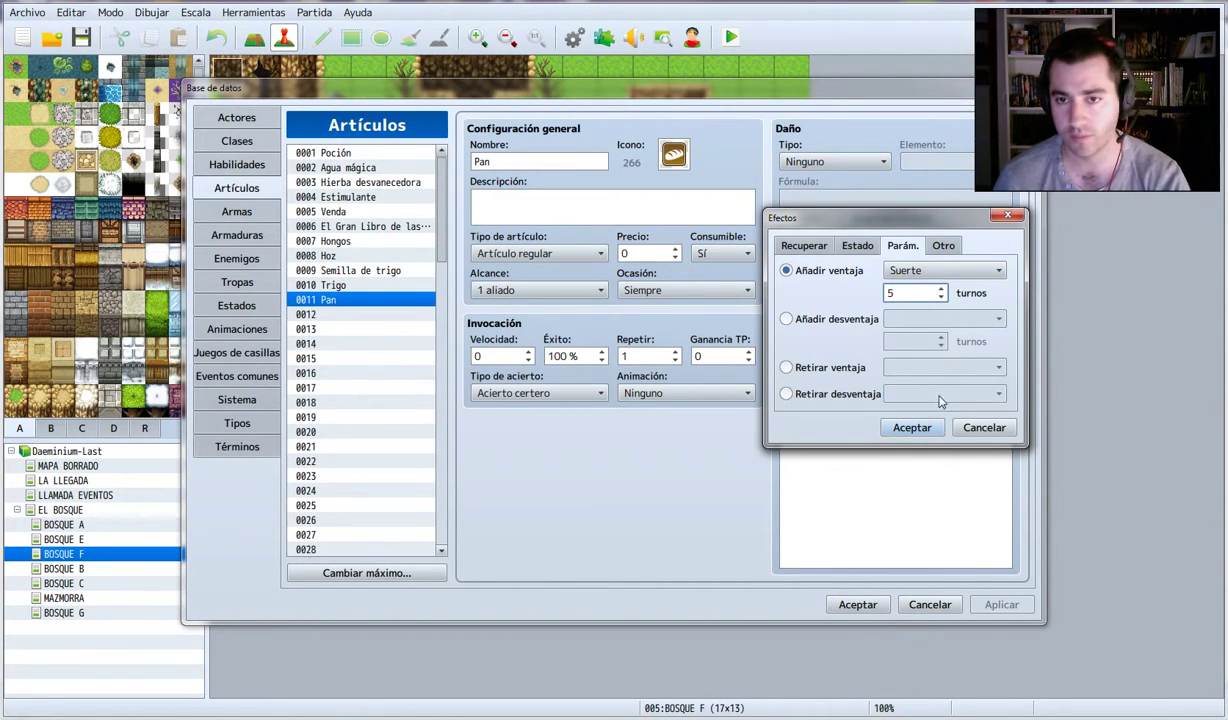
{"action": "left_click", "coordinate": [913, 428]}
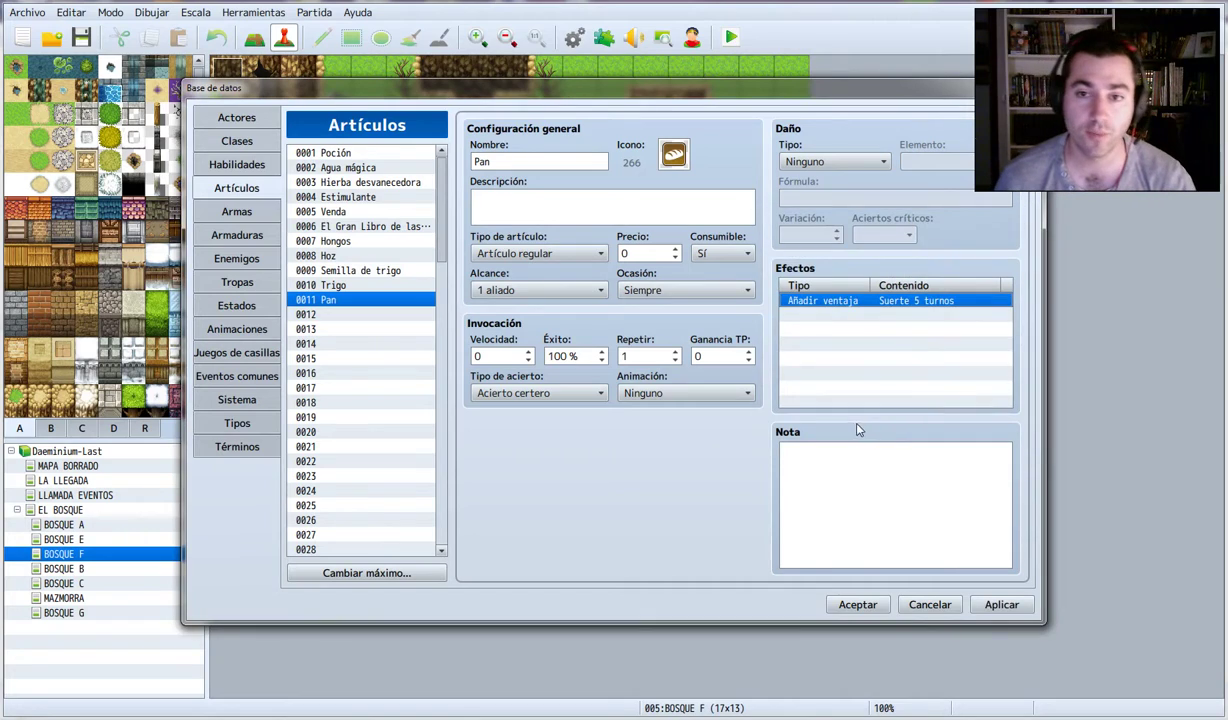
- Add a second effect to the Pan item, Recuperar HP at 40%, and apply the database changes
{"action": "right_click", "coordinate": [826, 313]}
{"action": "left_click", "coordinate": [860, 320]}
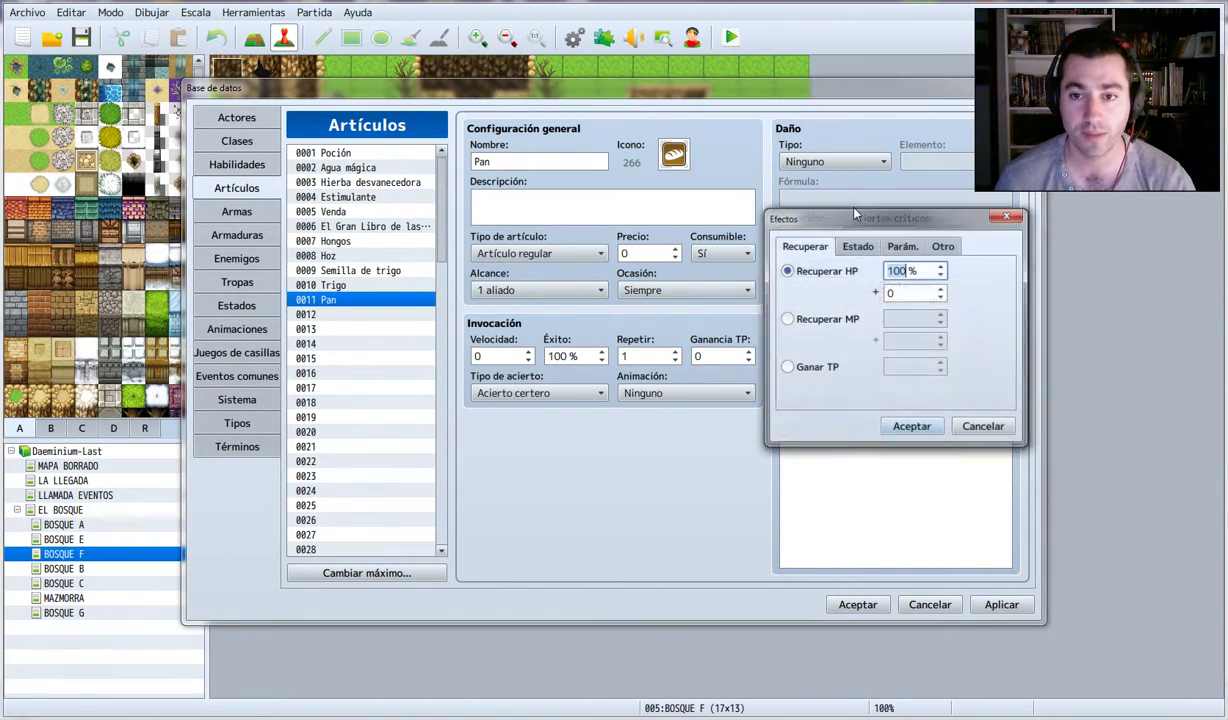
{"action": "left_click", "coordinate": [891, 270]}
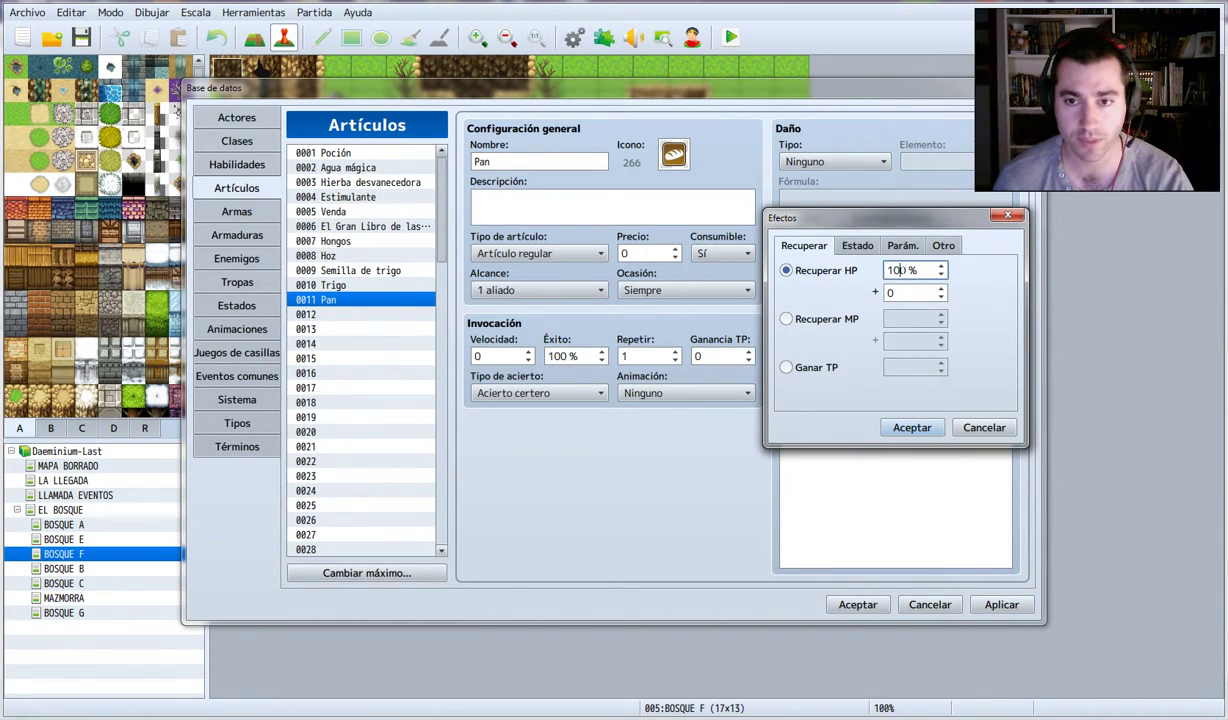
{"action": "key", "text": "BackSpace"}
{"action": "key", "text": "BackSpace"}
{"action": "type", "text": "4"}
{"action": "left_click", "coordinate": [910, 427]}
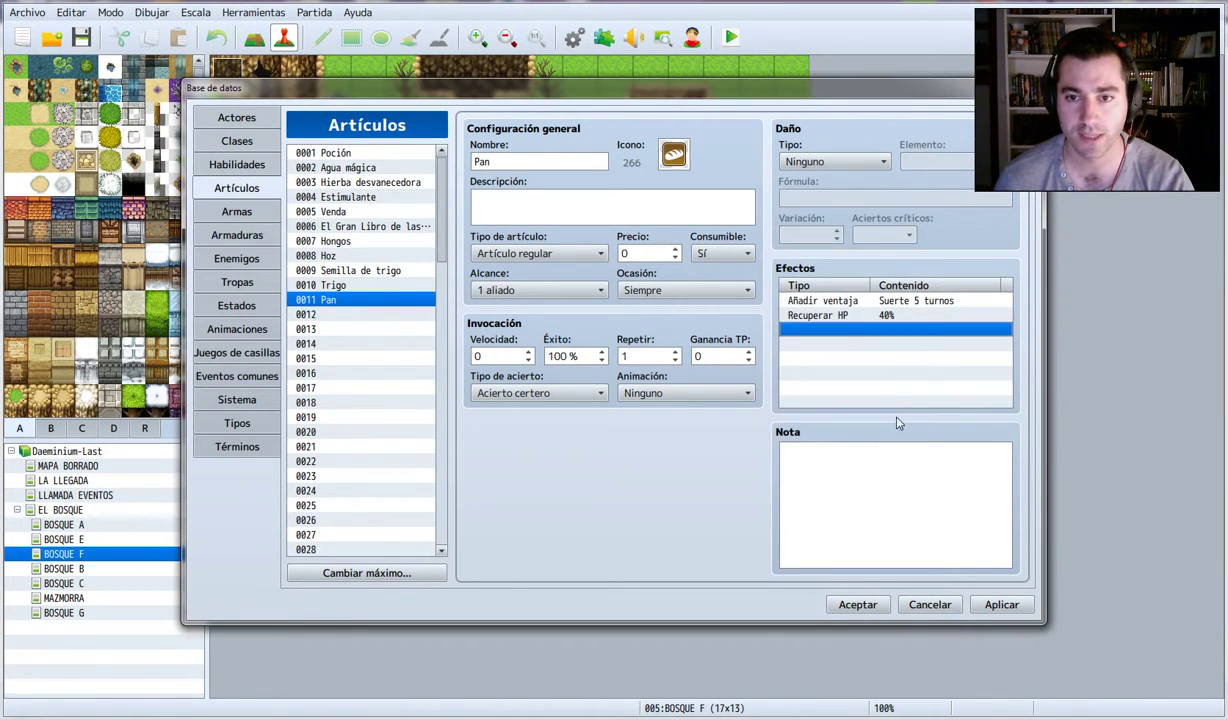
{"action": "left_click", "coordinate": [930, 316]}
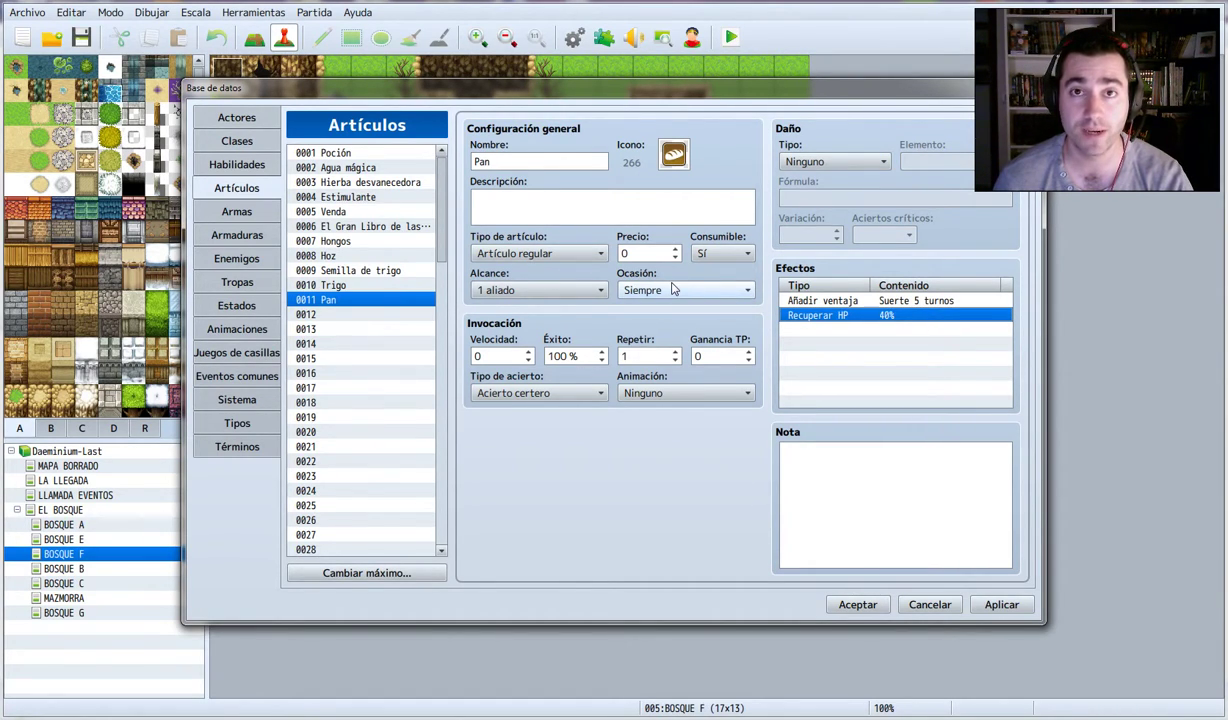
{"action": "mouse_move", "coordinate": [673, 289]}
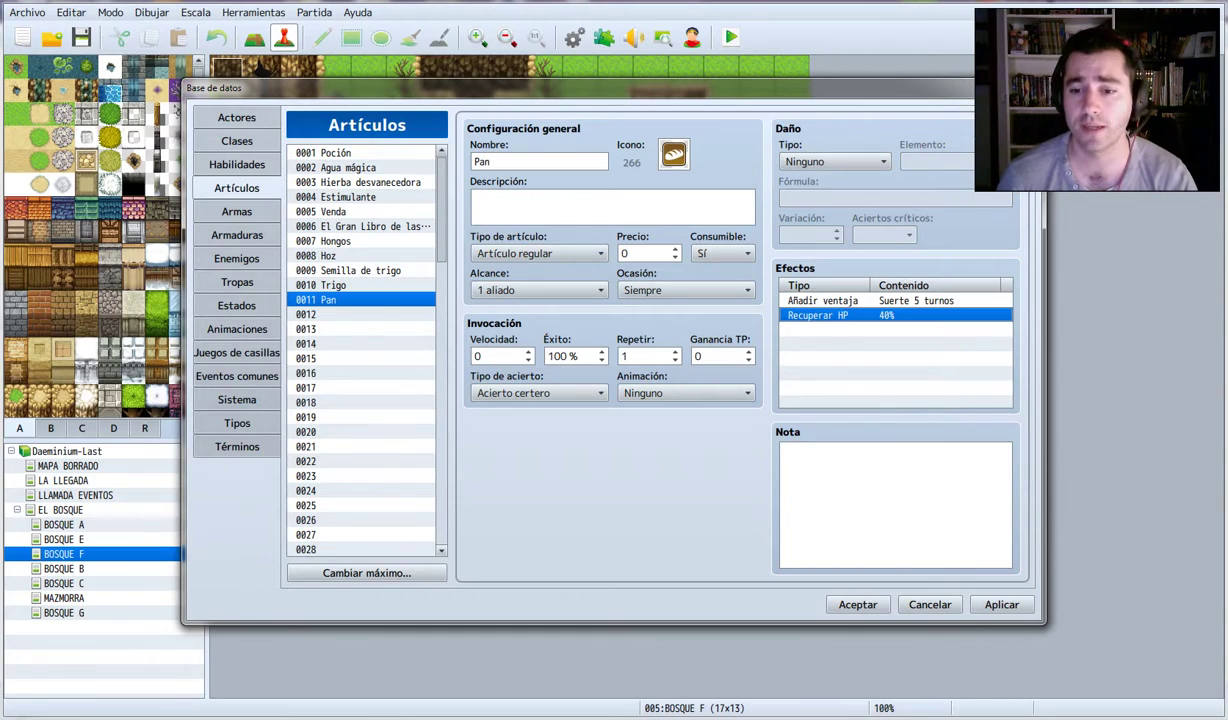
{"action": "left_click", "coordinate": [990, 604]}
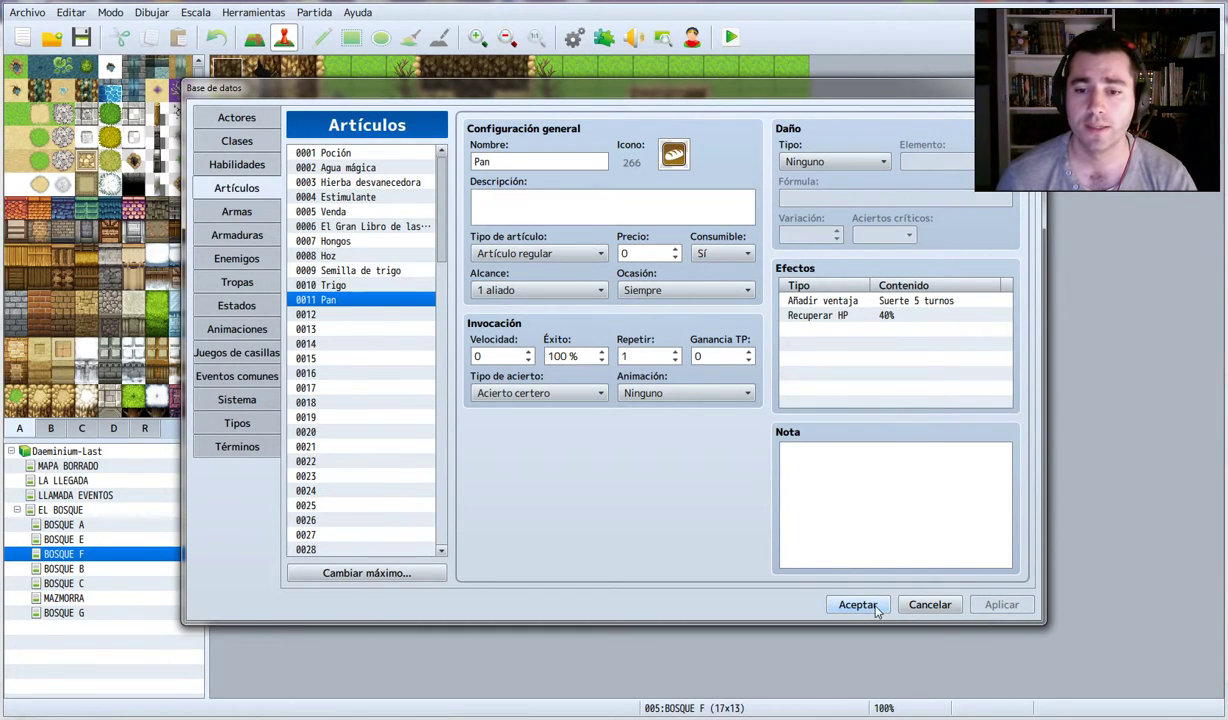
- Rename the Pan item as "Pan mágico", apply the change and close the database
{"action": "left_click", "coordinate": [530, 161]}
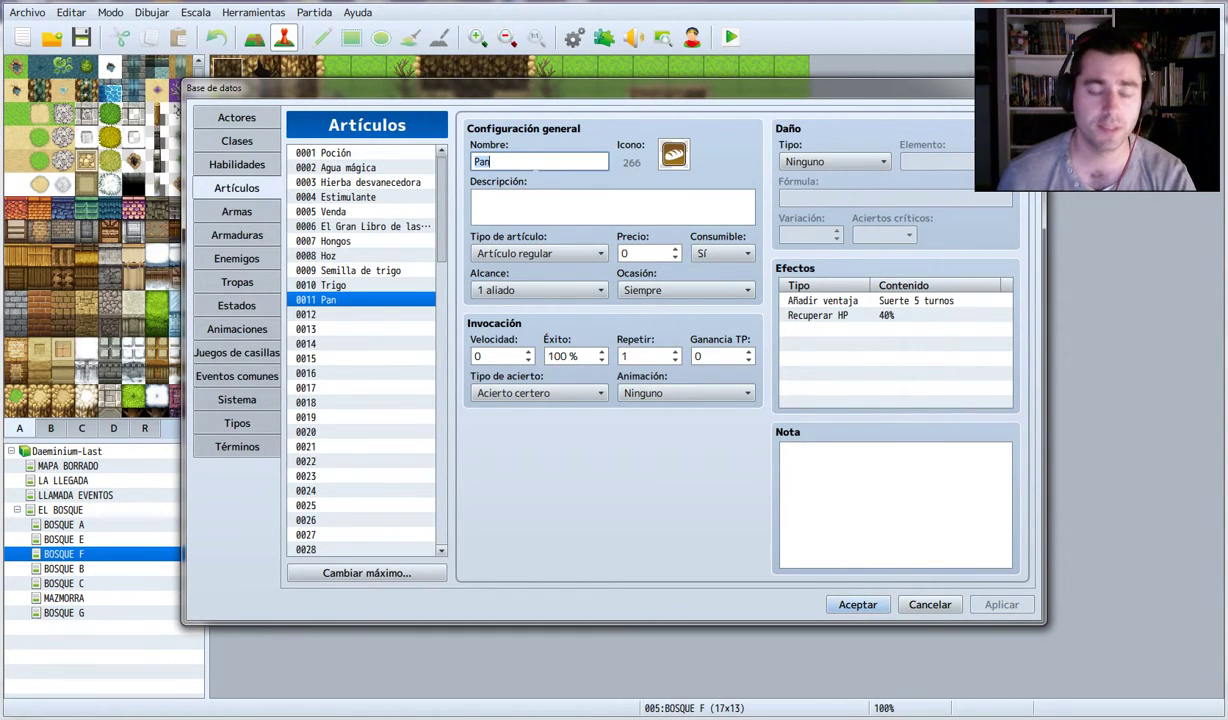
{"action": "type", "text": "mágico"}
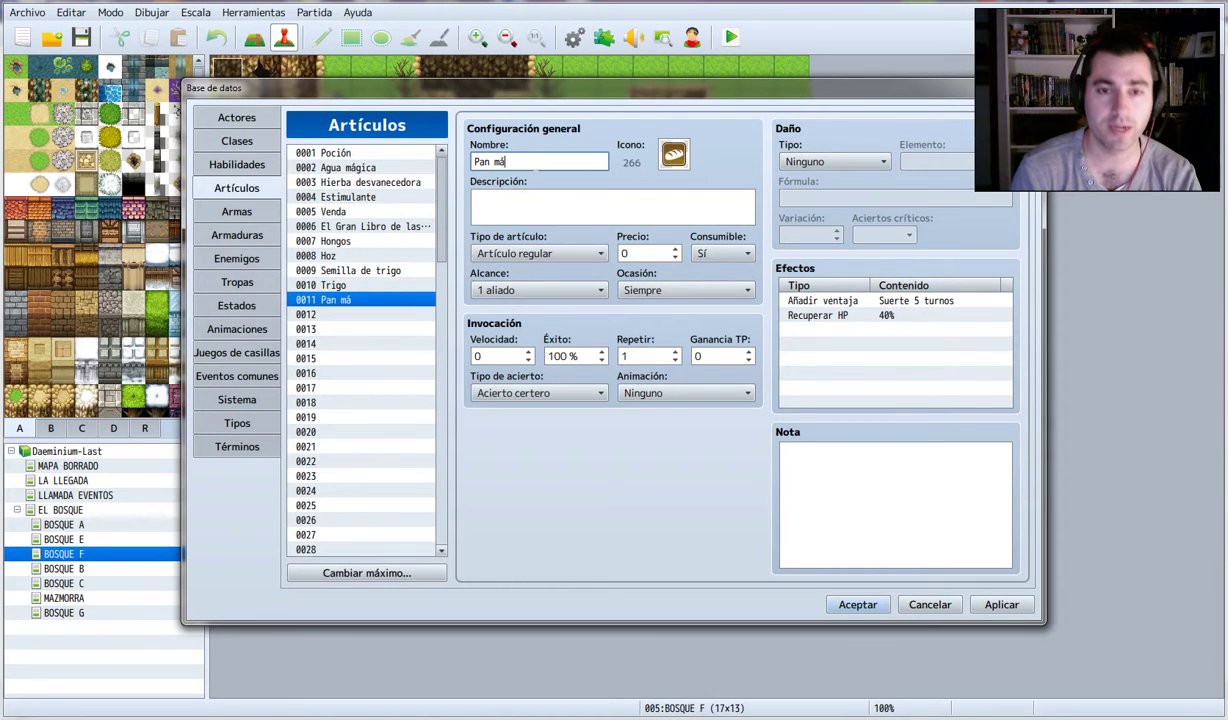
{"action": "left_click", "coordinate": [1000, 604]}
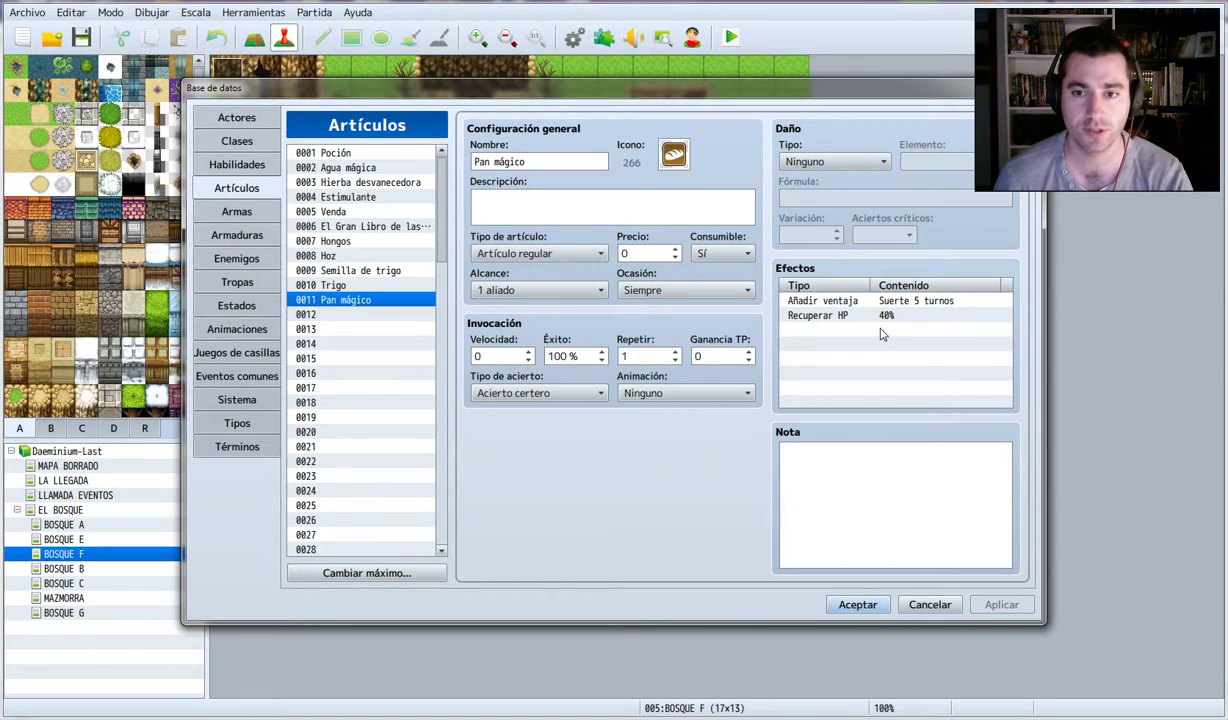
{"action": "left_click", "coordinate": [848, 604]}
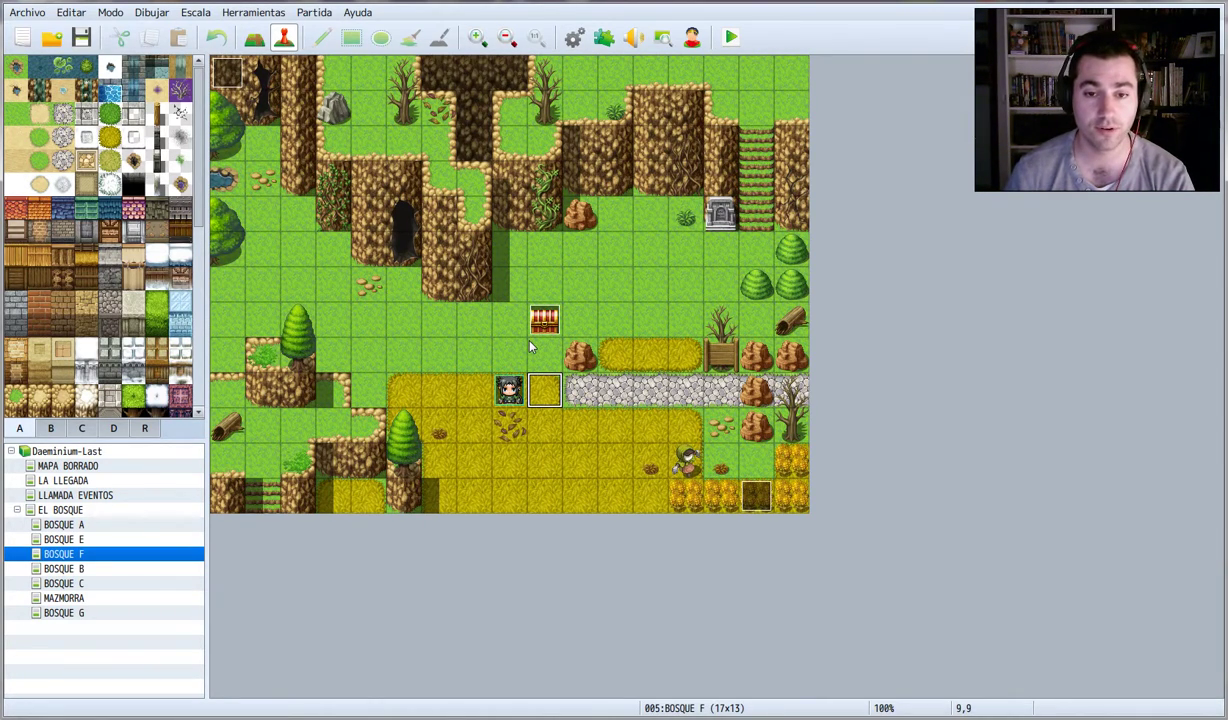
- View the BOSQUE A map and inspect the Zana event on the BOSQUE E map without changing it
{"action": "left_click", "coordinate": [97, 526]}
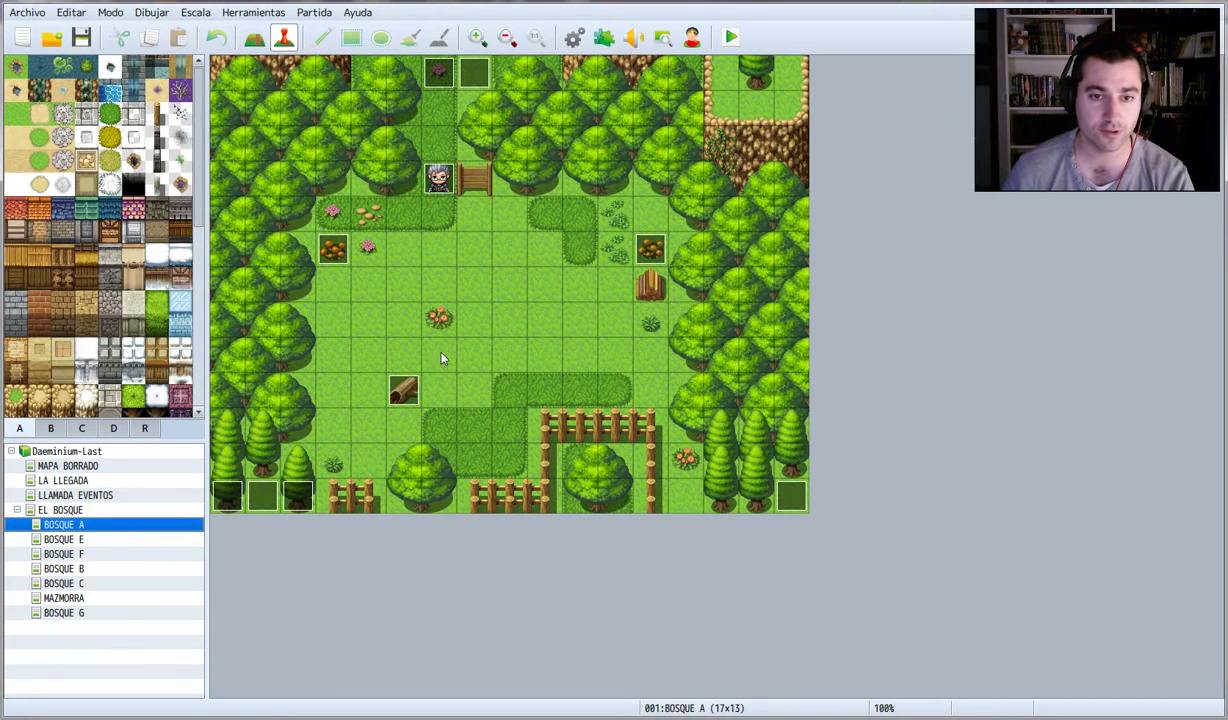
{"action": "left_click", "coordinate": [75, 539]}
{"action": "right_click", "coordinate": [491, 357]}
{"action": "left_click", "coordinate": [520, 348]}
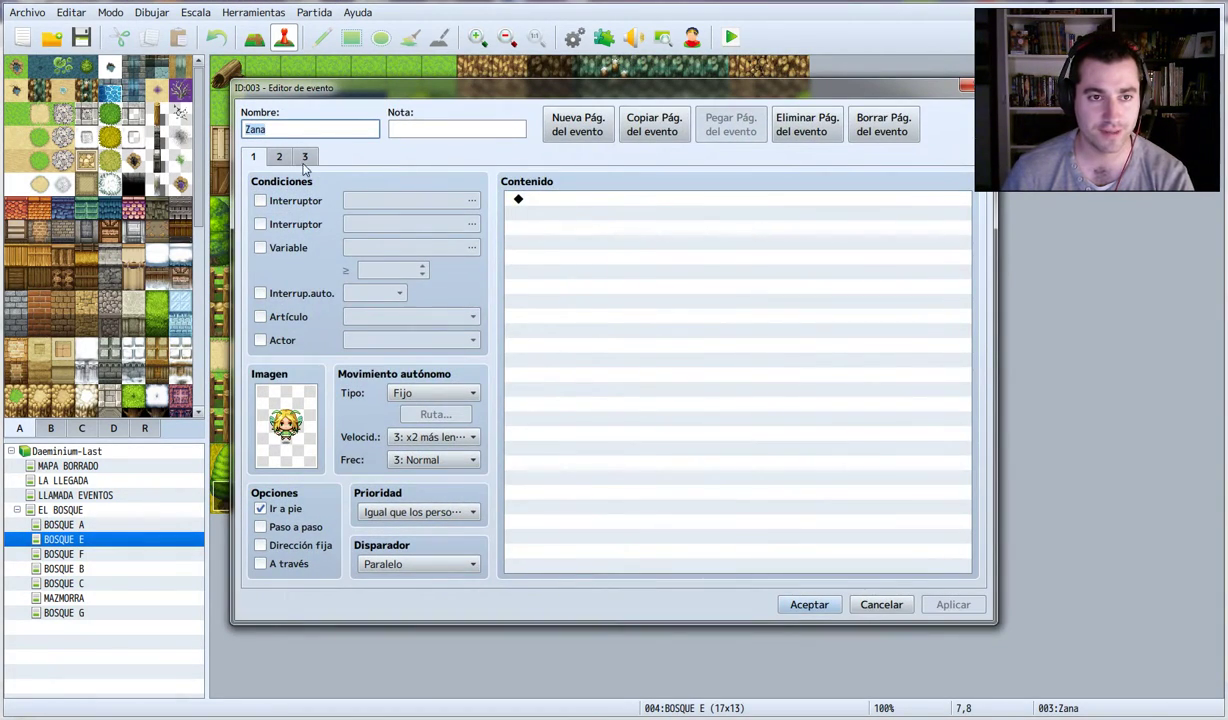
{"action": "left_click", "coordinate": [966, 85]}
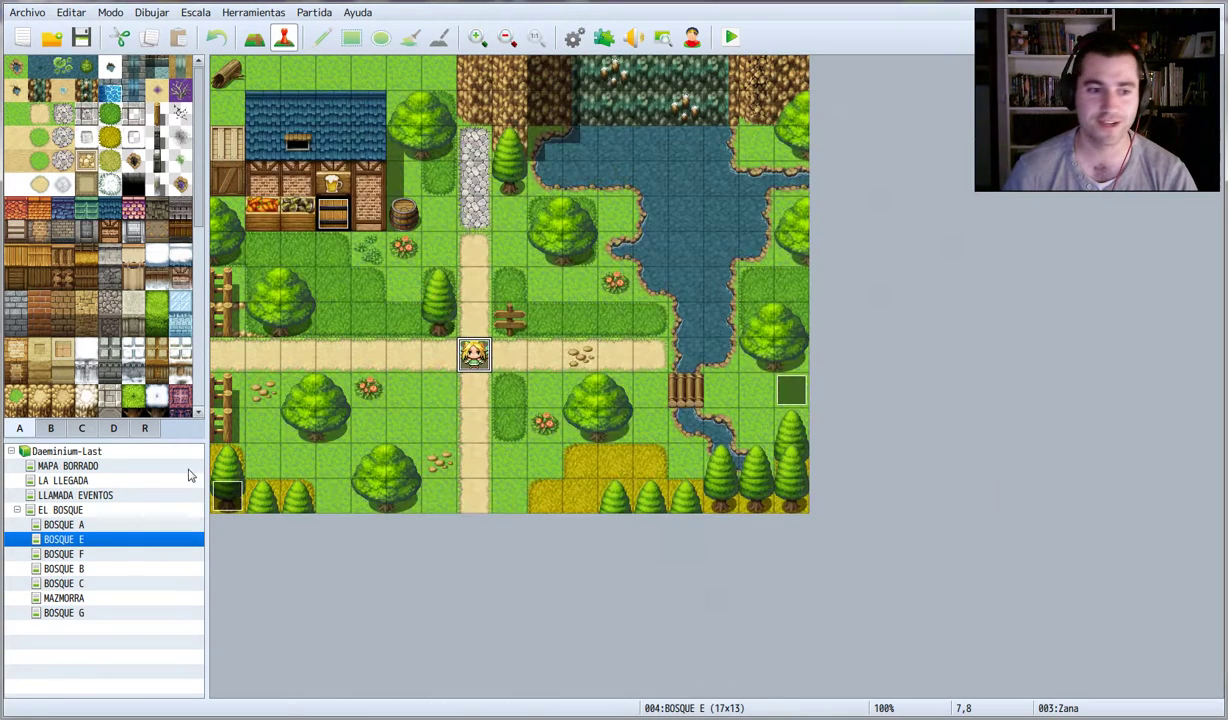
- View the BOSQUE F, BOSQUE A and BOSQUE E maps, and dismiss the CCleaner alert
{"action": "left_click", "coordinate": [70, 554]}
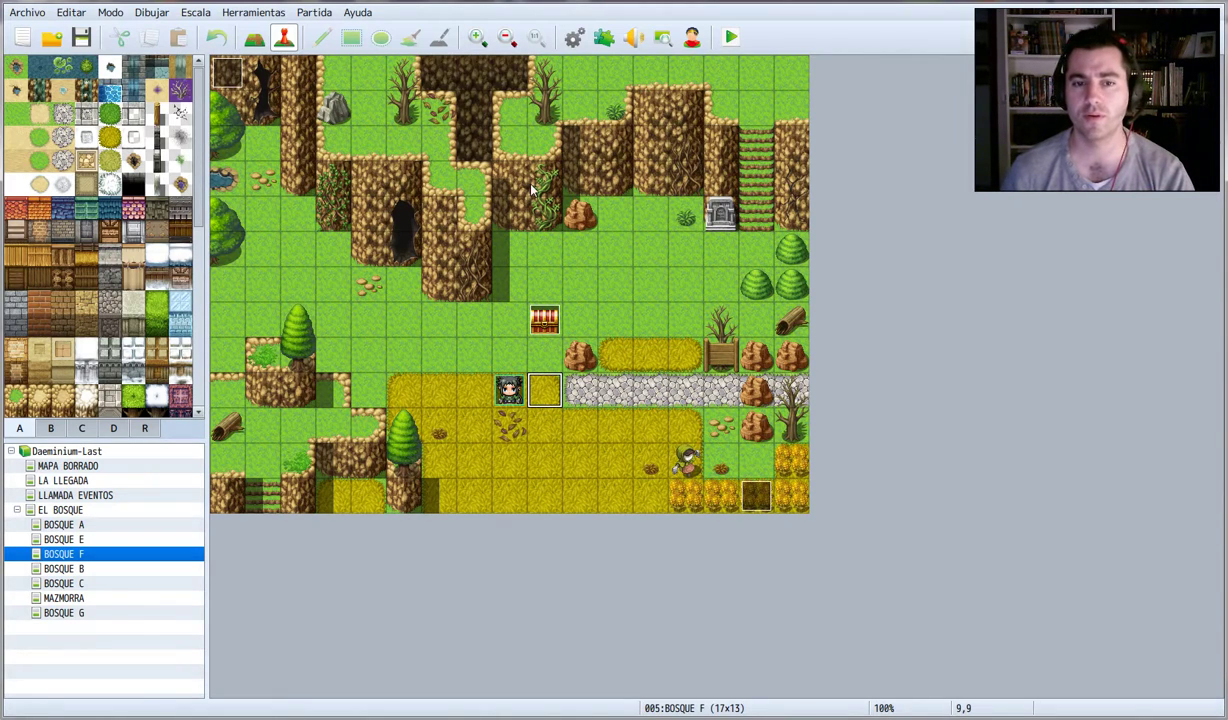
{"action": "left_click", "coordinate": [76, 522]}
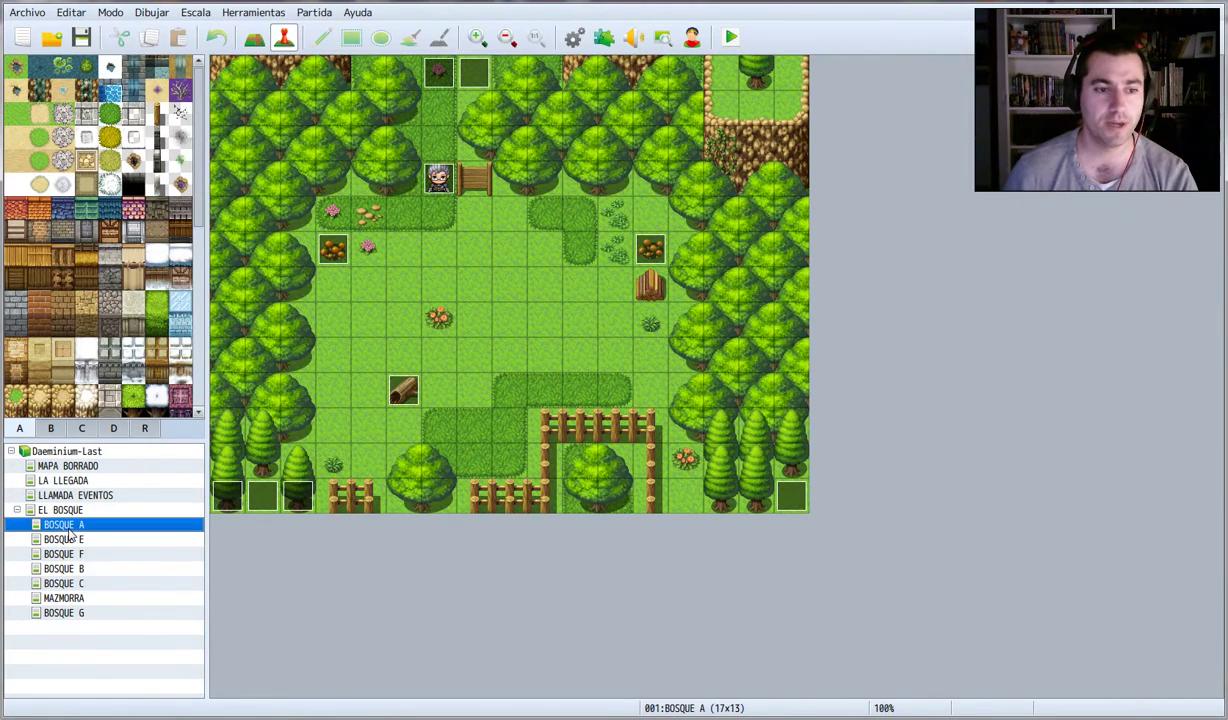
{"action": "left_click", "coordinate": [91, 538]}
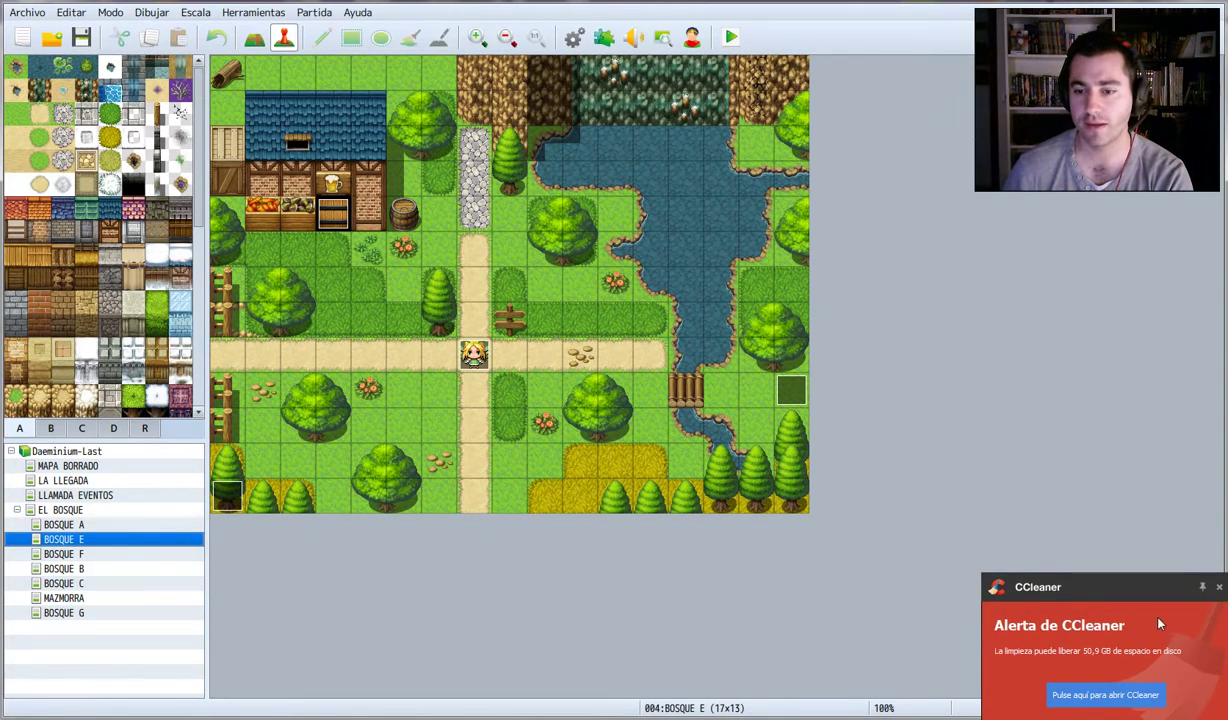
{"action": "left_click", "coordinate": [1219, 587]}
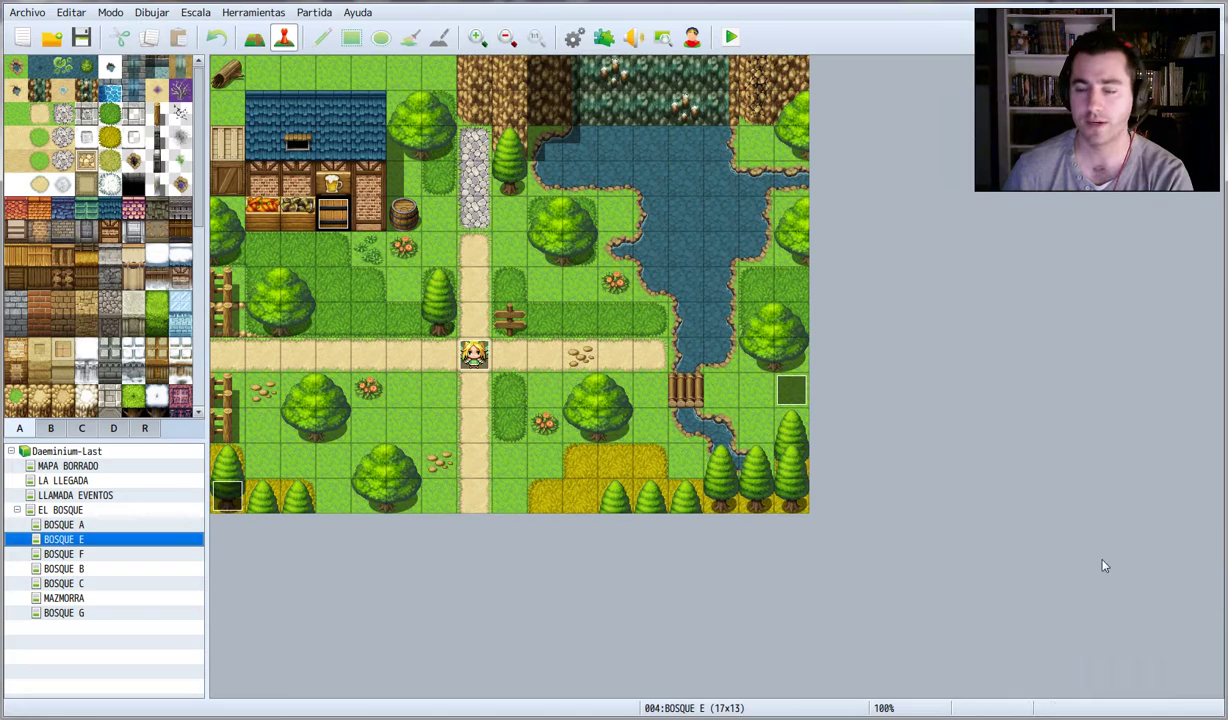